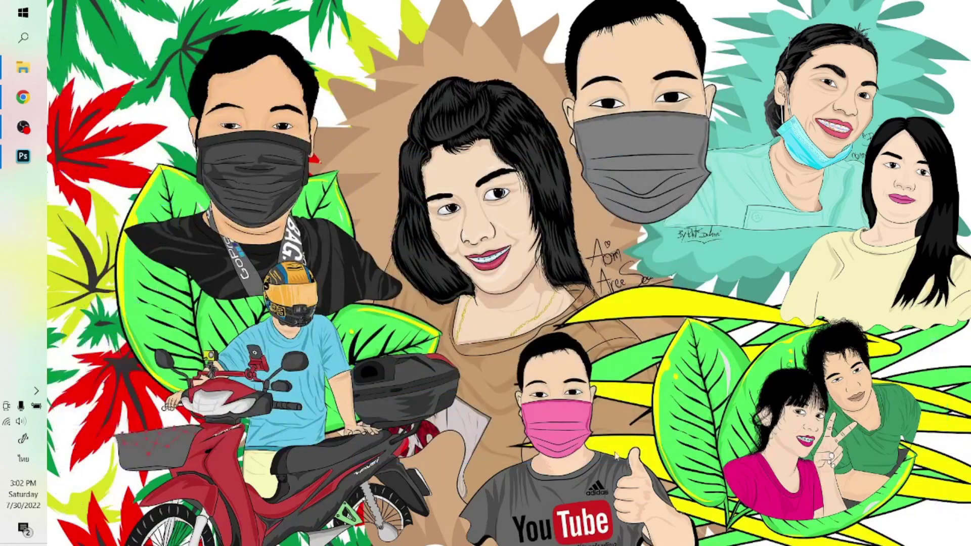
Step: Unlock the Background layer and start a 72 pt black Thai text layer on the canvas's left
{"action": "left_click", "coordinate": [20, 164]}
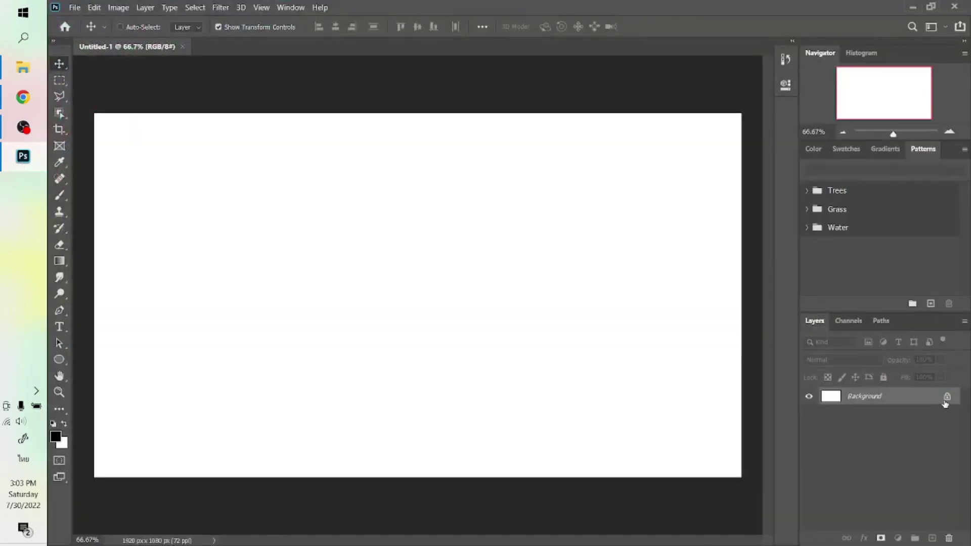
{"action": "left_click", "coordinate": [946, 398]}
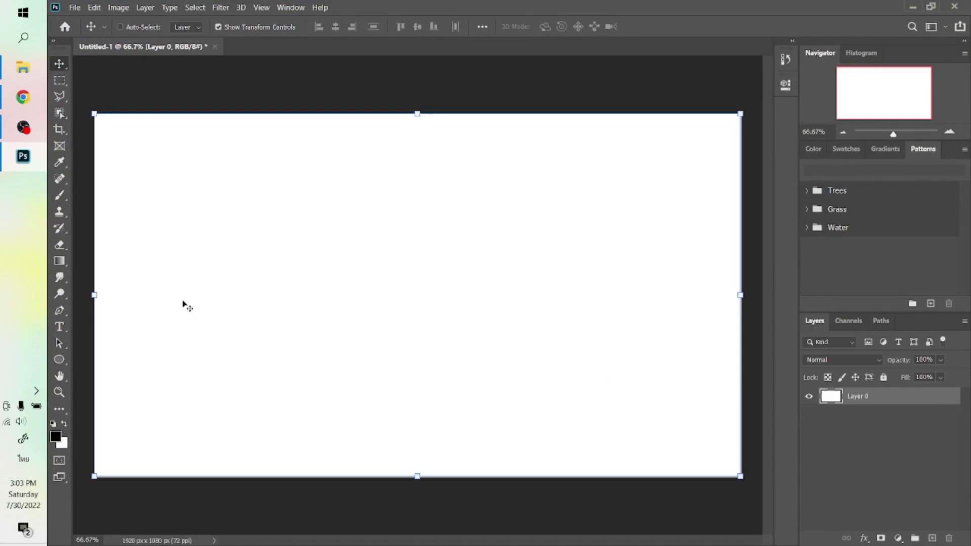
{"action": "key", "text": "t"}
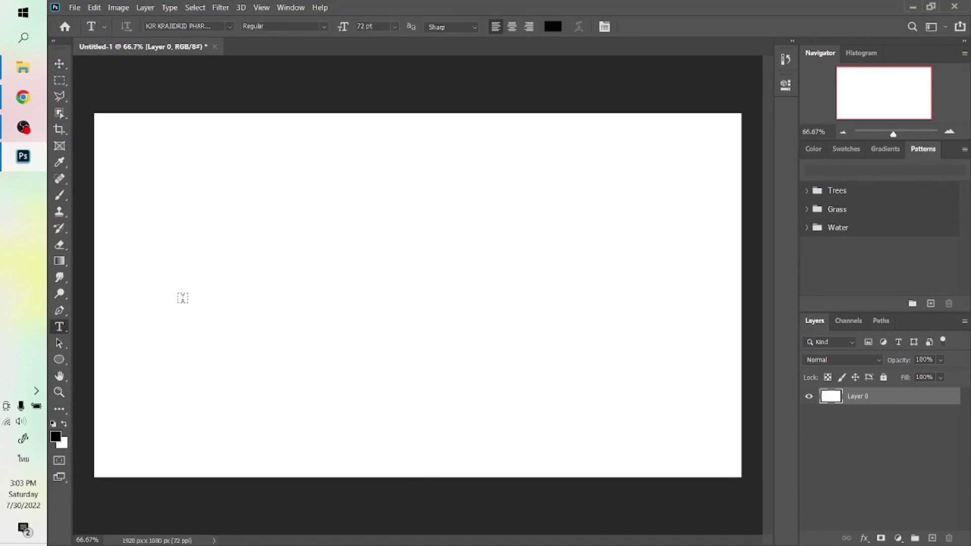
{"action": "left_click", "coordinate": [183, 297]}
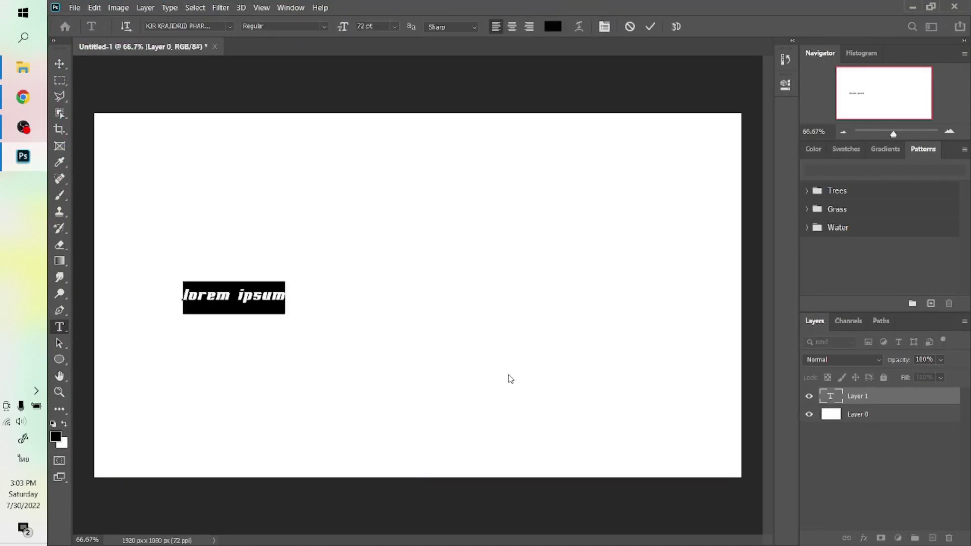
{"action": "type", "text": "f"}
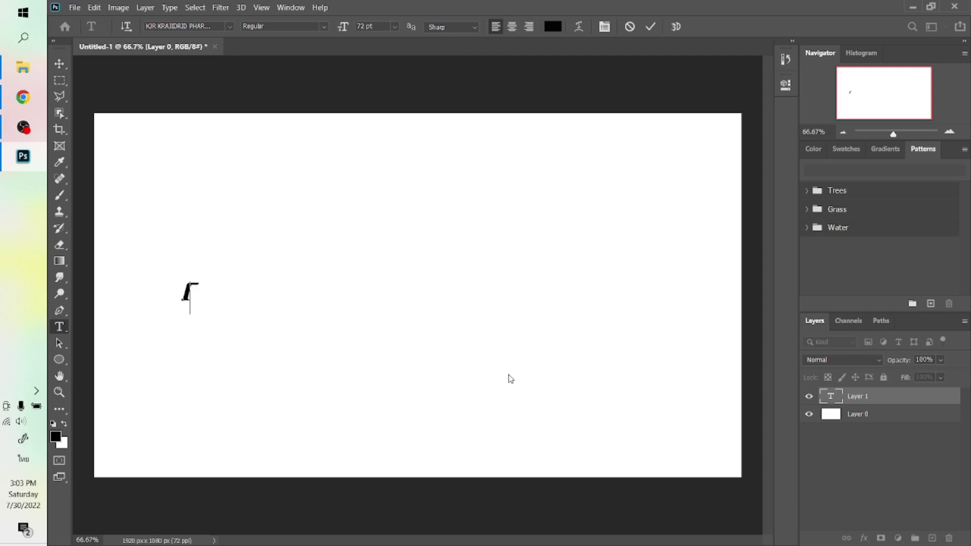
{"action": "type", "text": "a"}
Step: Preview the Thai text in fonts like KrazY_uS_2005, Kristen ITC and KRR AengAei, then search 'sd'
{"action": "key", "text": "ctrl+a"}
{"action": "left_click", "coordinate": [198, 26]}
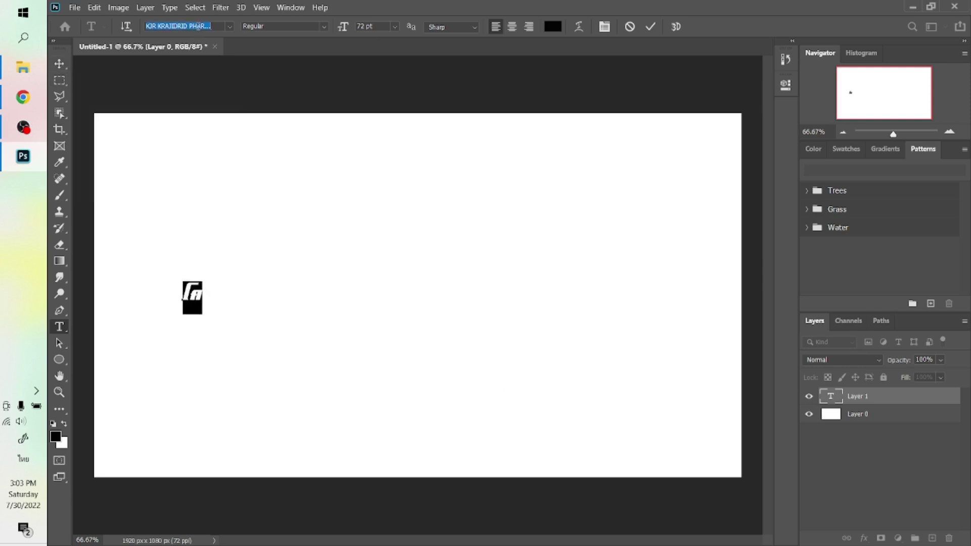
{"action": "key", "text": "Down"}
{"action": "key", "text": "Down"}
{"action": "key", "text": "Down"}
{"action": "key", "text": "Down"}
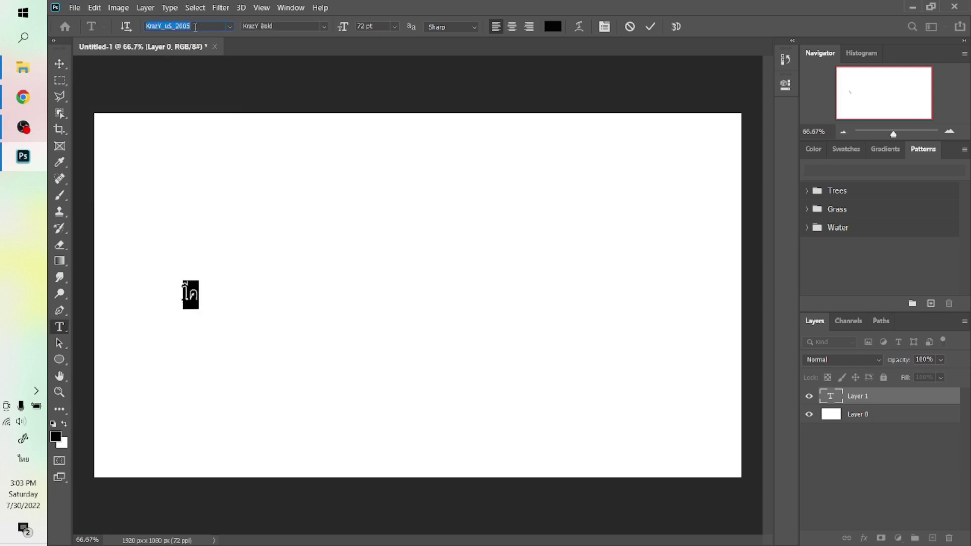
{"action": "key", "text": "Up"}
{"action": "key", "text": "Up"}
{"action": "key", "text": "Up"}
{"action": "key", "text": "Up"}
{"action": "key", "text": "Down"}
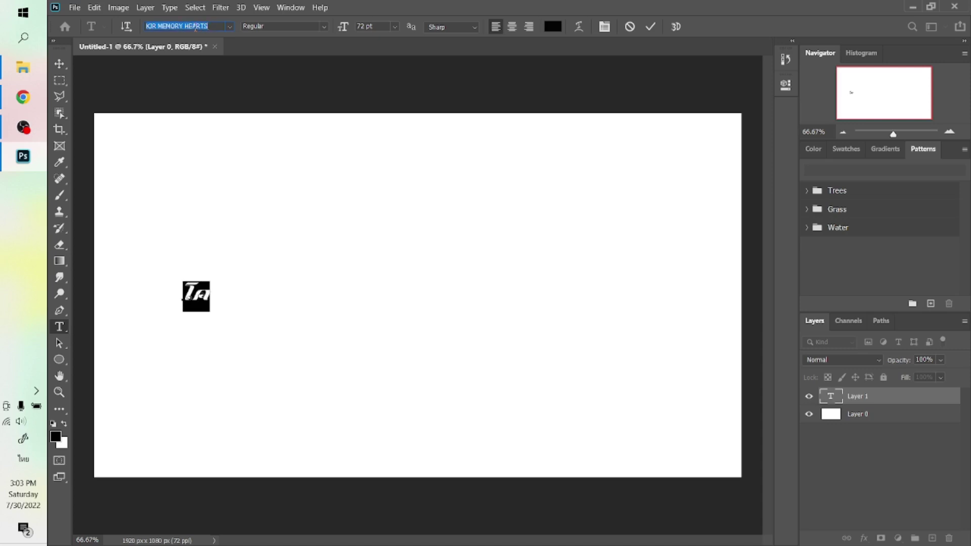
{"action": "key", "text": "Up"}
{"action": "key", "text": "Up"}
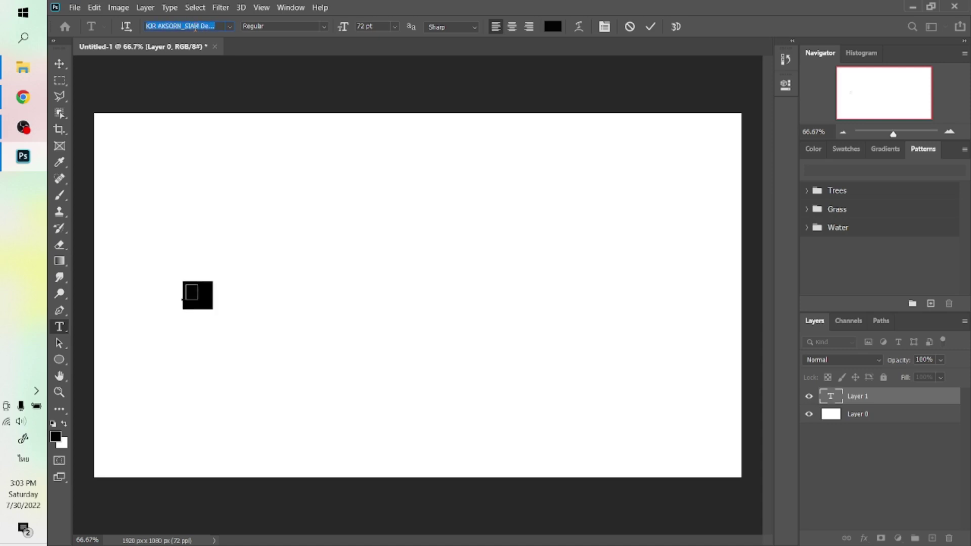
{"action": "key", "text": "Down"}
{"action": "key", "text": "Down"}
{"action": "key", "text": "Down"}
{"action": "key", "text": "Down"}
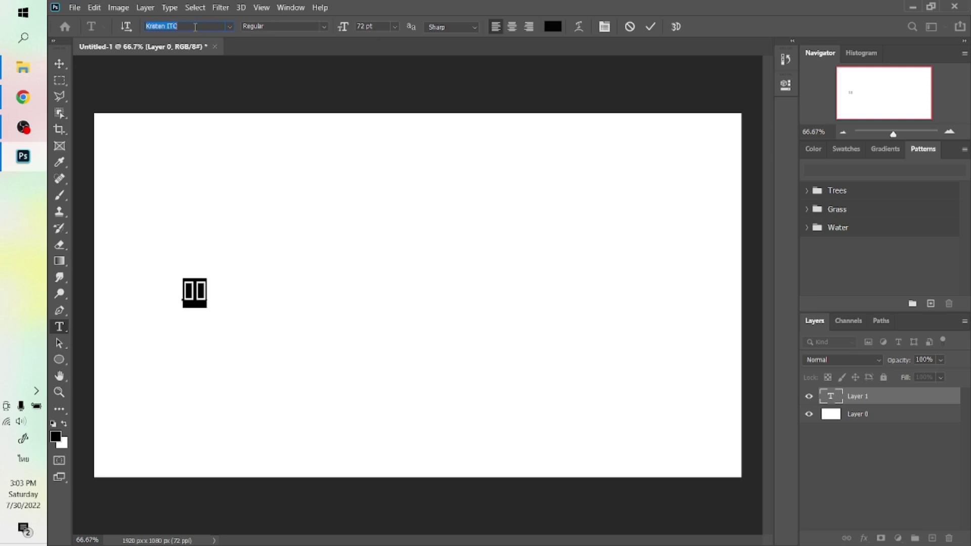
{"action": "key", "text": "Down"}
{"action": "key", "text": "Down"}
{"action": "key", "text": "Down"}
{"action": "key", "text": "Down"}
{"action": "key", "text": "Up"}
{"action": "key", "text": "Up"}
{"action": "key", "text": "Up"}
{"action": "key", "text": "Up"}
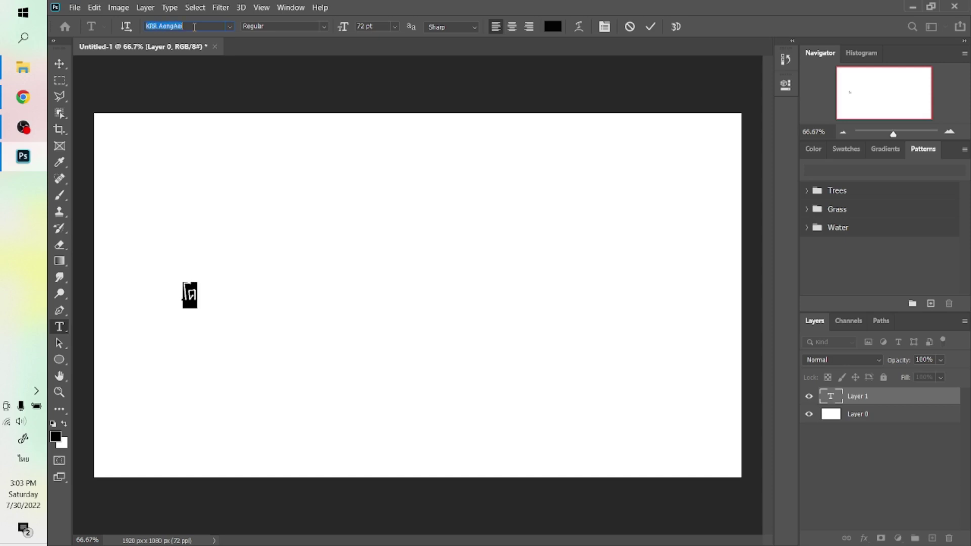
{"action": "key", "text": "Up"}
{"action": "key", "text": "Up"}
{"action": "key", "text": "Up"}
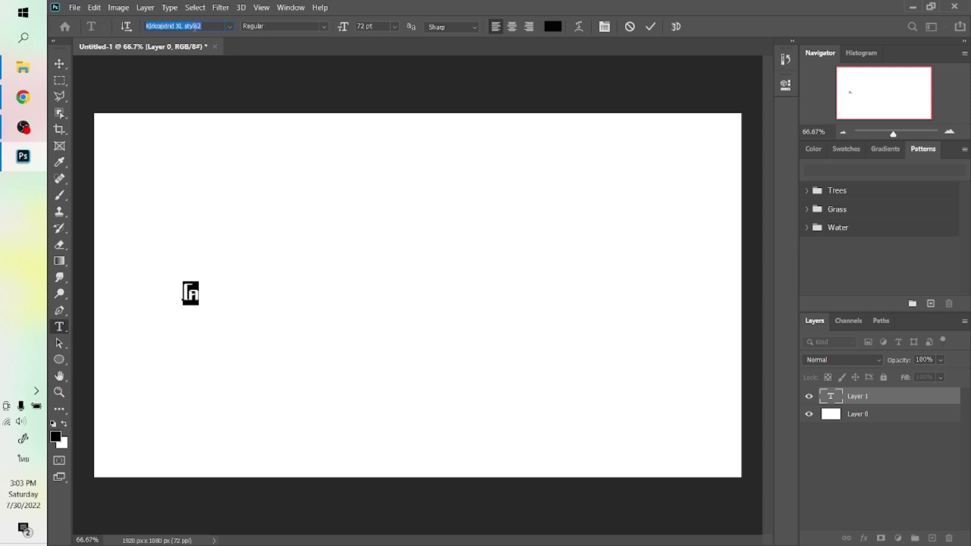
{"action": "type", "text": "s"}
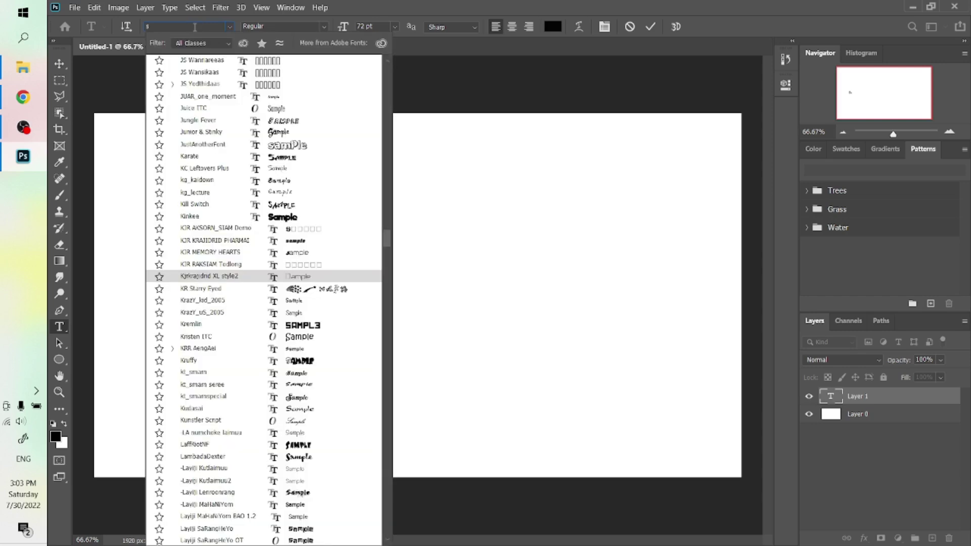
{"action": "type", "text": "d prostreet2"}
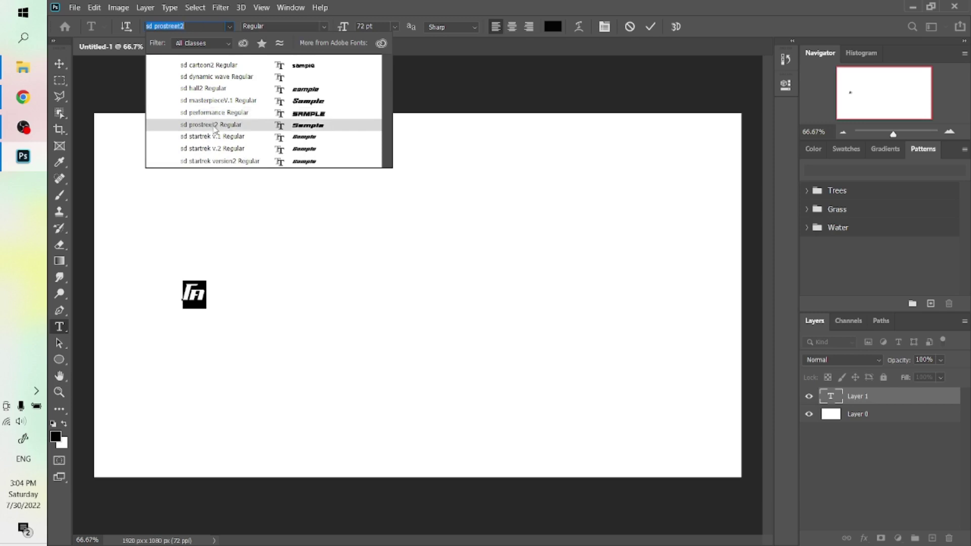
Step: Apply sd prostreet2 to the Thai text, enlarge it with Free Transform and move it up-left
{"action": "left_click", "coordinate": [216, 125]}
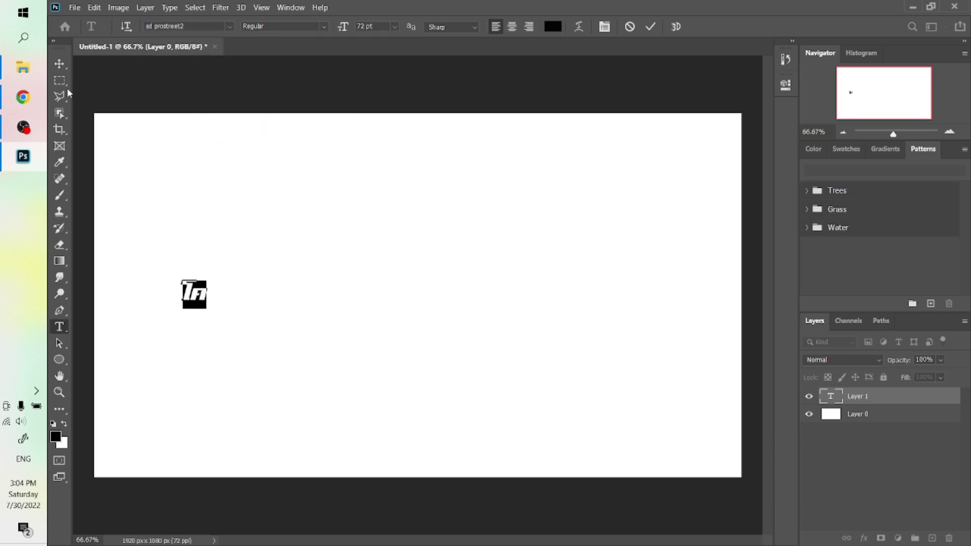
{"action": "left_click", "coordinate": [60, 64]}
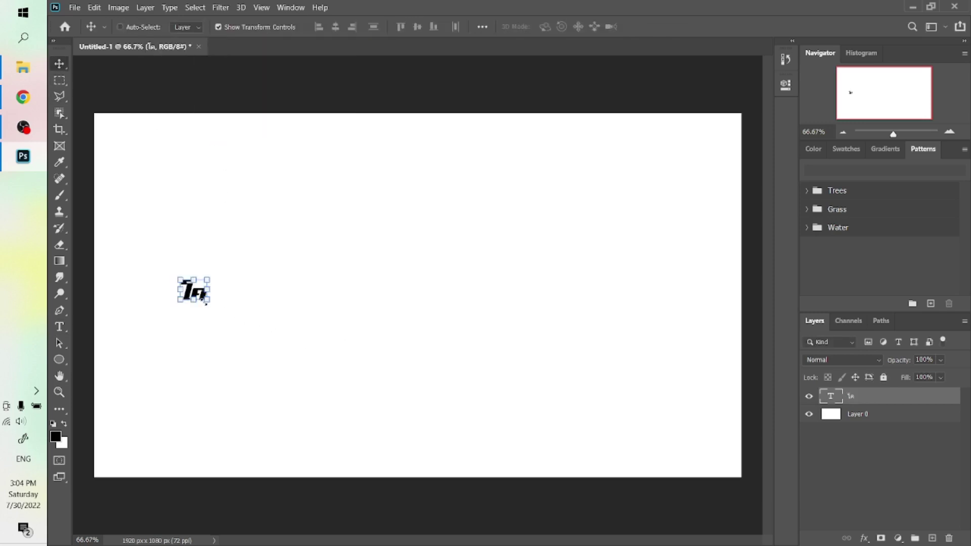
{"action": "left_click_drag", "start_coordinate": [207, 300], "coordinate": [340, 379]}
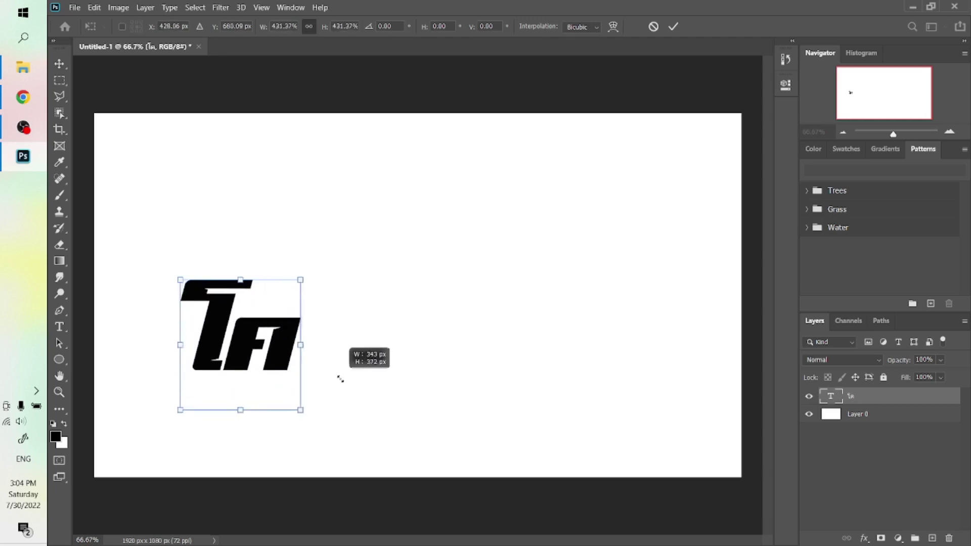
{"action": "key", "text": "Return"}
{"action": "left_click_drag", "start_coordinate": [243, 328], "coordinate": [191, 294]}
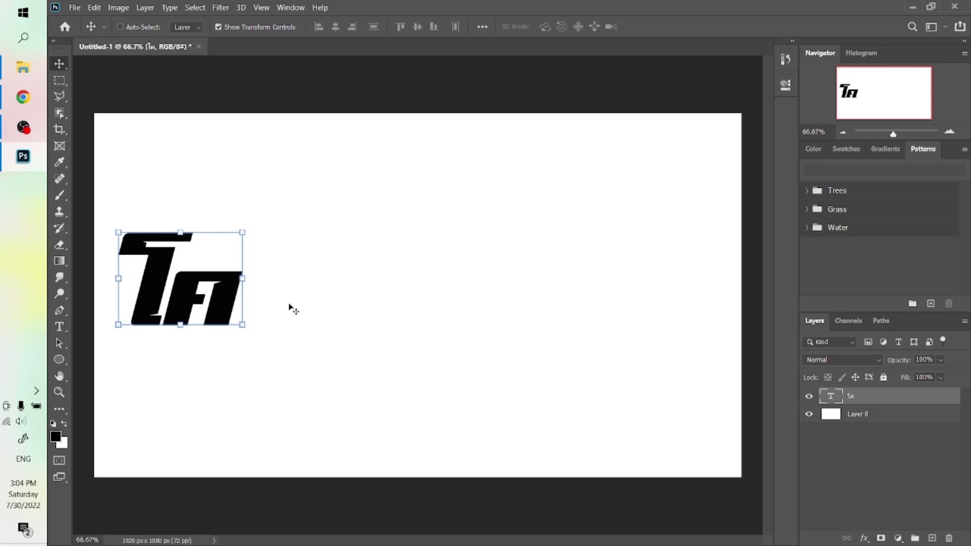
Step: Place a copy of the word beside it and retype the copy with the letters 'รก'
{"action": "left_click_drag", "start_coordinate": [216, 306], "coordinate": [329, 312]}
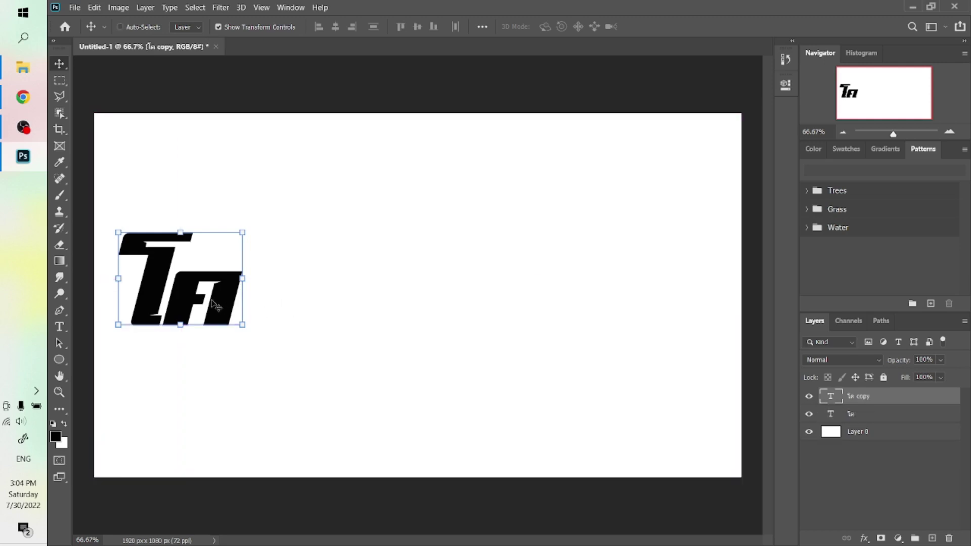
{"action": "double_click", "coordinate": [326, 307]}
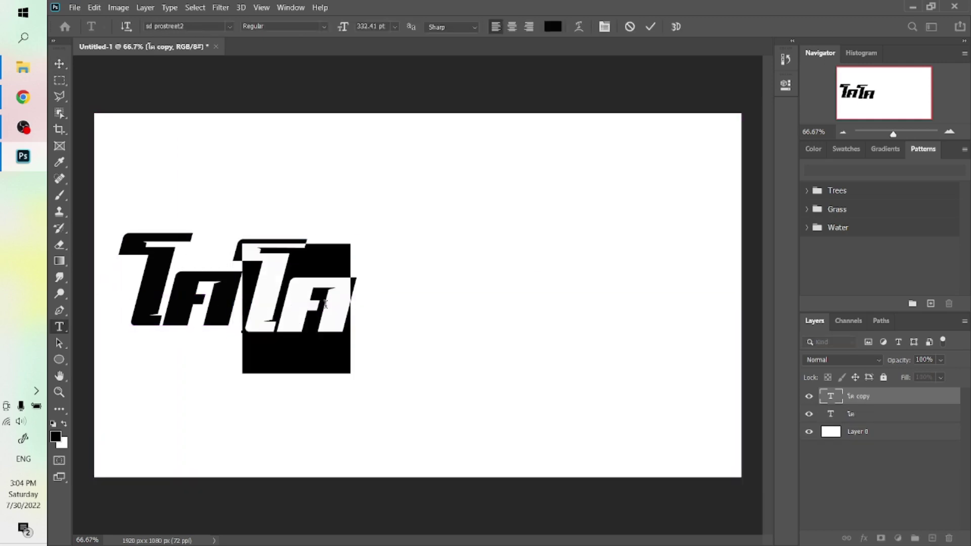
{"action": "type", "text": "i"}
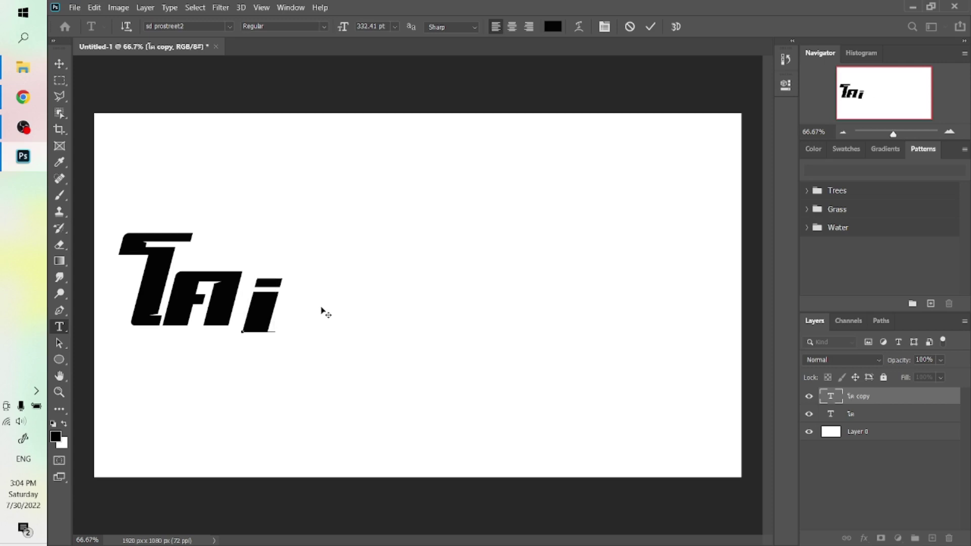
{"action": "type", "text": "g"}
{"action": "key", "text": "BackSpace"}
{"action": "key", "text": "BackSpace"}
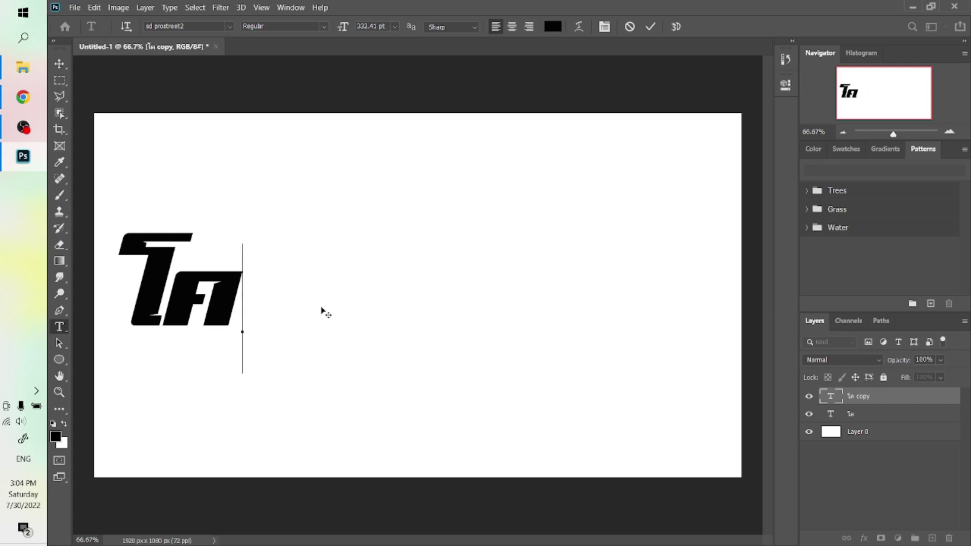
{"action": "type", "text": "รก"}
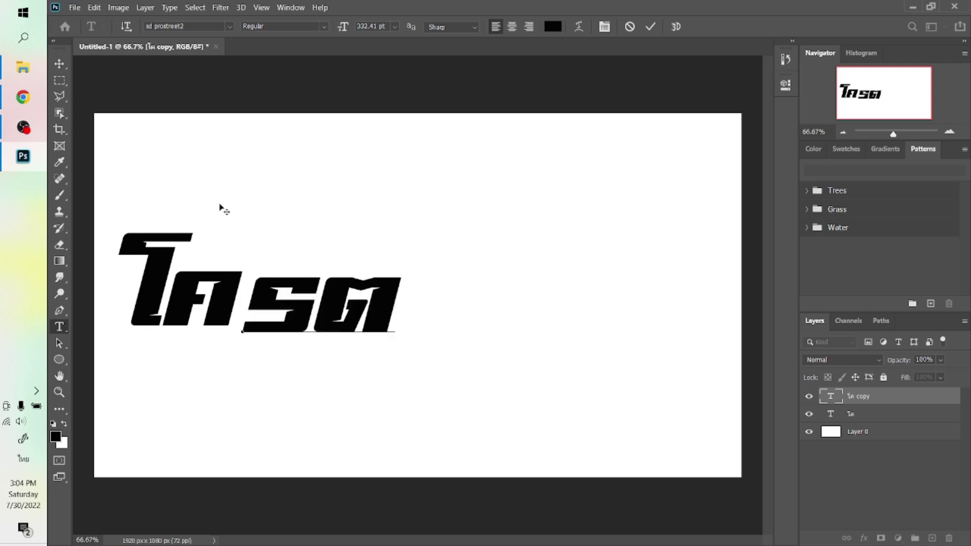
{"action": "left_click", "coordinate": [59, 63]}
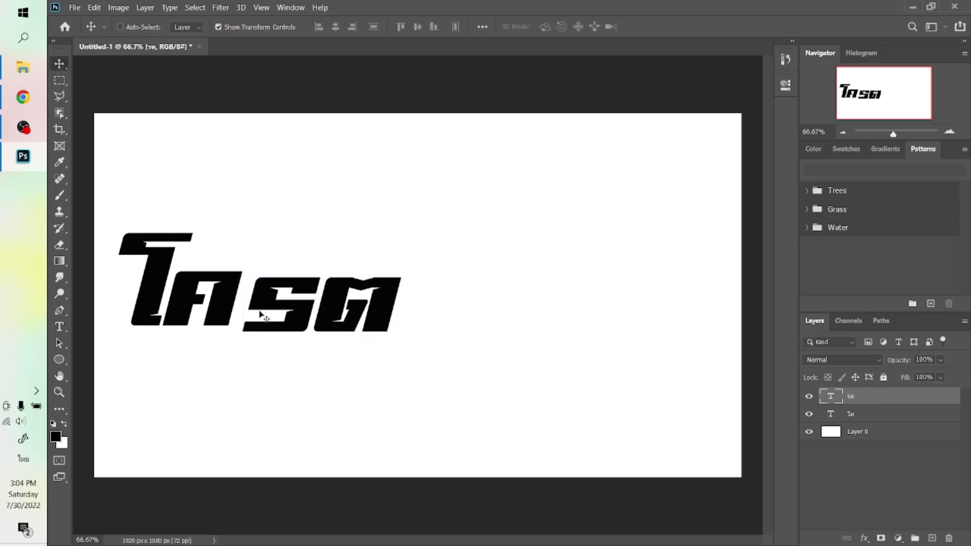
Step: Add a duplicate text piece retyped as 'รามั้ก' and line all pieces up as one word
{"action": "left_click_drag", "start_coordinate": [260, 314], "coordinate": [254, 309]}
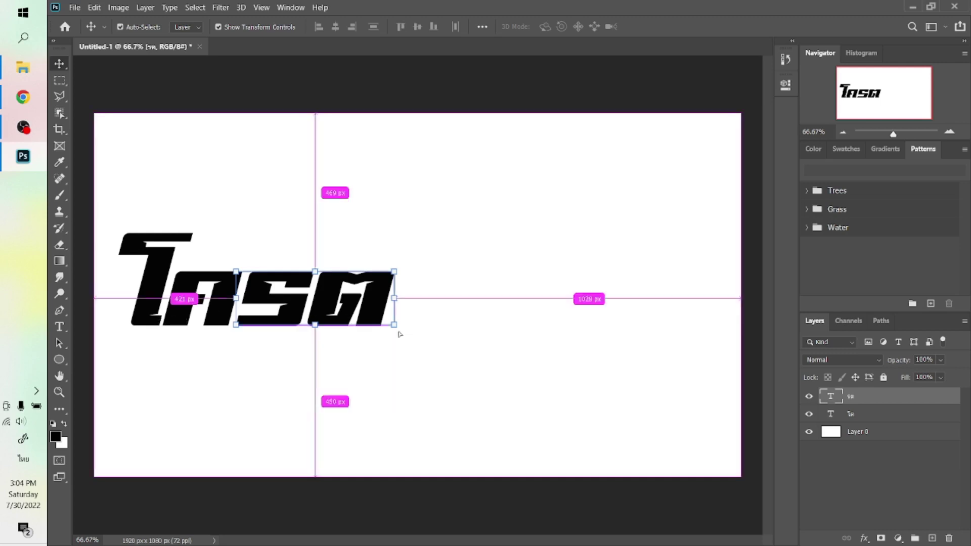
{"action": "key", "text": "ctrl+j"}
{"action": "left_click_drag", "start_coordinate": [346, 305], "coordinate": [366, 306]}
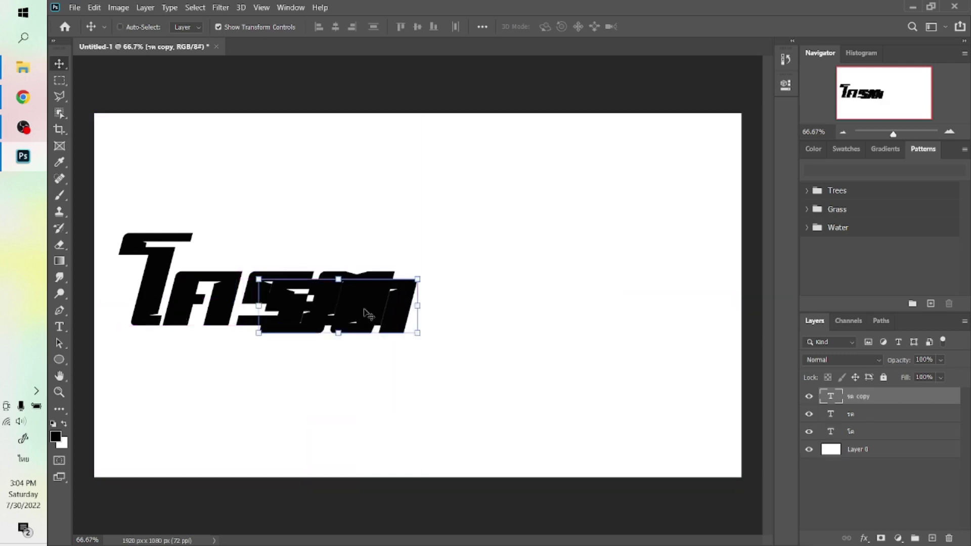
{"action": "double_click", "coordinate": [365, 308]}
{"action": "type", "text": "ราม"}
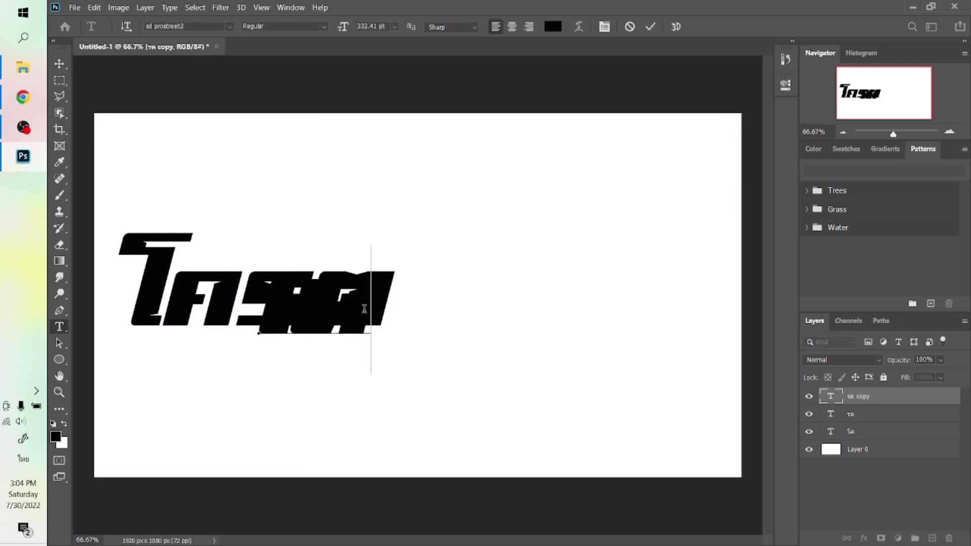
{"action": "type", "text": "ั้ก"}
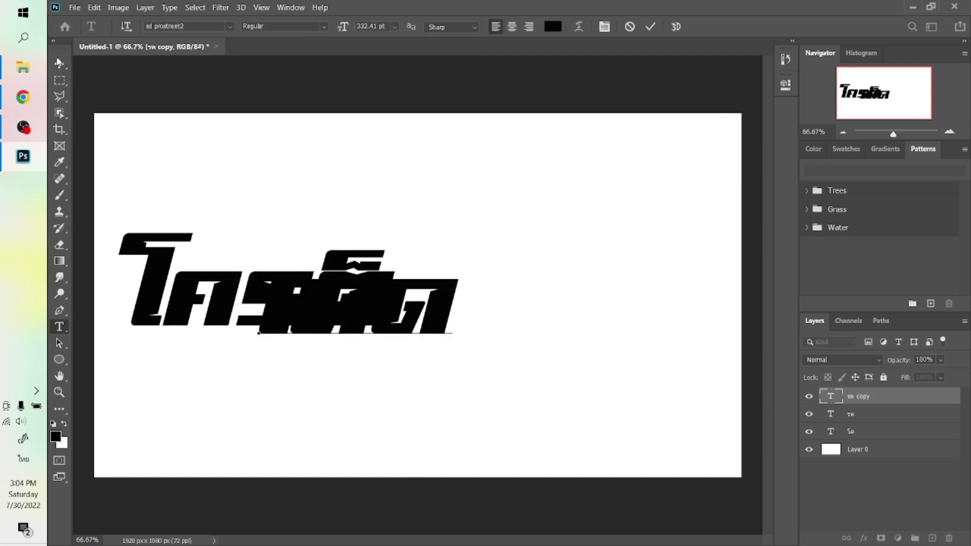
{"action": "left_click", "coordinate": [59, 63]}
{"action": "left_click_drag", "start_coordinate": [299, 306], "coordinate": [428, 299]}
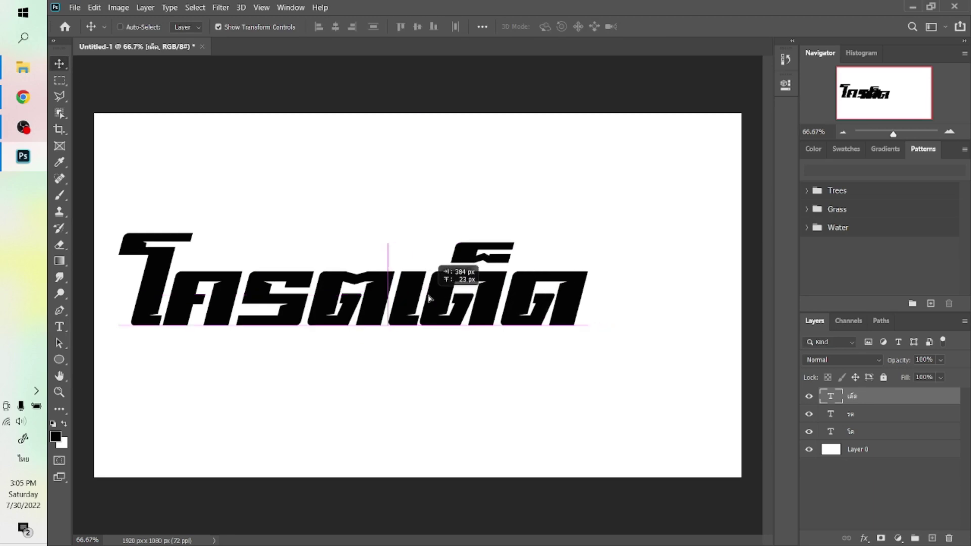
{"action": "left_click_drag", "start_coordinate": [429, 298], "coordinate": [427, 299]}
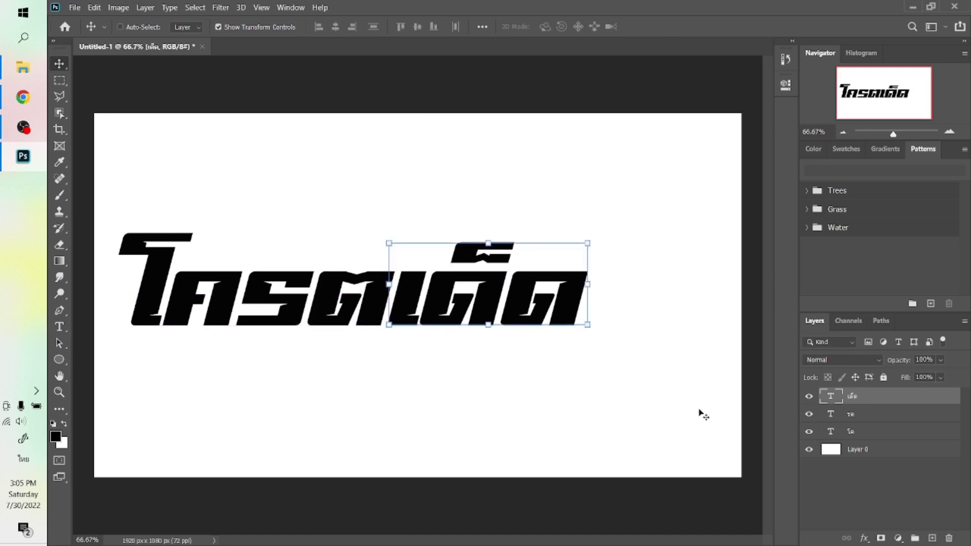
Step: Give the first letters a 10 px black Stroke and a #fc0404 red Color Overlay
{"action": "left_click", "coordinate": [854, 438]}
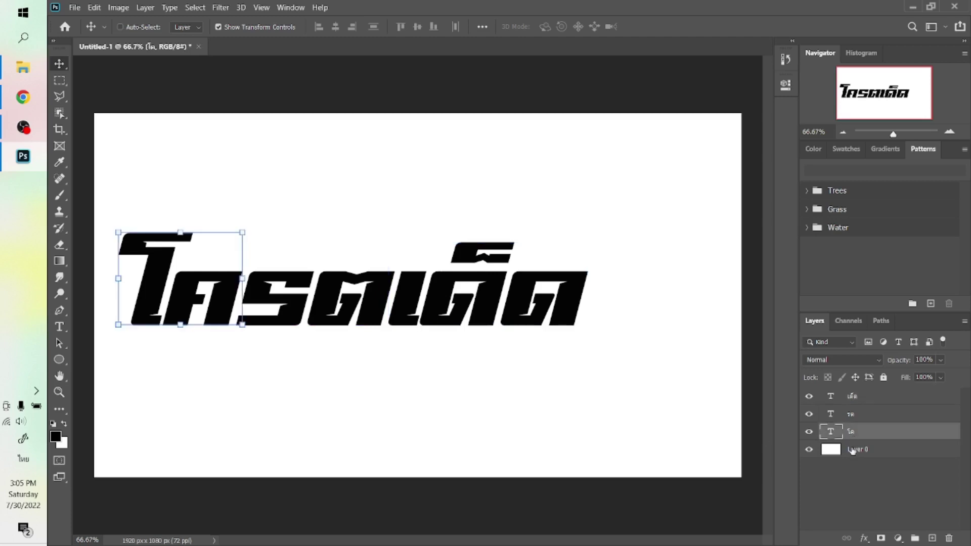
{"action": "left_click", "coordinate": [864, 538]}
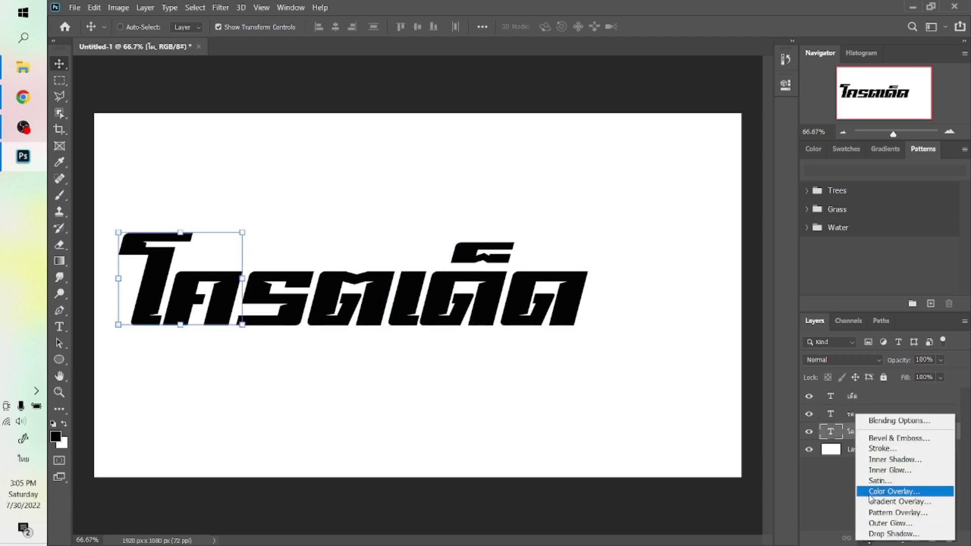
{"action": "left_click", "coordinate": [876, 449]}
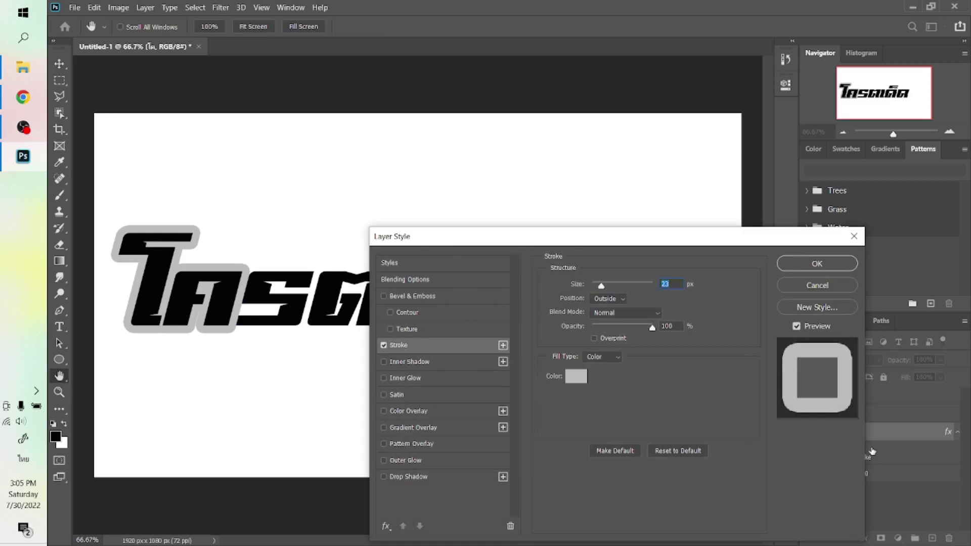
{"action": "type", "text": "10"}
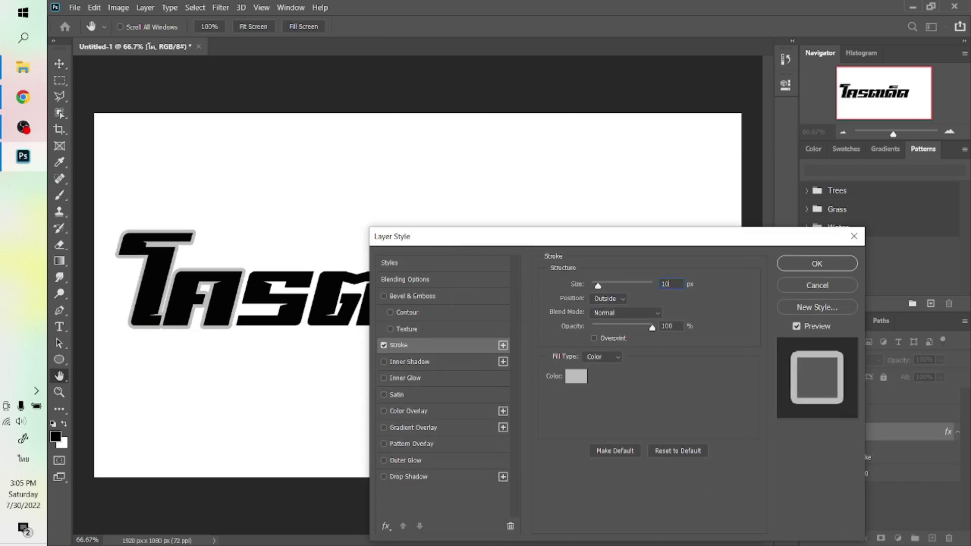
{"action": "left_click", "coordinate": [574, 380]}
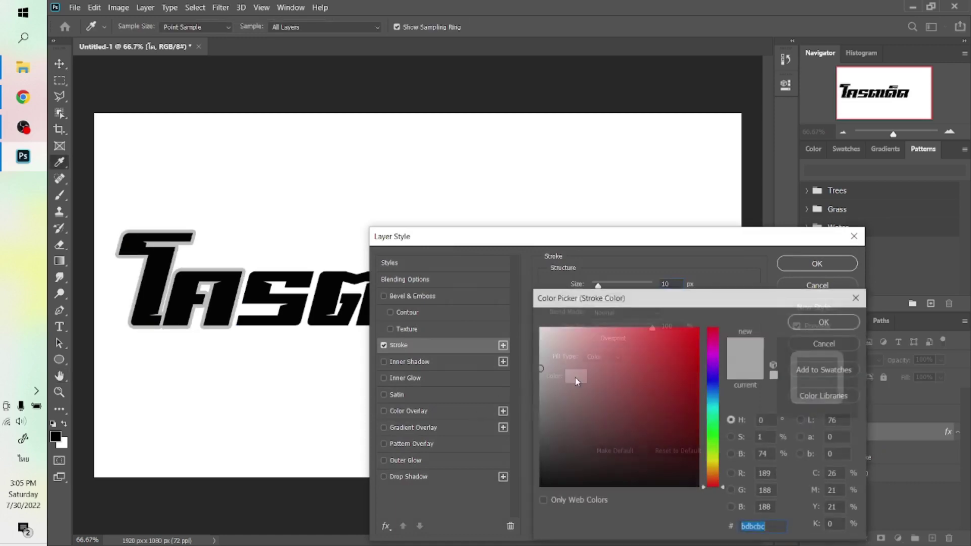
{"action": "left_click", "coordinate": [538, 487]}
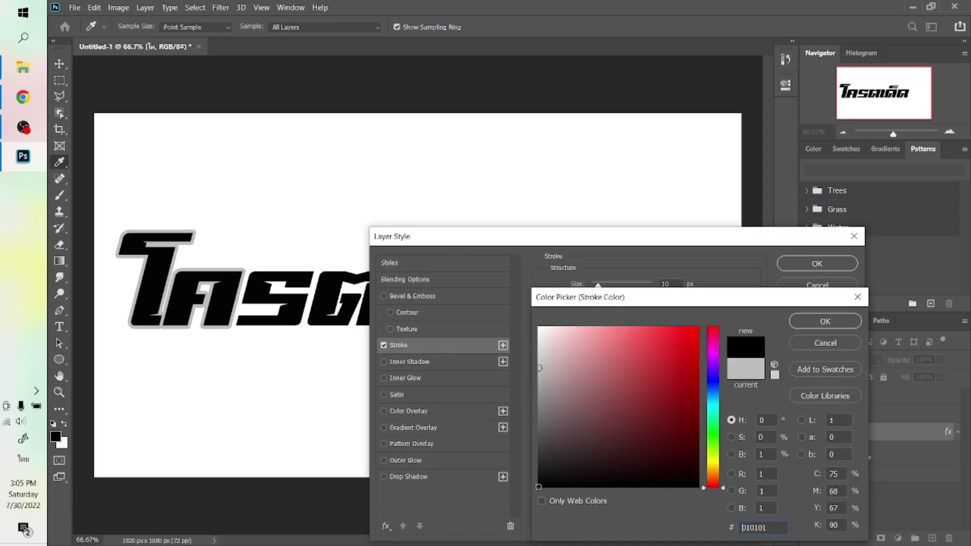
{"action": "key", "text": "Return"}
{"action": "left_click", "coordinate": [425, 415]}
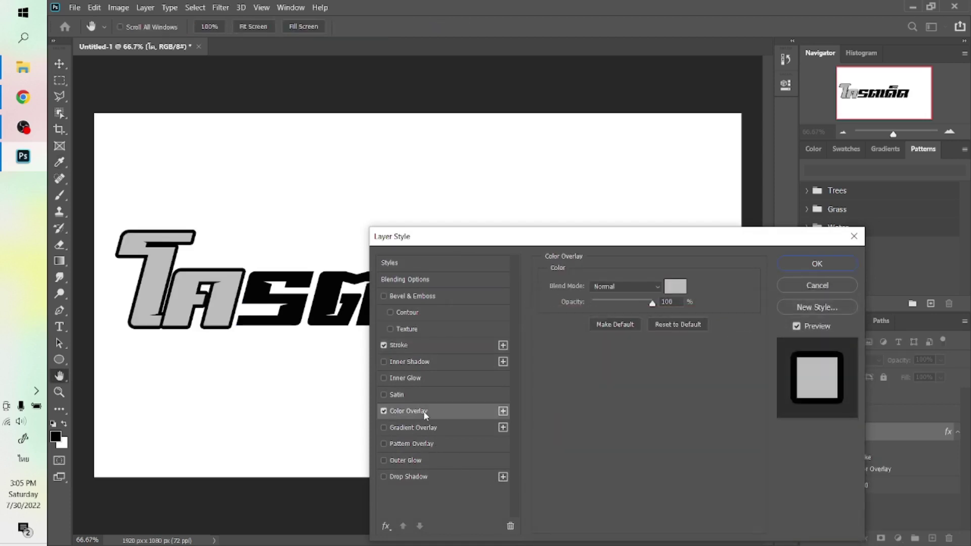
{"action": "left_click", "coordinate": [677, 286]}
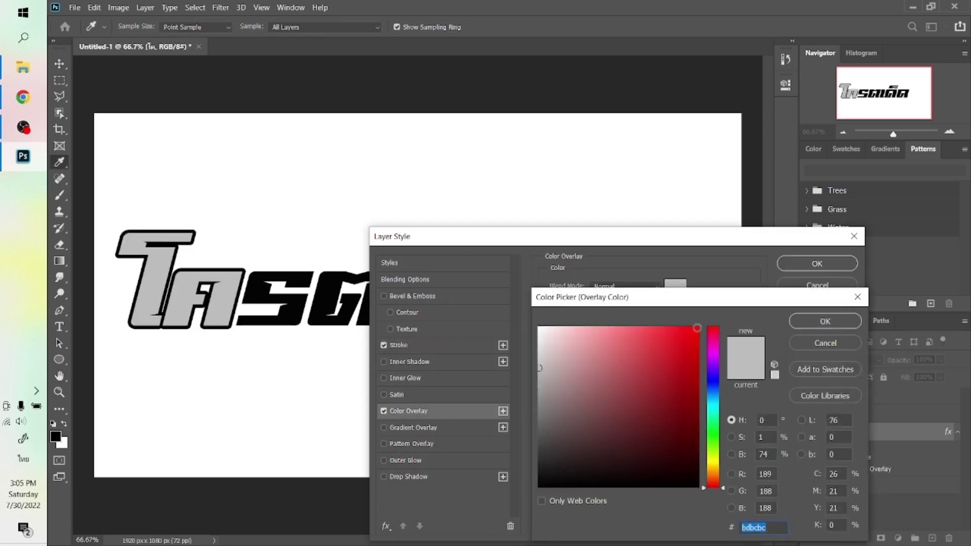
{"action": "type", "text": "fc0404"}
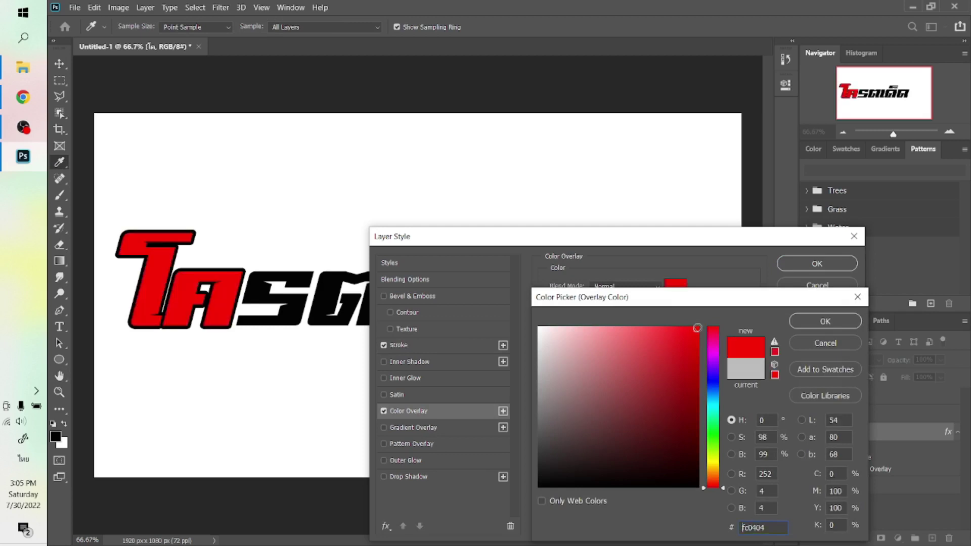
{"action": "key", "text": "Return"}
{"action": "key", "text": "Return"}
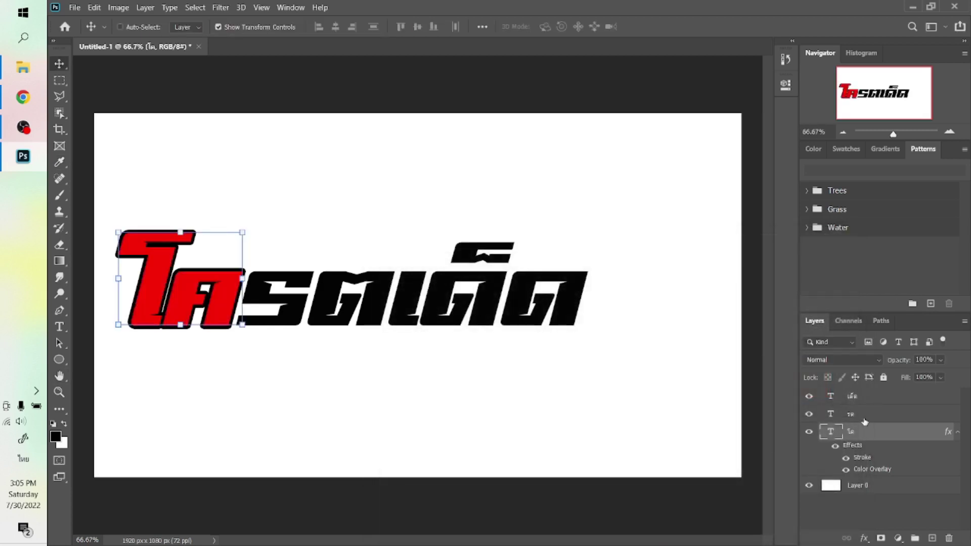
Step: Give the middle letters a black Stroke and a white Color Overlay
{"action": "left_click", "coordinate": [863, 416]}
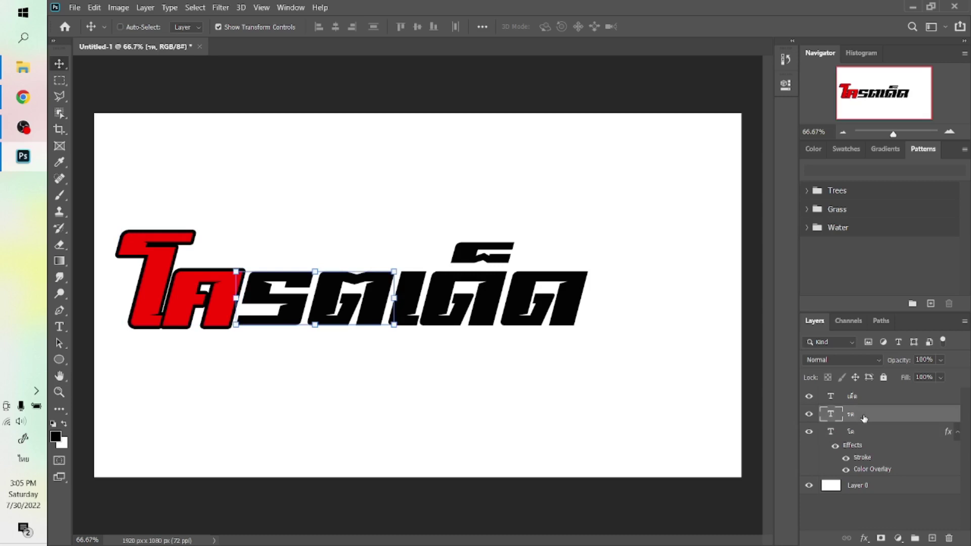
{"action": "left_click", "coordinate": [864, 538]}
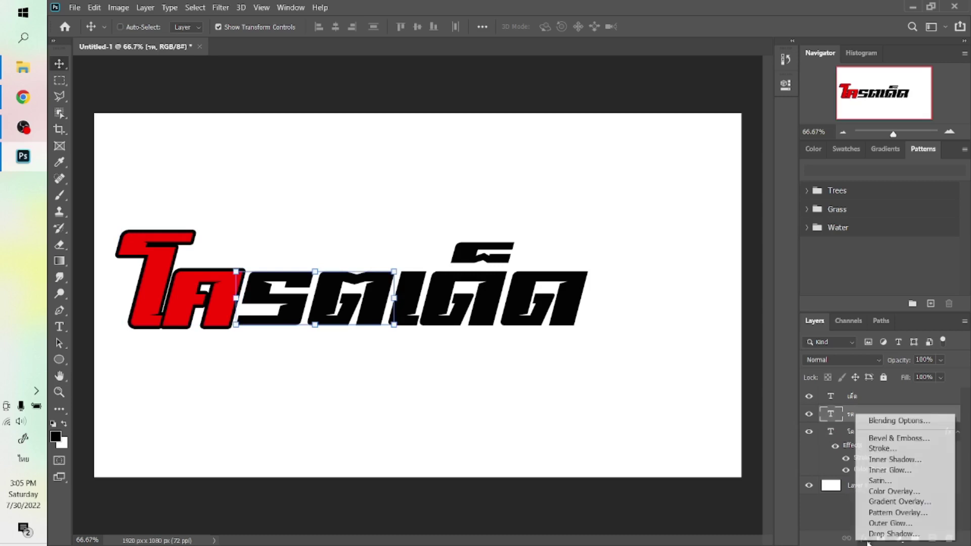
{"action": "left_click", "coordinate": [872, 495]}
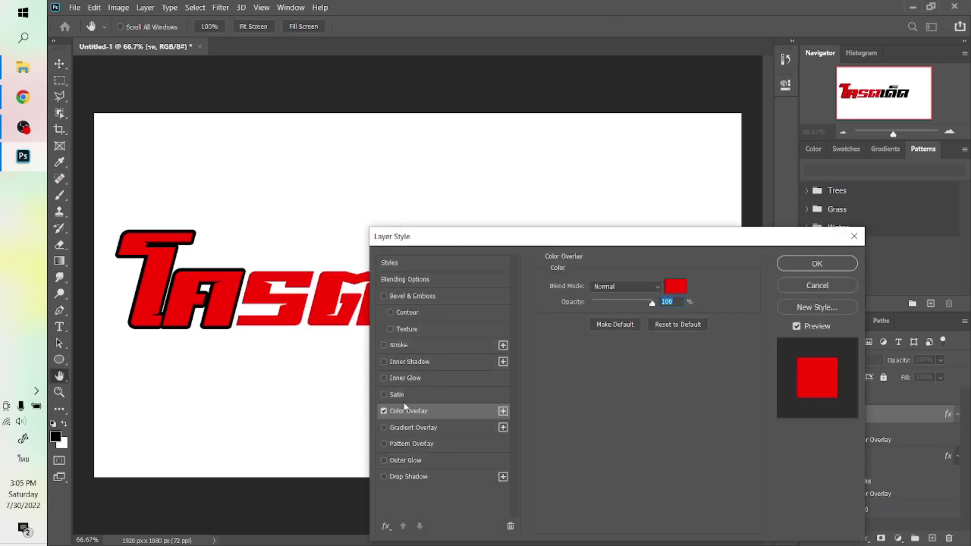
{"action": "left_click", "coordinate": [404, 349]}
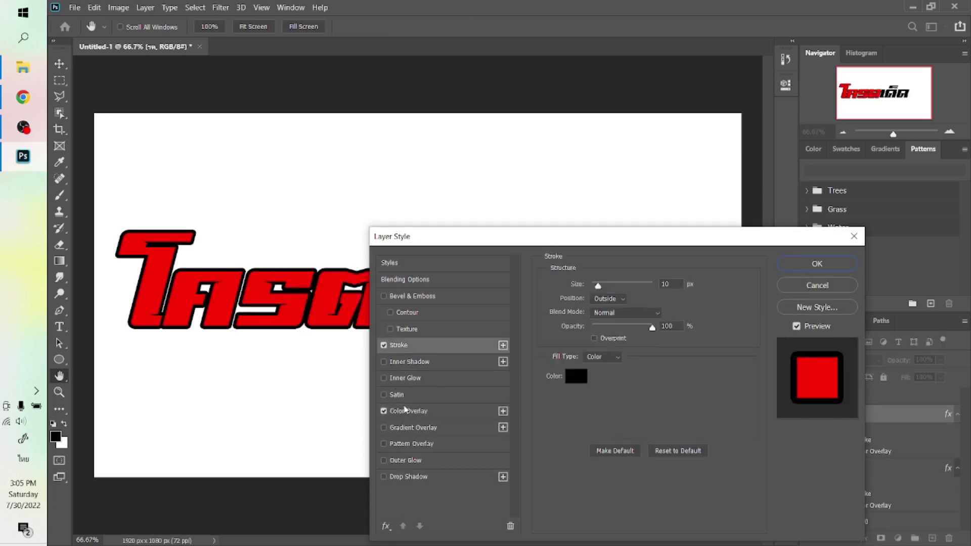
{"action": "left_click", "coordinate": [408, 411]}
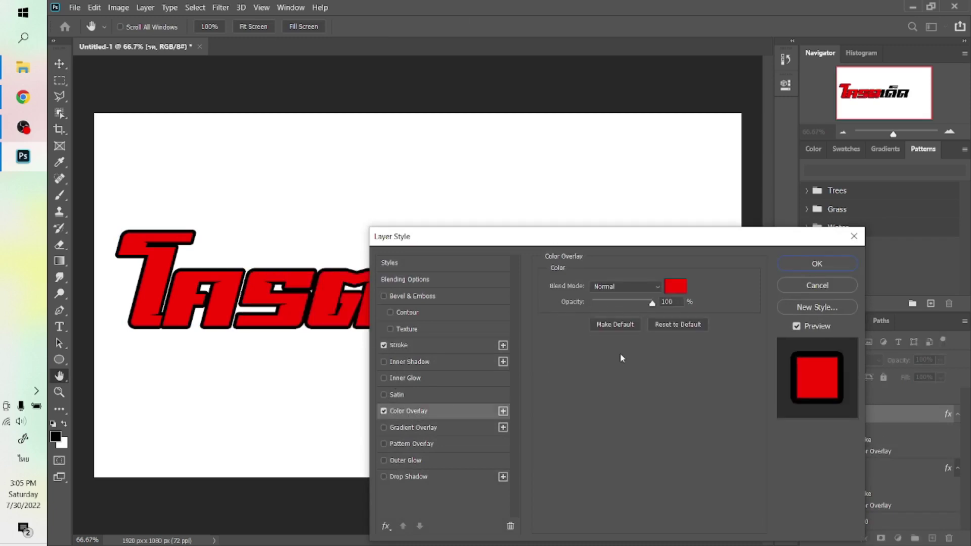
{"action": "left_click", "coordinate": [672, 289]}
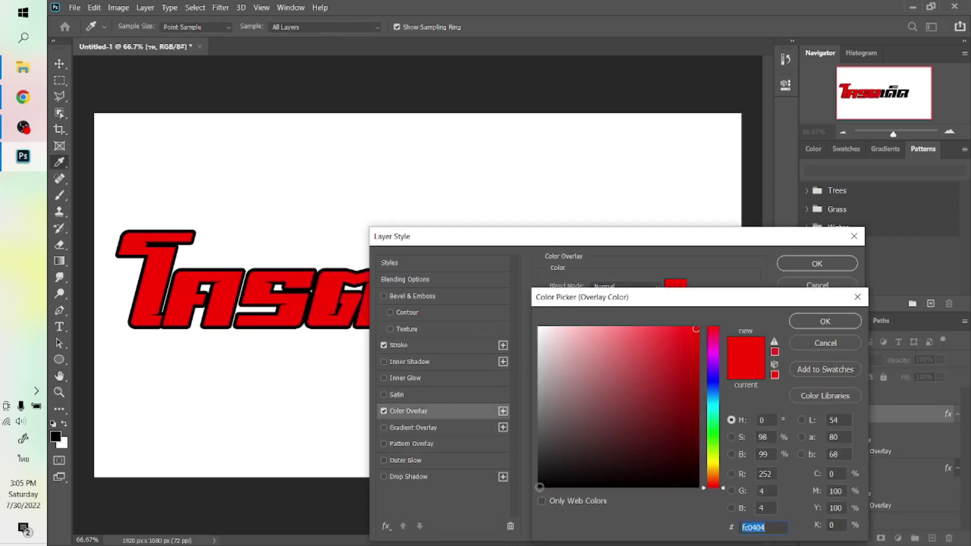
{"action": "type", "text": "000000"}
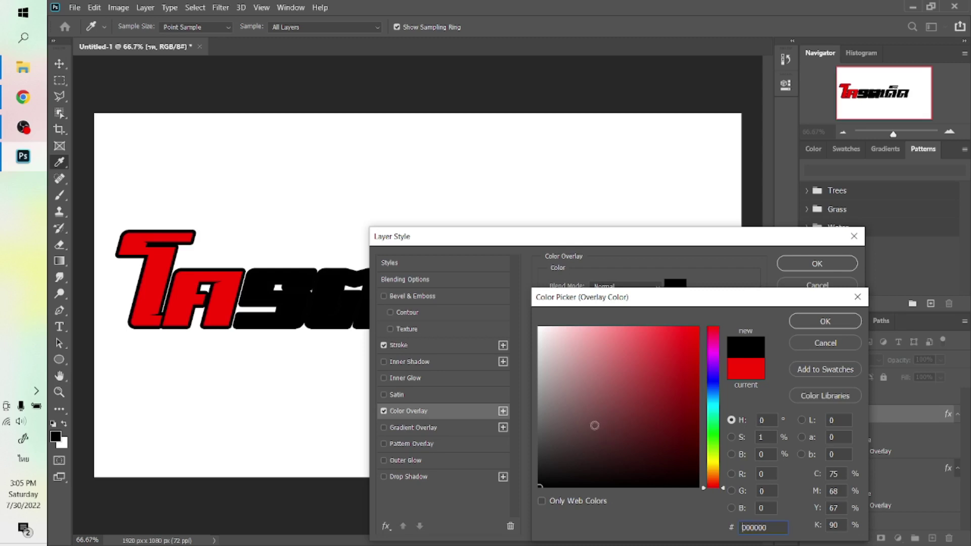
{"action": "left_click", "coordinate": [571, 190]}
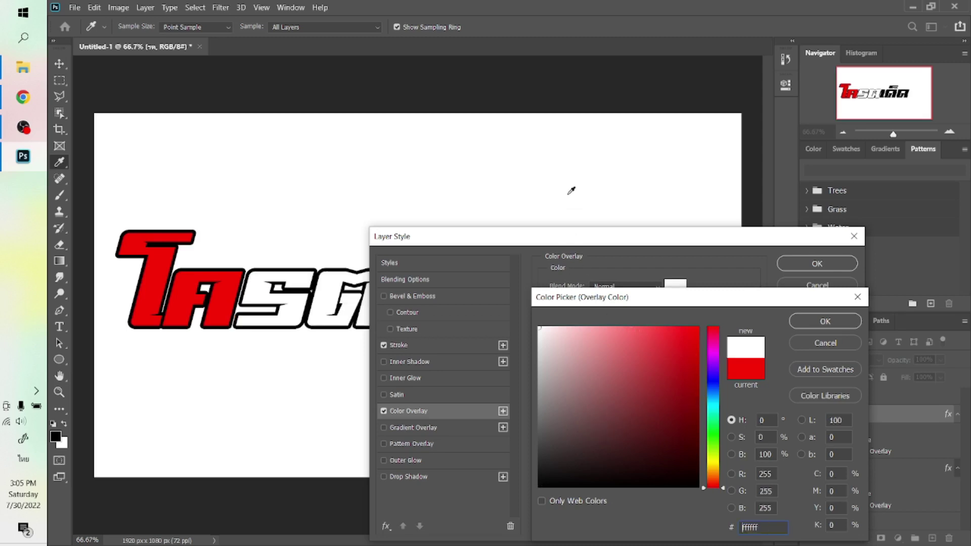
{"action": "key", "text": "Return"}
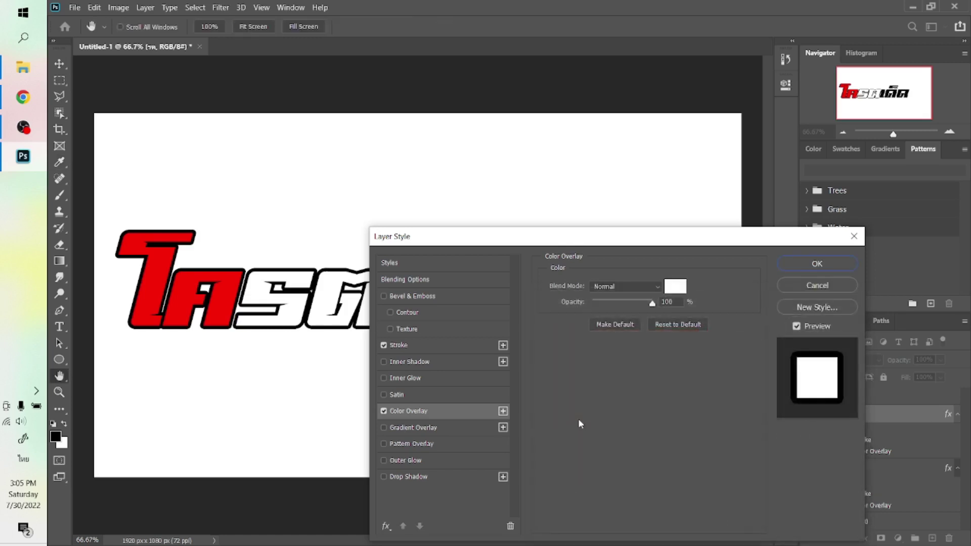
{"action": "key", "text": "Return"}
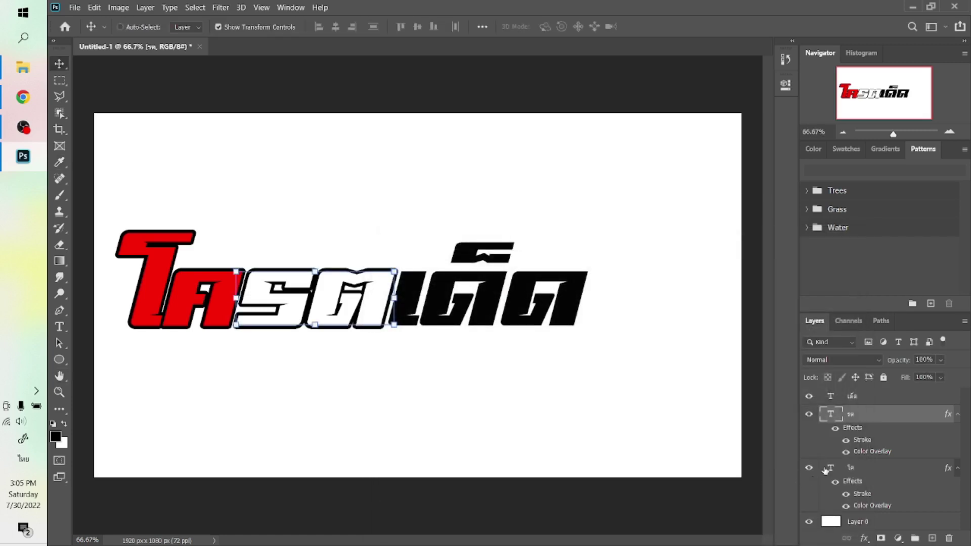
Step: Add a black Stroke and white Color Overlay to the เด็ด text layer
{"action": "left_click", "coordinate": [870, 402]}
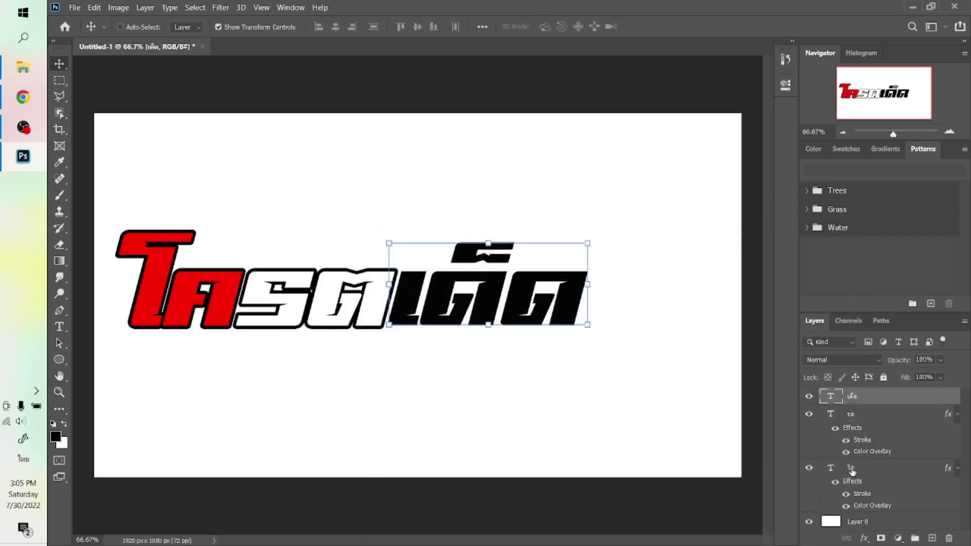
{"action": "left_click", "coordinate": [865, 538]}
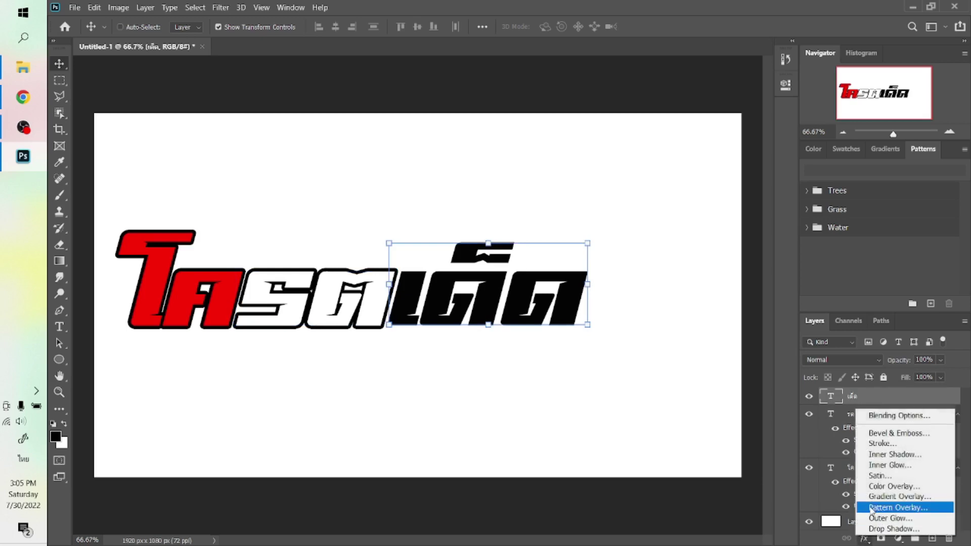
{"action": "left_click", "coordinate": [867, 443]}
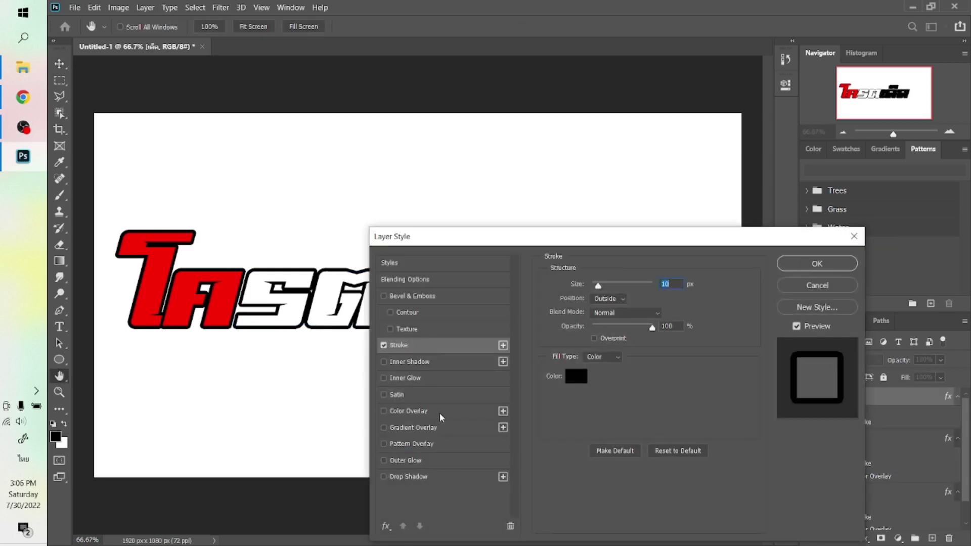
{"action": "left_click", "coordinate": [439, 410]}
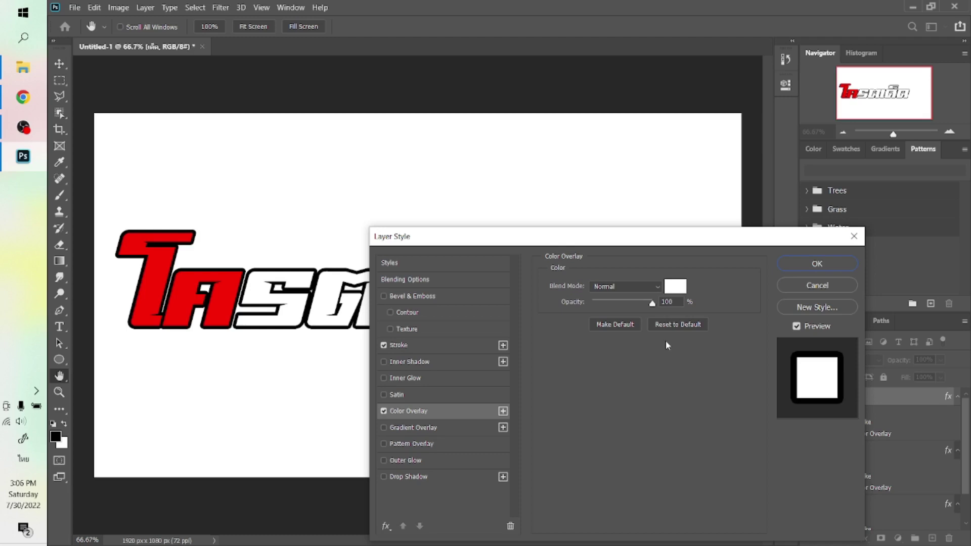
{"action": "key", "text": "Return"}
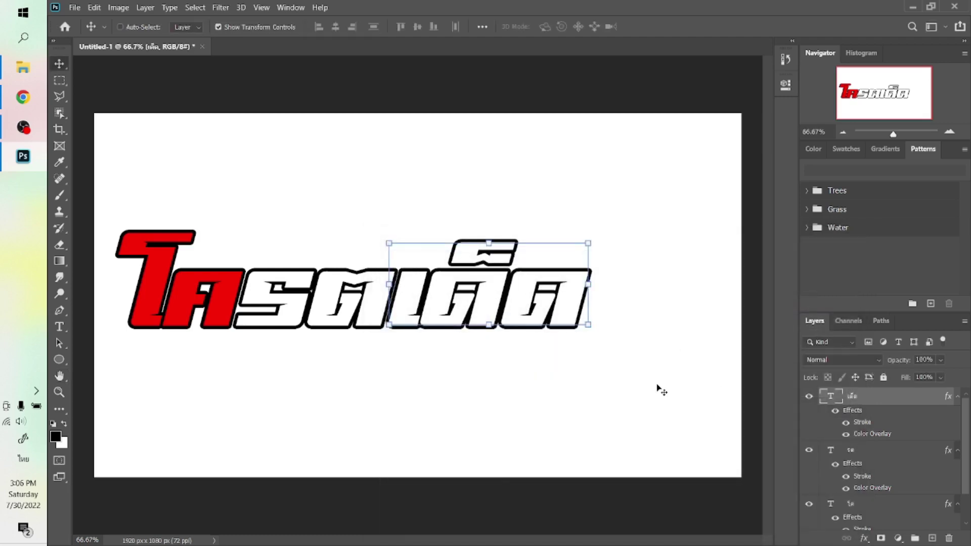
{"action": "left_click", "coordinate": [887, 456]}
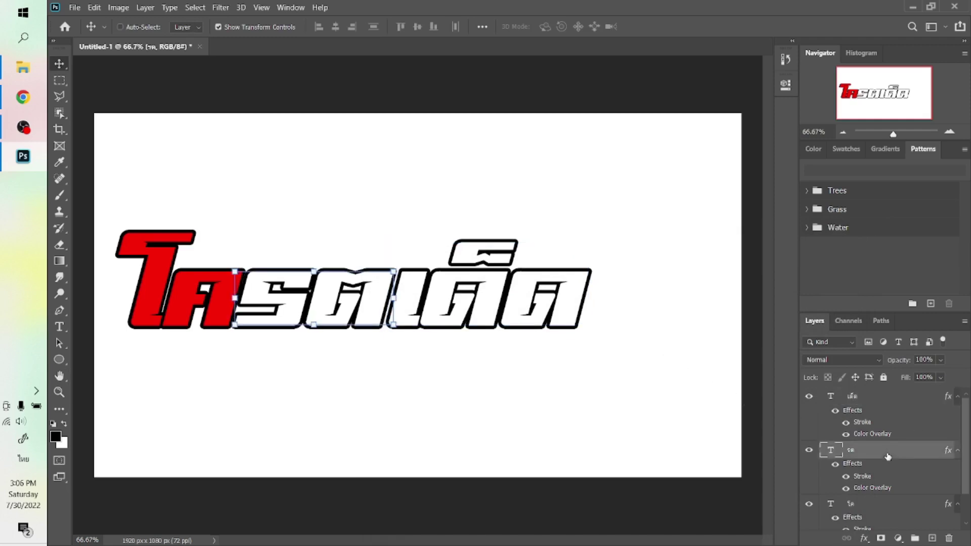
{"action": "left_click", "coordinate": [871, 399]}
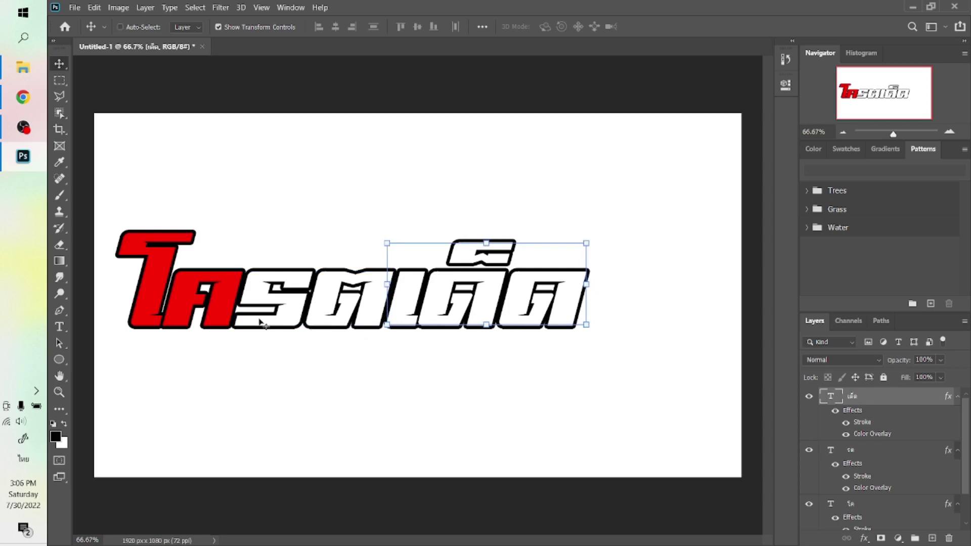
Step: Draw a long thin 1177 × 34 px rectangle bar above the Thai letters
{"action": "scroll", "coordinate": [223, 302], "scroll_direction": "up", "scroll_amount": 2}
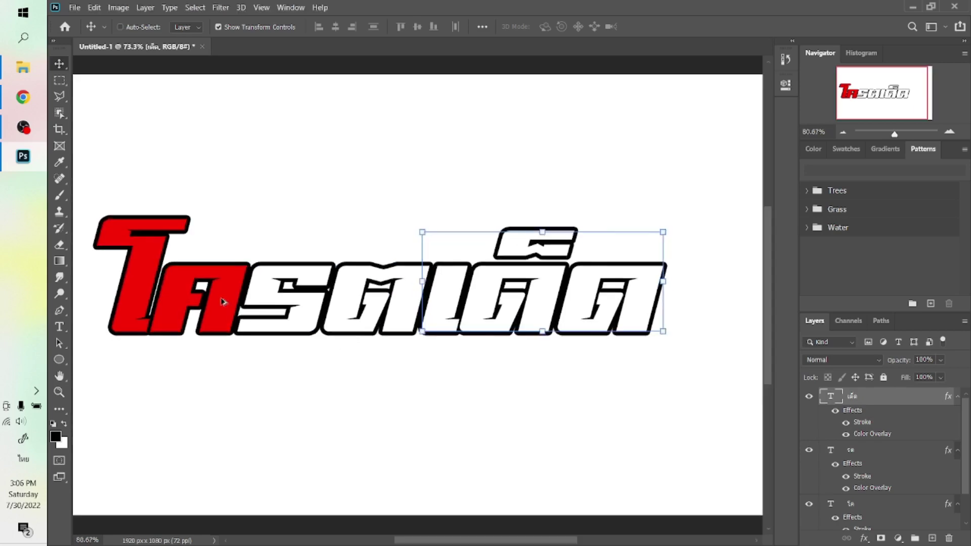
{"action": "scroll", "coordinate": [223, 302], "scroll_direction": "up", "scroll_amount": 2}
{"action": "scroll", "coordinate": [223, 302], "scroll_direction": "left", "scroll_amount": 2}
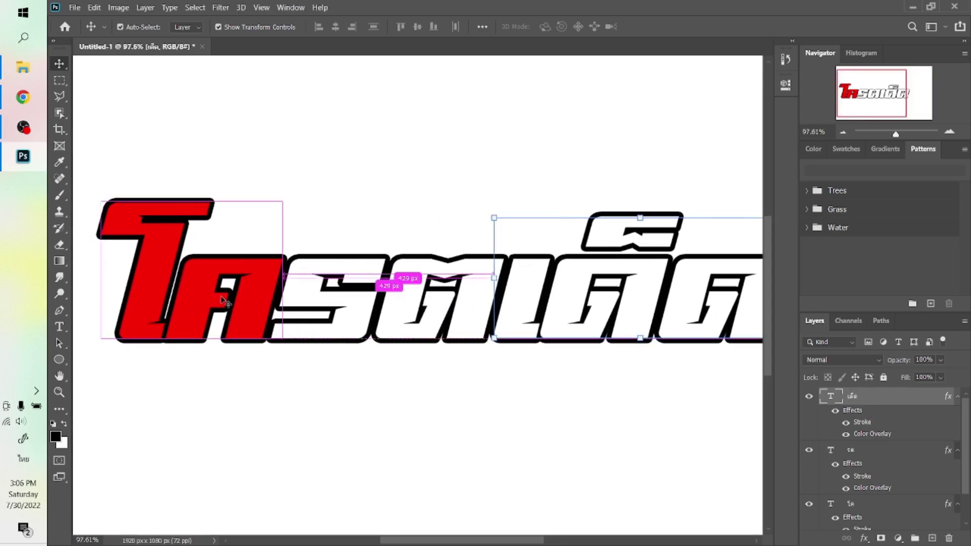
{"action": "left_click", "coordinate": [58, 360]}
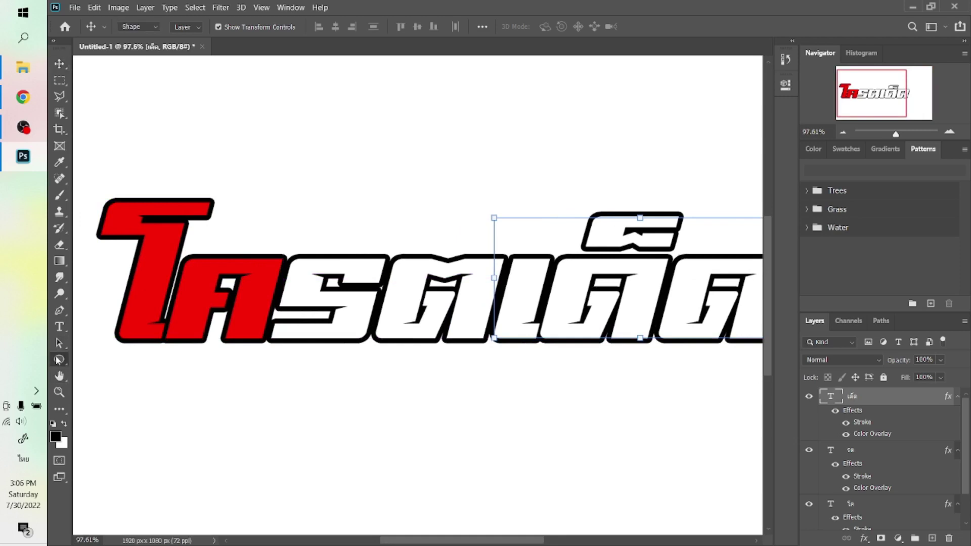
{"action": "left_click", "coordinate": [116, 356]}
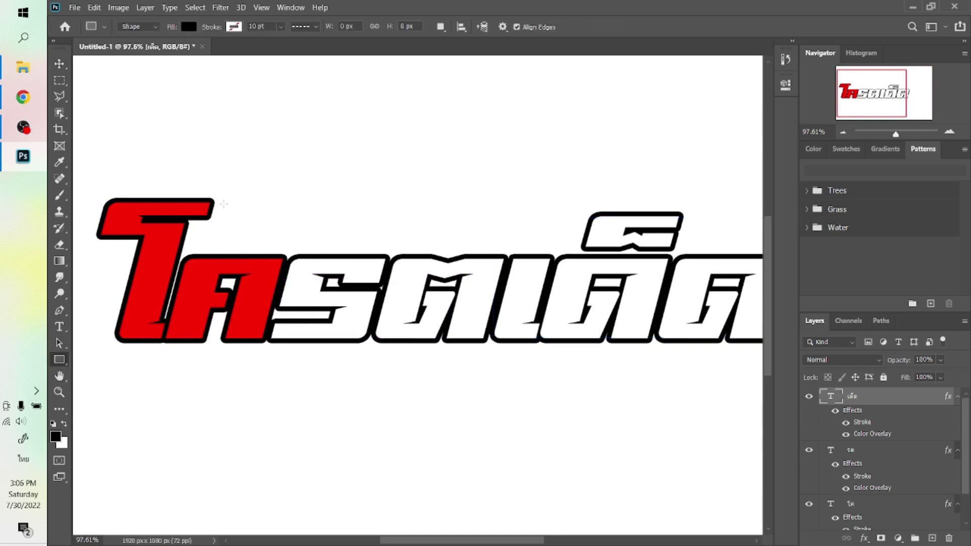
{"action": "mouse_move", "coordinate": [220, 202]}
{"action": "left_mouse_down"}
{"action": "mouse_move", "coordinate": [540, 224]}
{"action": "mouse_move", "coordinate": [581, 217]}
{"action": "left_mouse_up"}
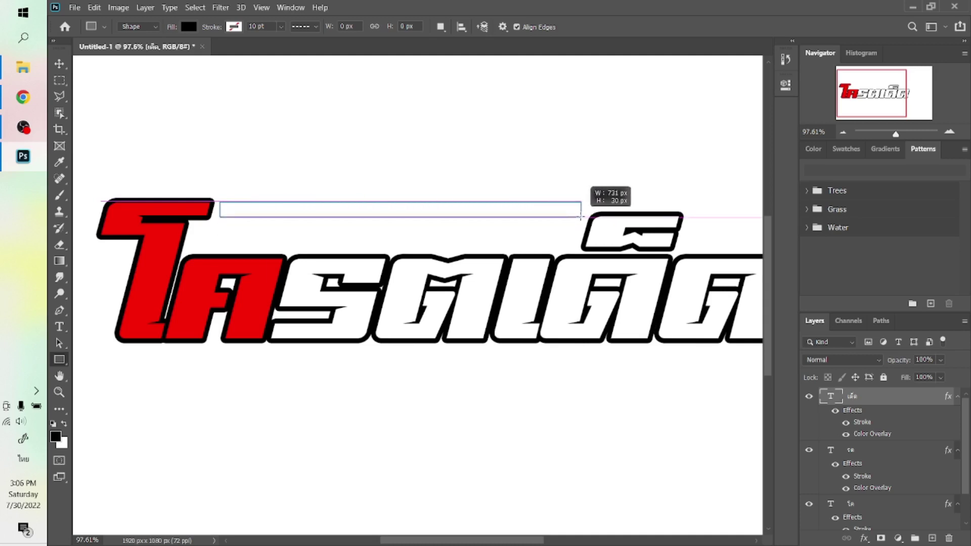
{"action": "mouse_move", "coordinate": [581, 217]}
{"action": "left_mouse_down"}
{"action": "mouse_move", "coordinate": [701, 229]}
{"action": "mouse_move", "coordinate": [731, 223]}
{"action": "mouse_move", "coordinate": [723, 219]}
{"action": "left_mouse_up"}
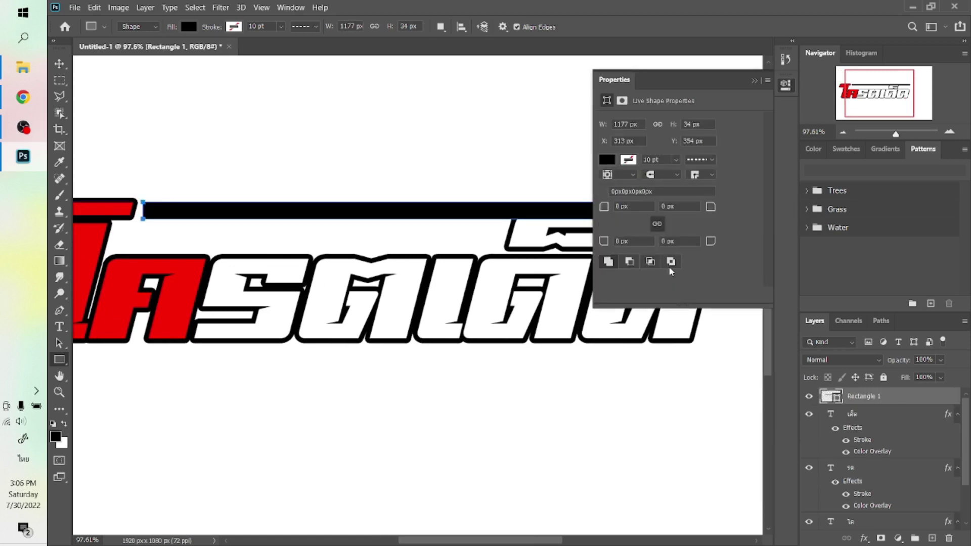
{"action": "key", "text": "Return"}
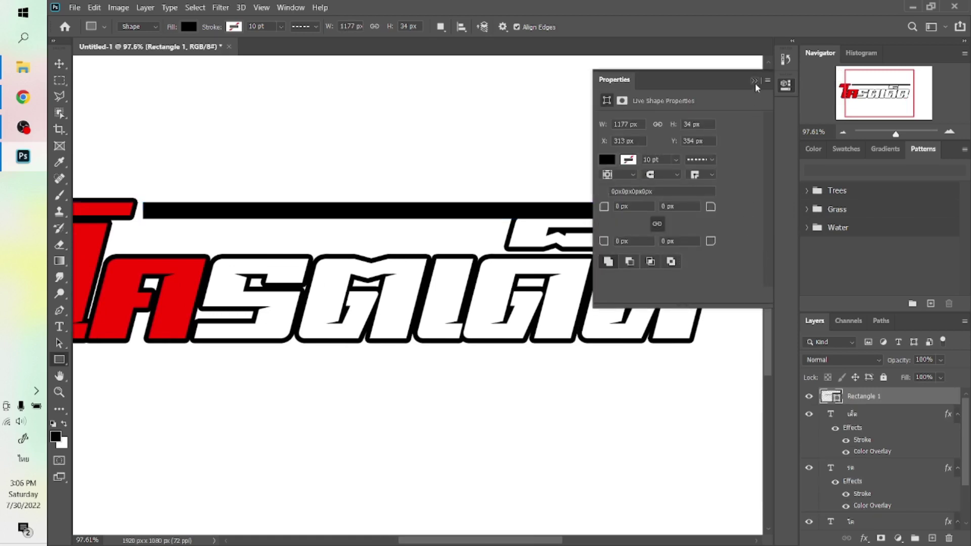
{"action": "left_click", "coordinate": [755, 82]}
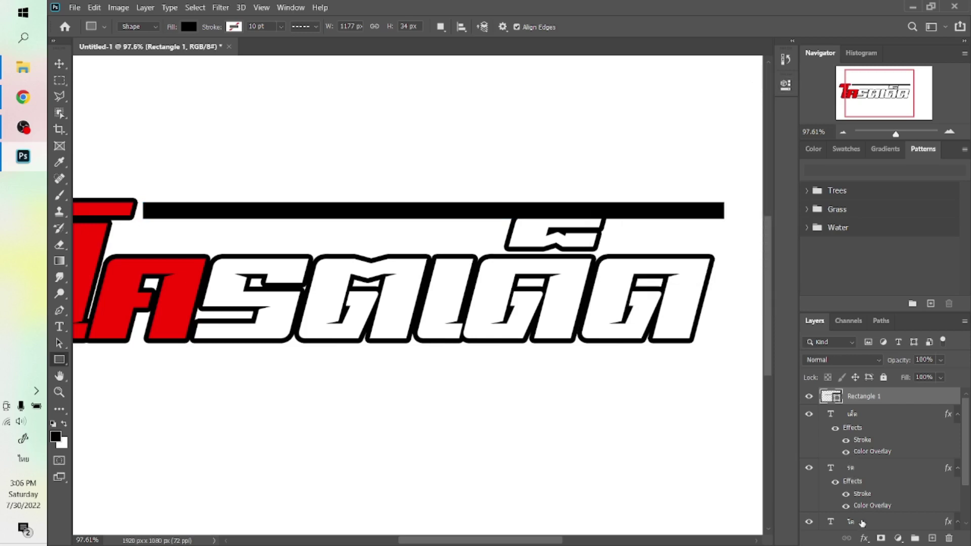
Step: Give Rectangle 1 a black Stroke and a Color Overlay in the logo's red (fc0404)
{"action": "left_click", "coordinate": [863, 538]}
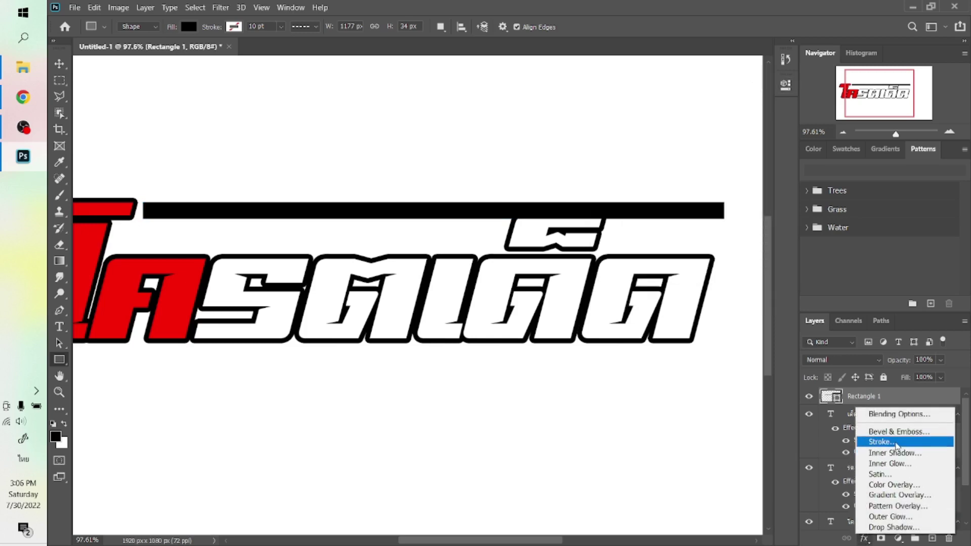
{"action": "left_click", "coordinate": [898, 445]}
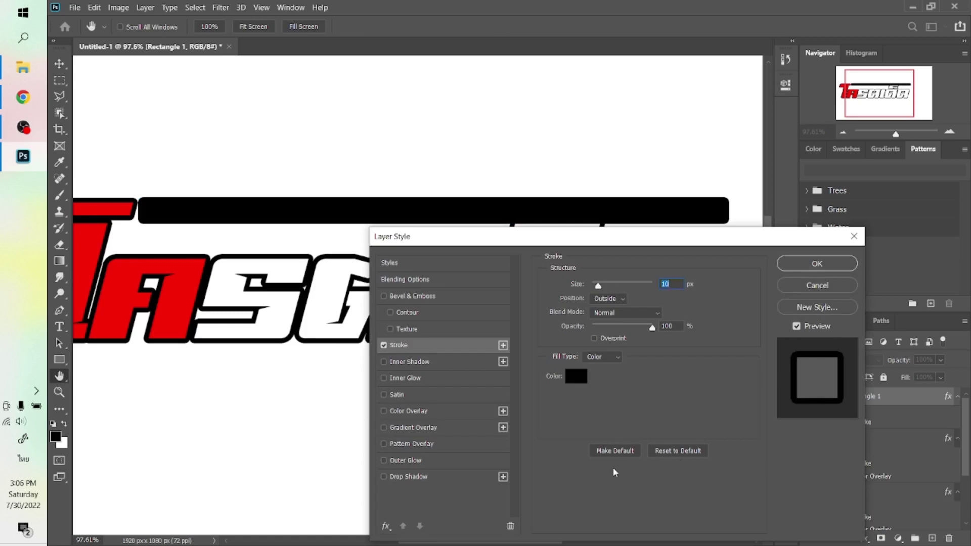
{"action": "left_click", "coordinate": [413, 411]}
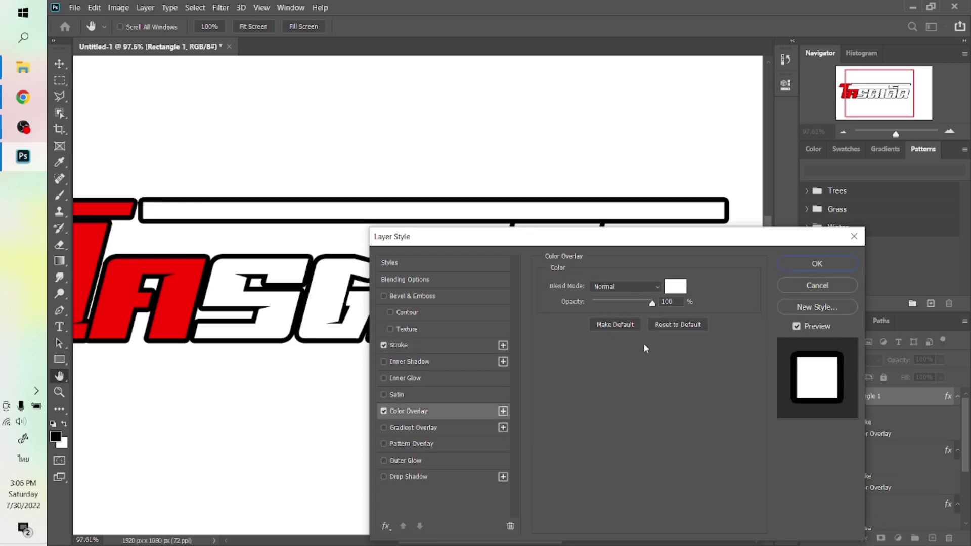
{"action": "left_click", "coordinate": [684, 285]}
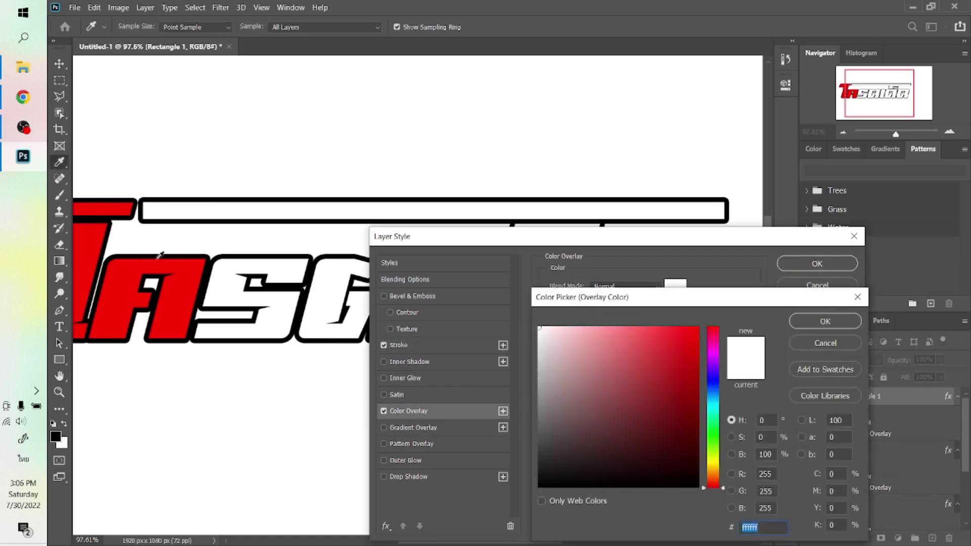
{"action": "left_click", "coordinate": [123, 270]}
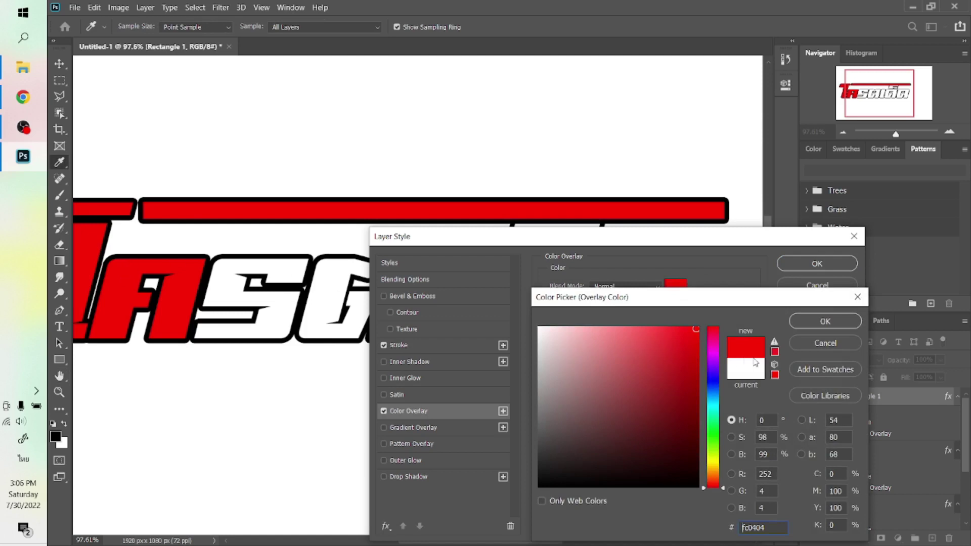
{"action": "key", "text": "Return"}
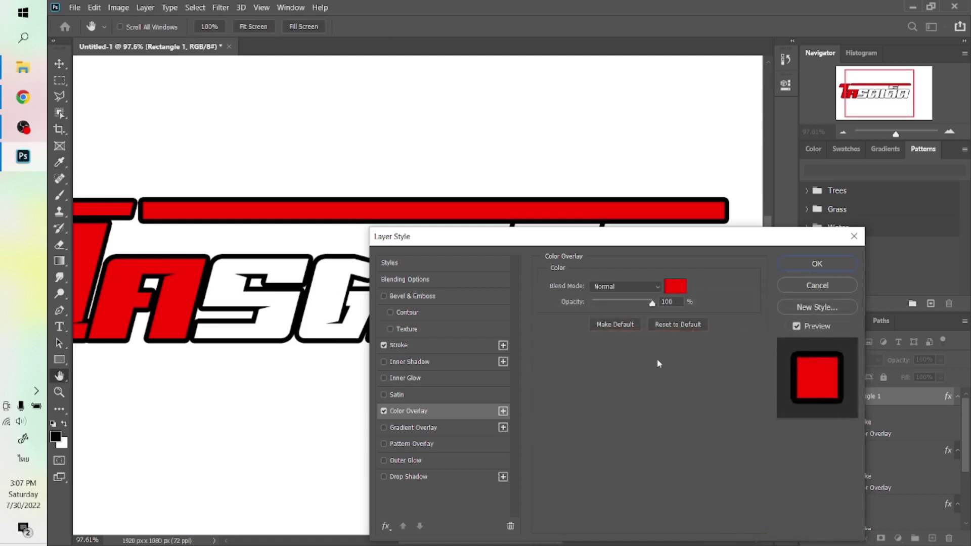
{"action": "key", "text": "Return"}
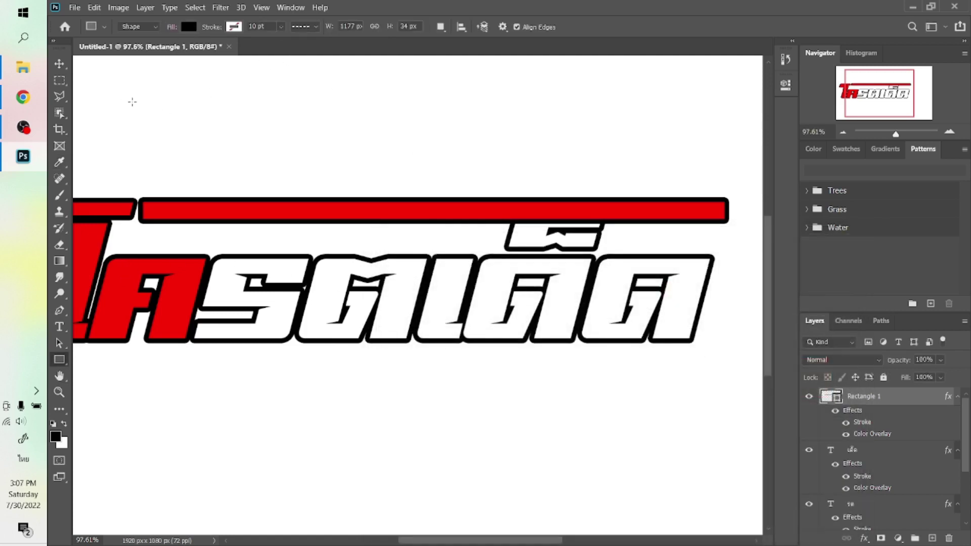
Step: Scale the red bar's height down to about 72% with Free Transform
{"action": "key", "text": "v"}
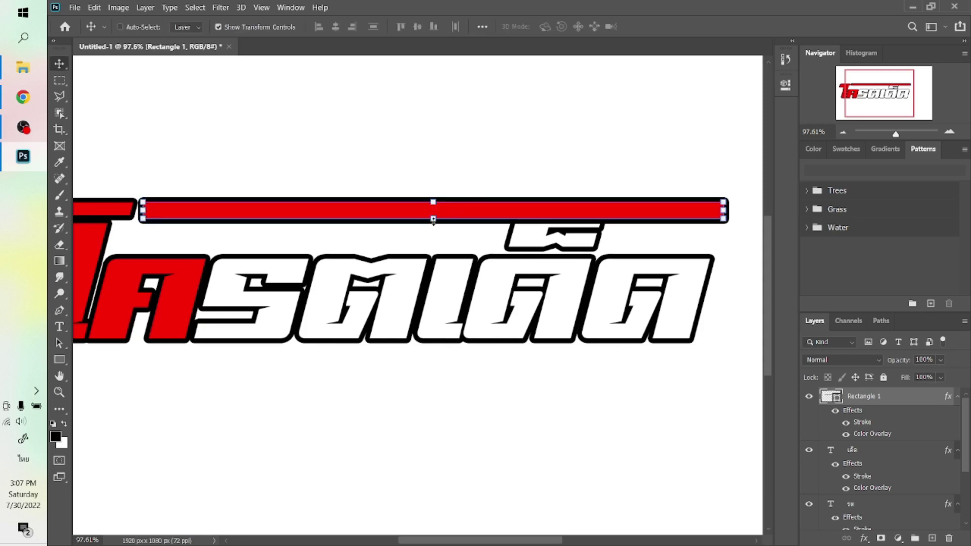
{"action": "key", "text": "ctrl+t"}
{"action": "left_click_drag", "start_coordinate": [433, 220], "coordinate": [432, 217]}
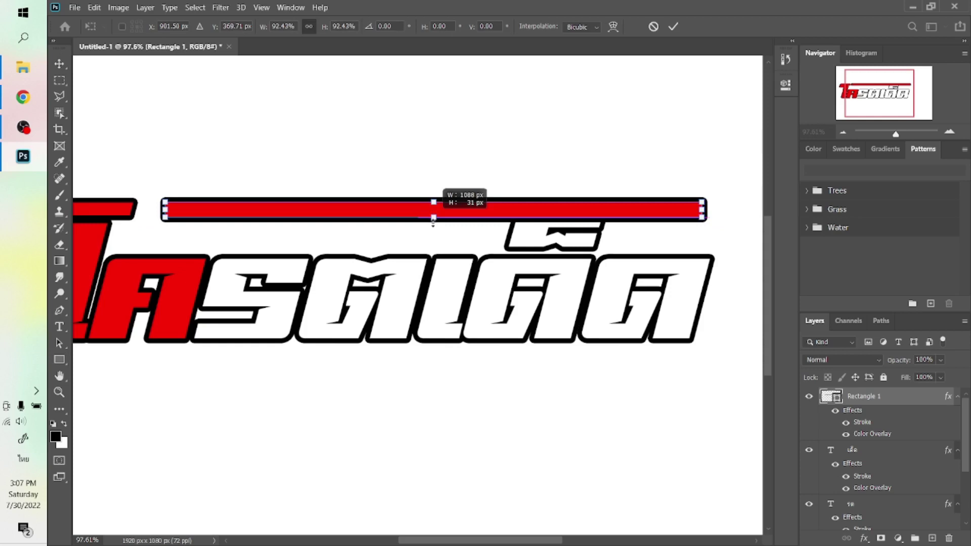
{"action": "left_click_drag", "start_coordinate": [432, 225], "coordinate": [432, 225]}
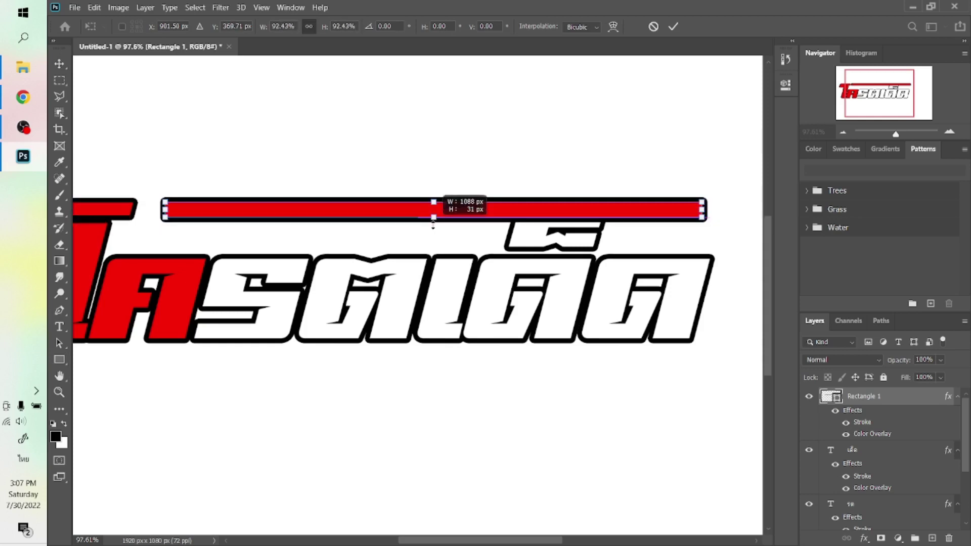
{"action": "key", "text": "ctrl+z"}
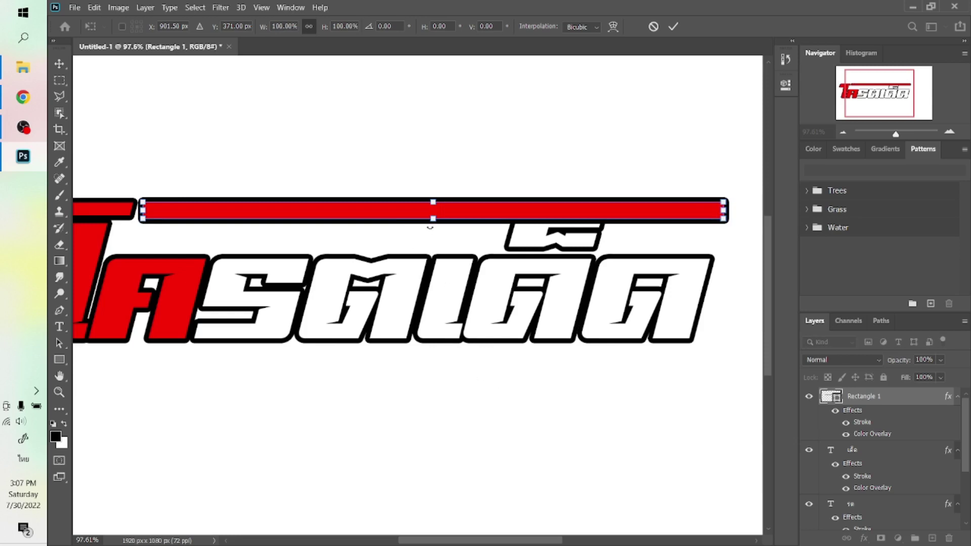
{"action": "left_click_drag", "start_coordinate": [434, 223], "coordinate": [433, 217]}
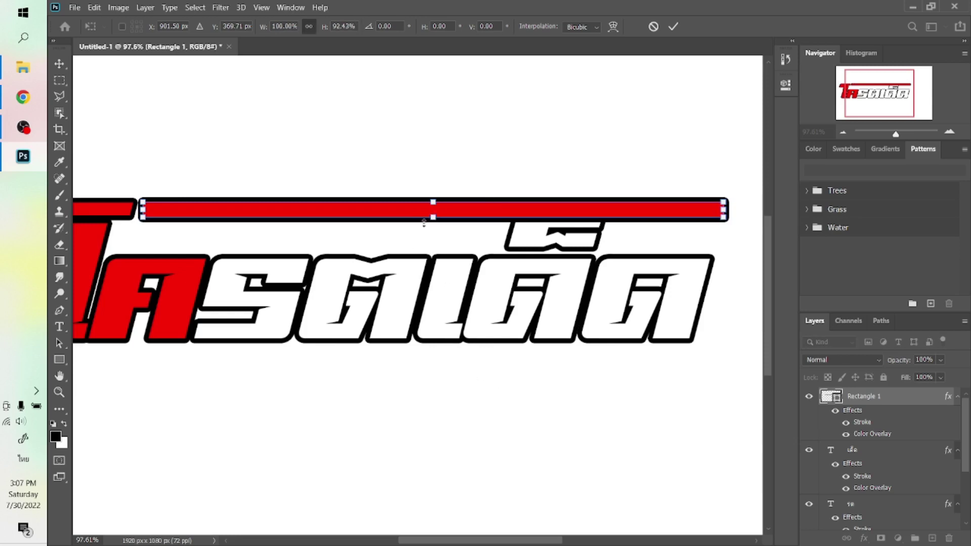
{"action": "scroll", "coordinate": [355, 245], "scroll_direction": "up", "scroll_amount": 2}
{"action": "scroll", "coordinate": [355, 245], "scroll_direction": "up", "scroll_amount": 2}
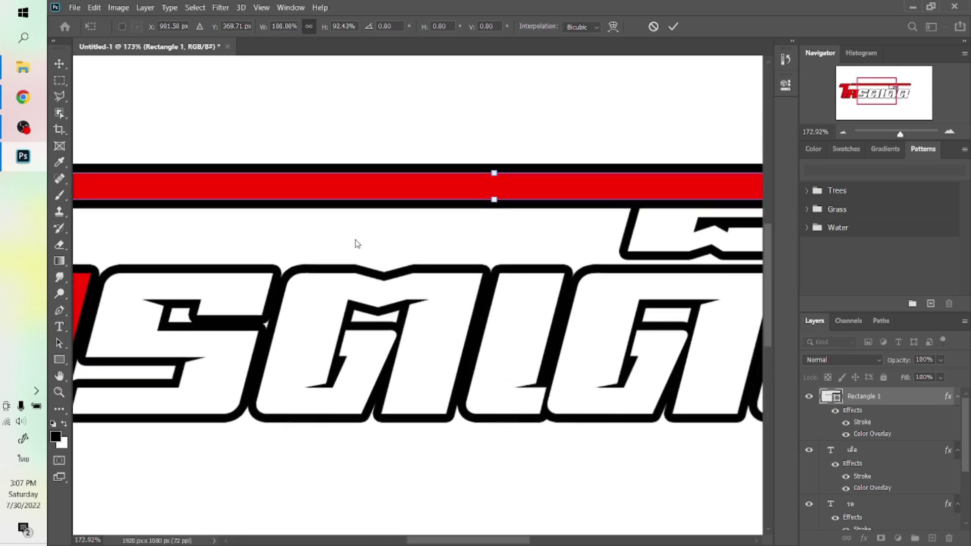
{"action": "left_click_drag", "start_coordinate": [768, 275], "coordinate": [768, 261]}
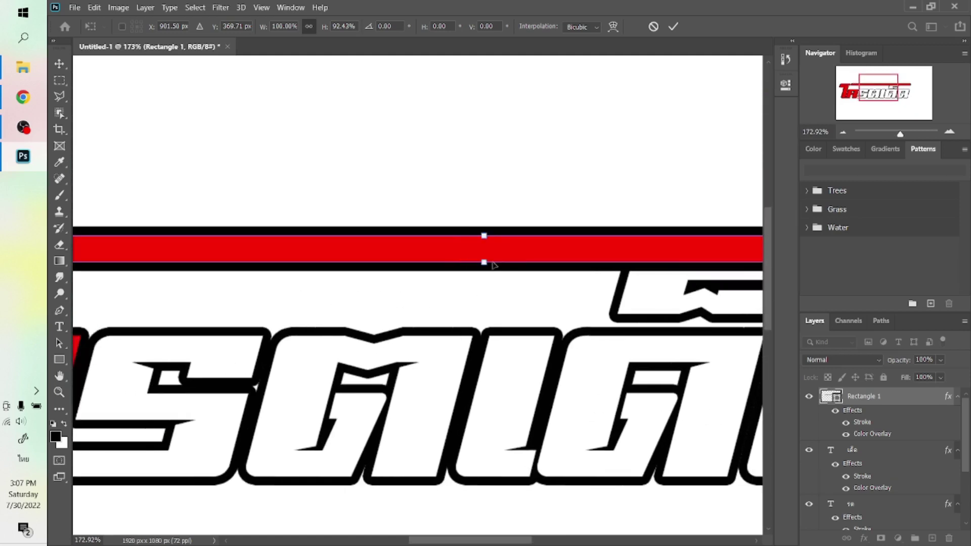
{"action": "left_click_drag", "start_coordinate": [498, 261], "coordinate": [500, 256]}
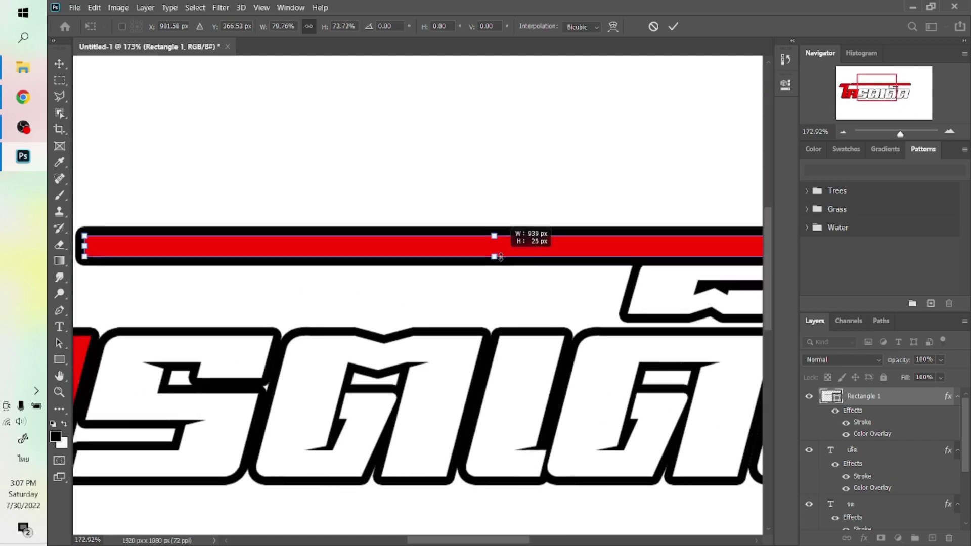
{"action": "key", "text": "ctrl+z"}
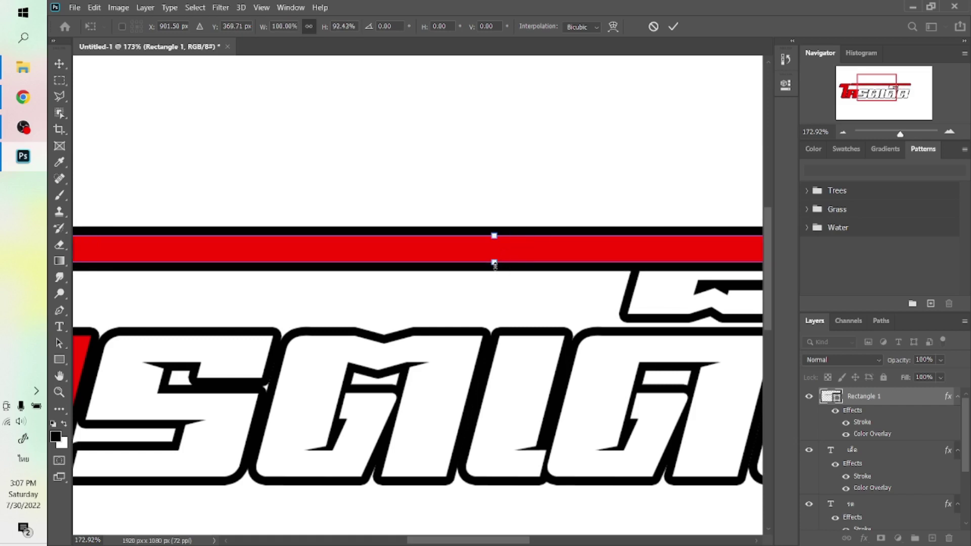
{"action": "left_click_drag", "start_coordinate": [495, 264], "coordinate": [496, 258]}
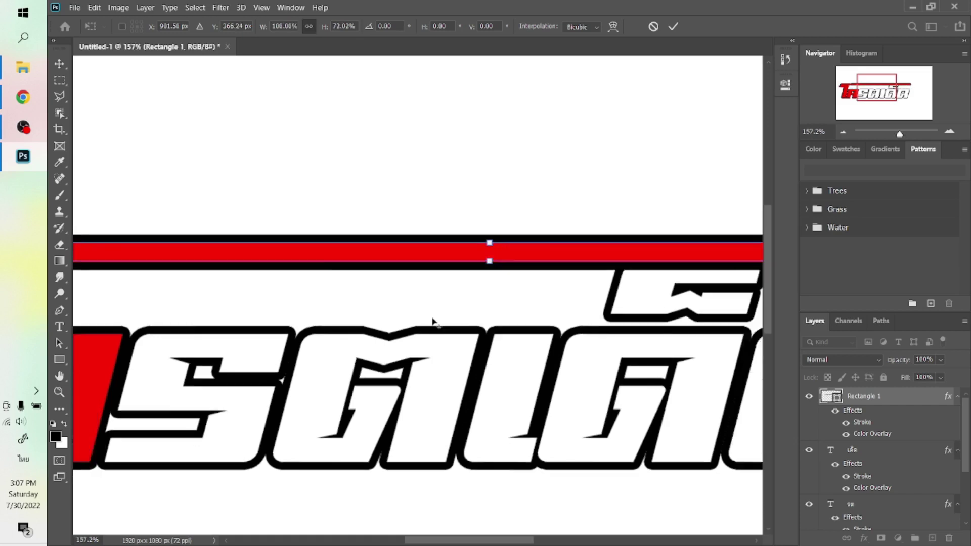
{"action": "scroll", "coordinate": [435, 324], "scroll_direction": "down", "scroll_amount": 5}
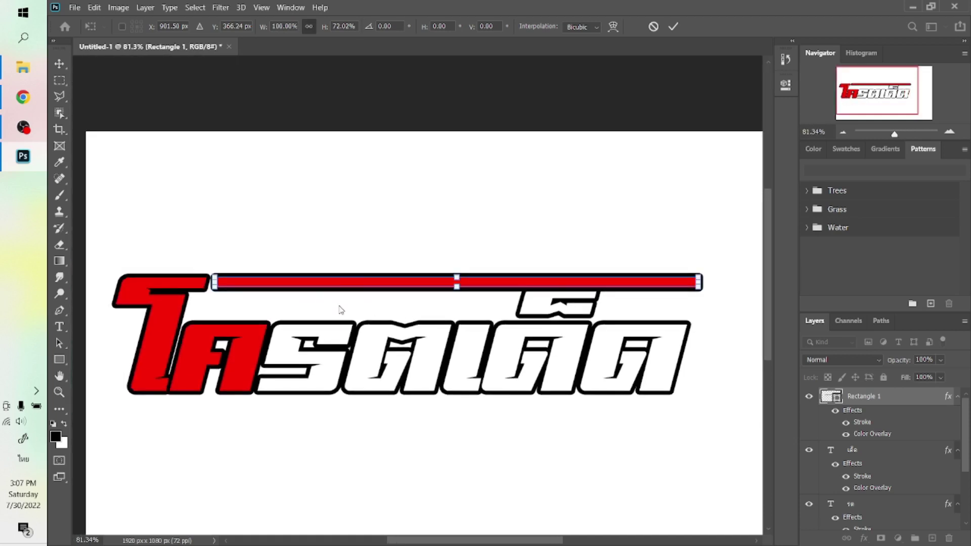
Step: Commit the bar's new height, hide the transform controls and nudge the bar slightly left
{"action": "key", "text": "alt+space"}
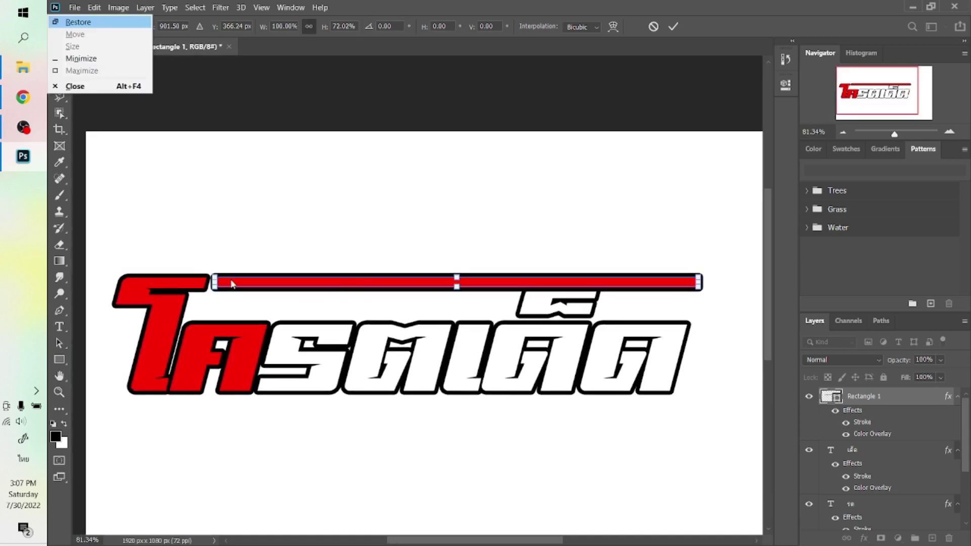
{"action": "key", "text": "Escape"}
{"action": "key", "text": "Return"}
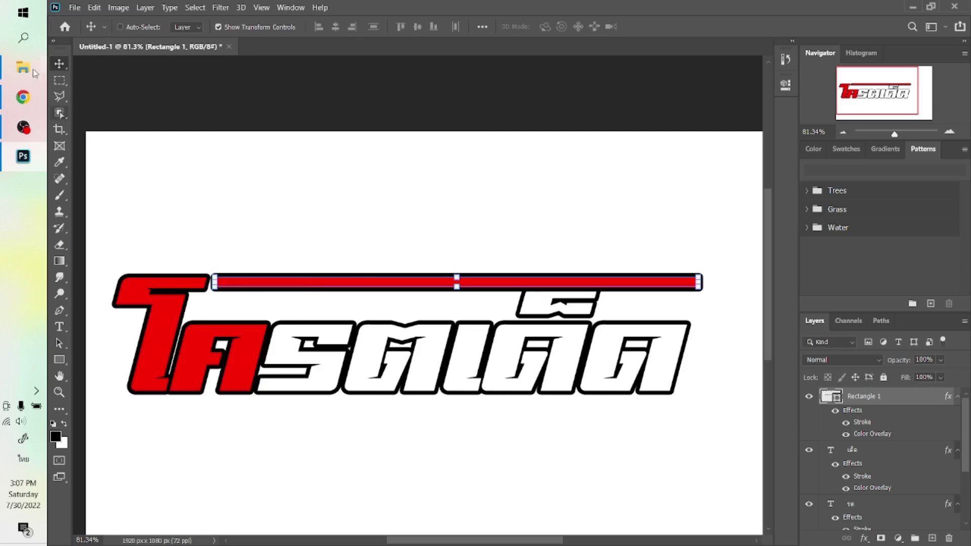
{"action": "left_click", "coordinate": [218, 27]}
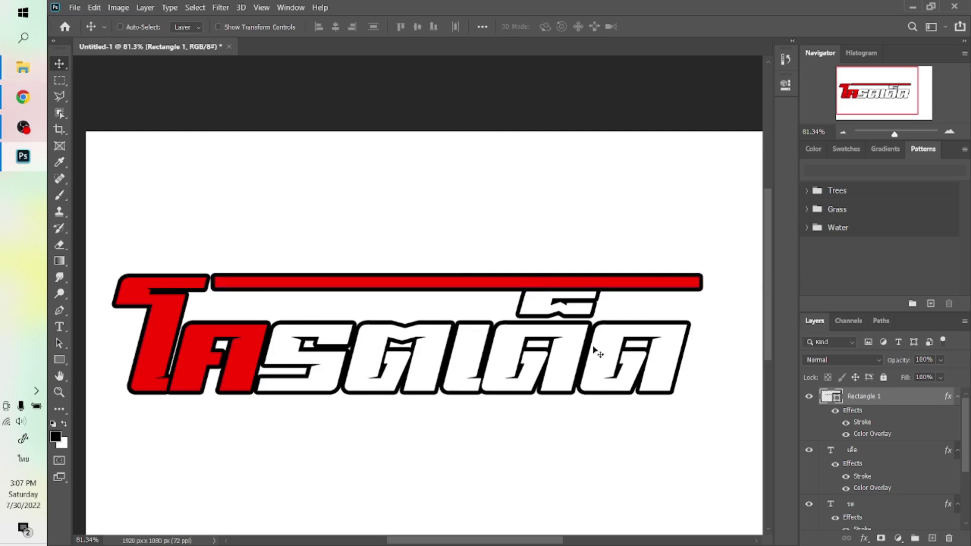
{"action": "key", "text": "Left"}
{"action": "key", "text": "Left"}
{"action": "key", "text": "Left"}
{"action": "key", "text": "Left"}
{"action": "key", "text": "Left"}
{"action": "key", "text": "Left"}
{"action": "key", "text": "Left"}
{"action": "key", "text": "Left"}
{"action": "key", "text": "Left"}
{"action": "key", "text": "Left"}
{"action": "key", "text": "Left"}
{"action": "key", "text": "Left"}
{"action": "key", "text": "Left"}
{"action": "key", "text": "Left"}
{"action": "key", "text": "Left"}
{"action": "key", "text": "Left"}
{"action": "key", "text": "Left"}
{"action": "key", "text": "Left"}
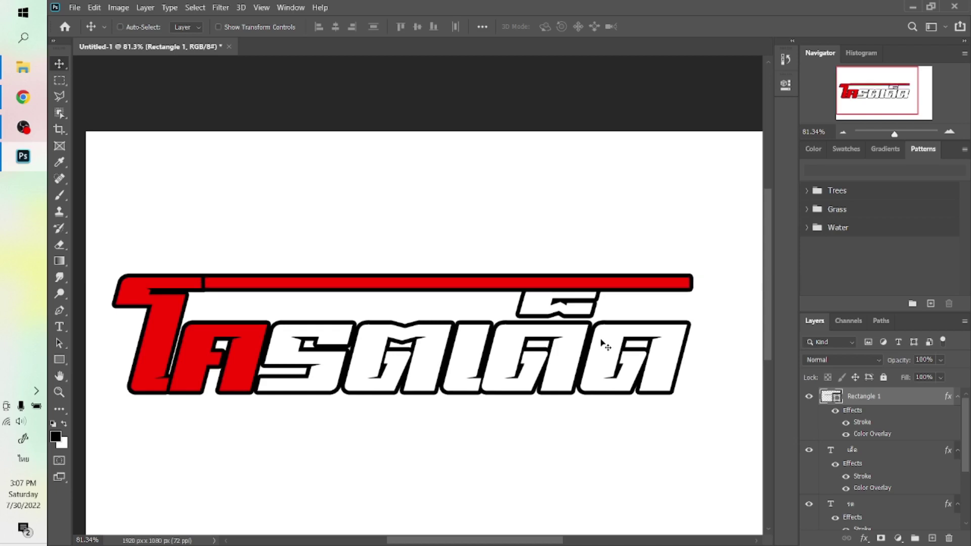
Step: Move Rectangle 1 down the layer stack to just above Layer 0, then select the top text layer
{"action": "left_click_drag", "start_coordinate": [883, 401], "coordinate": [894, 542]}
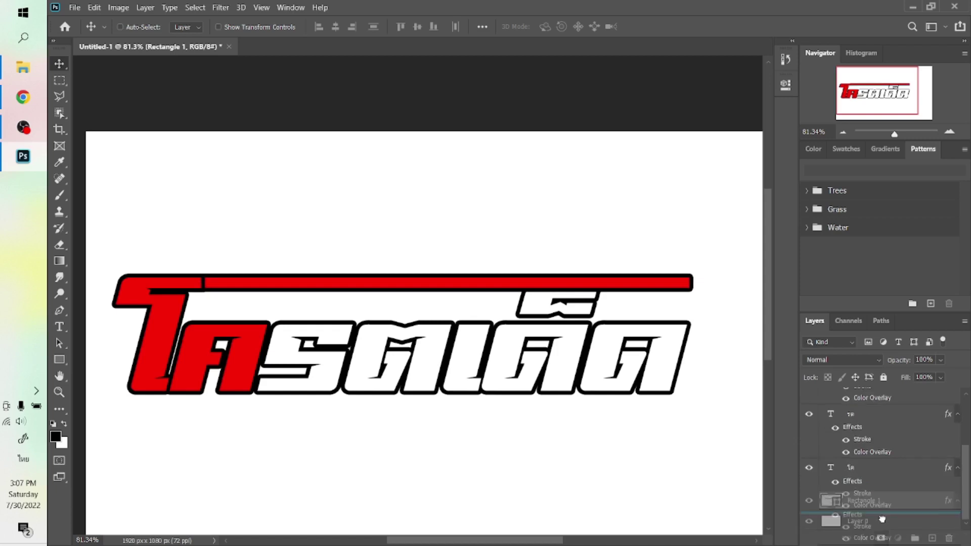
{"action": "left_click_drag", "start_coordinate": [894, 542], "coordinate": [882, 519]}
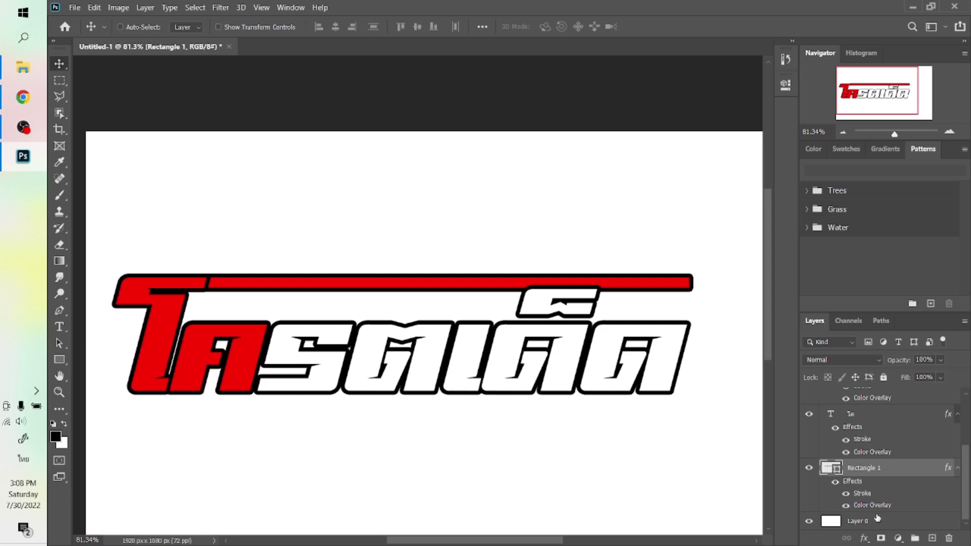
{"action": "scroll", "coordinate": [499, 461], "scroll_direction": "down", "scroll_amount": 1}
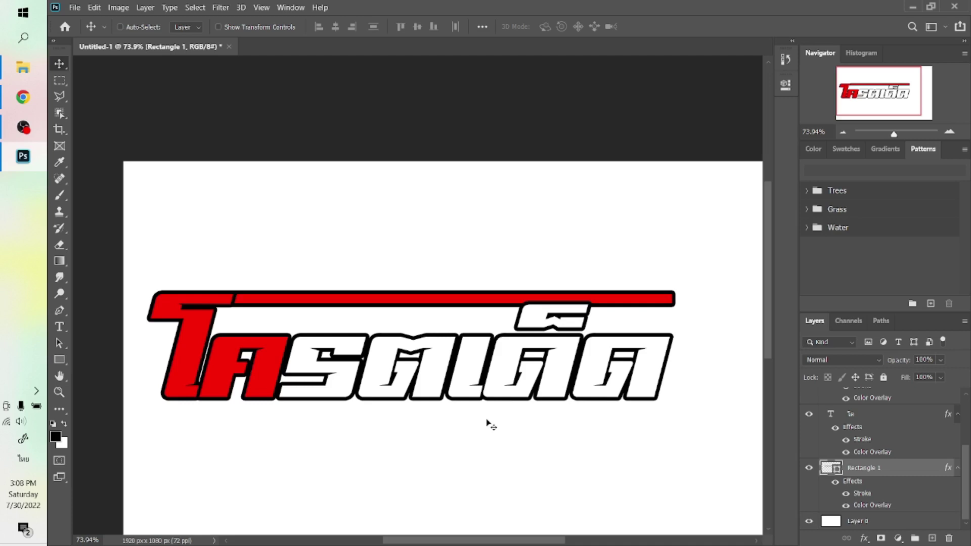
{"action": "scroll", "coordinate": [889, 448], "scroll_direction": "up", "scroll_amount": 3}
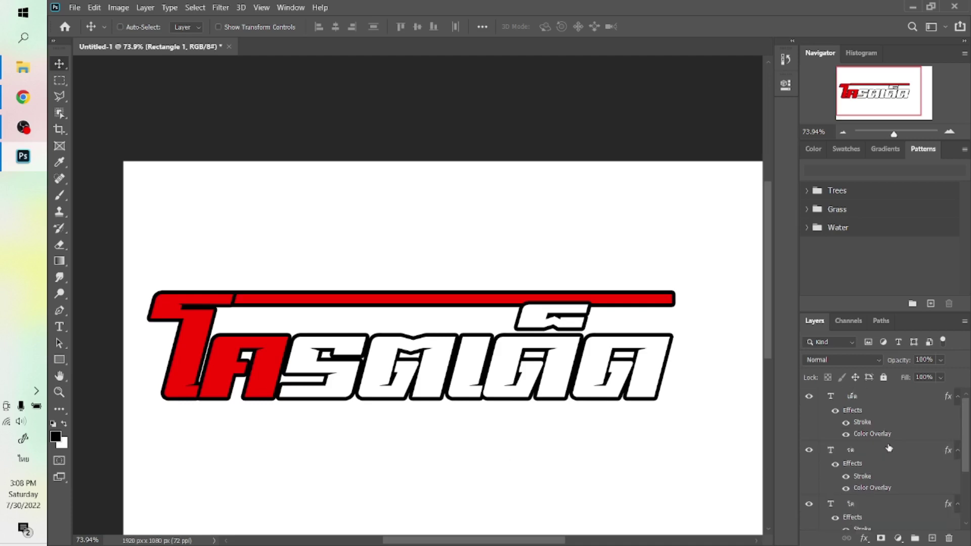
{"action": "left_click", "coordinate": [878, 399]}
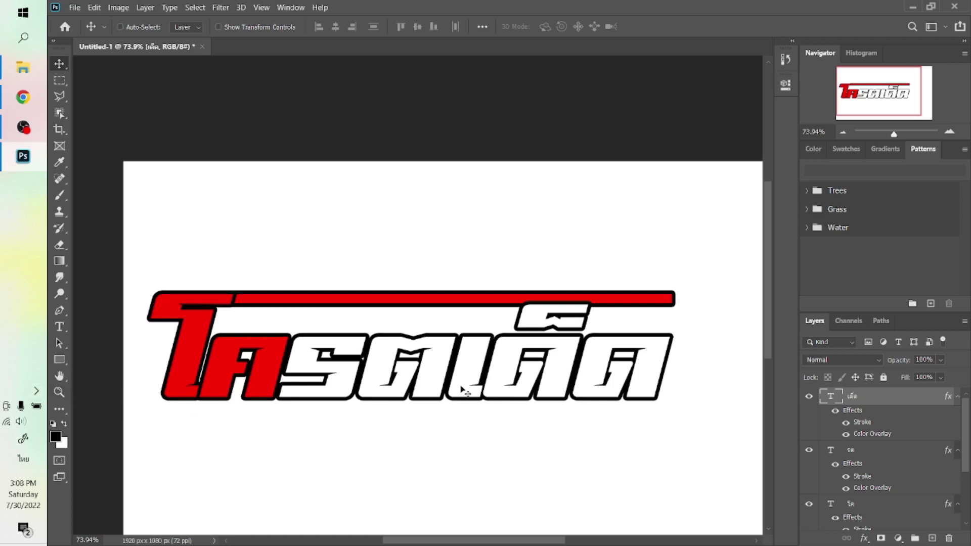
Step: Switch the Pen tool to Shape mode (black fill, 10 pt stroke) and zoom in on the logo
{"action": "key", "text": "p"}
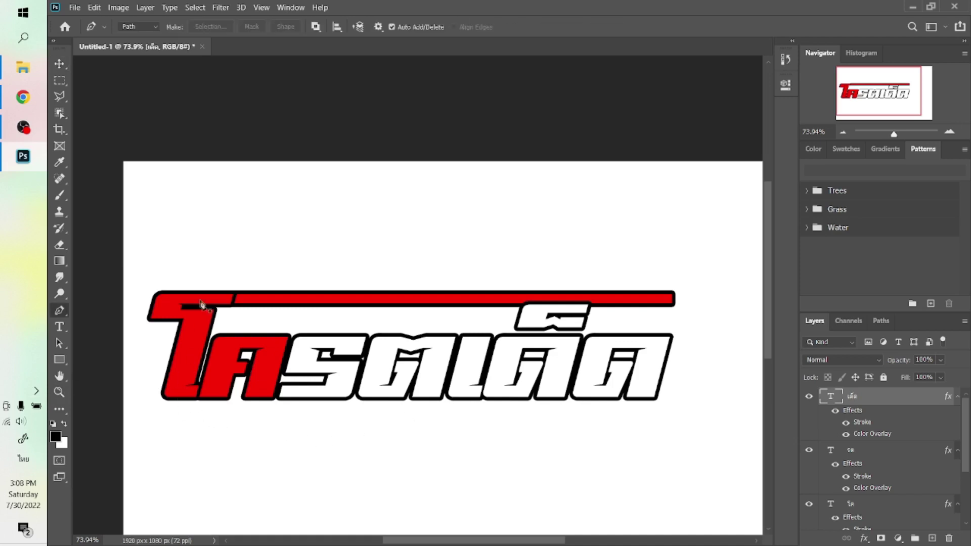
{"action": "left_click", "coordinate": [153, 26]}
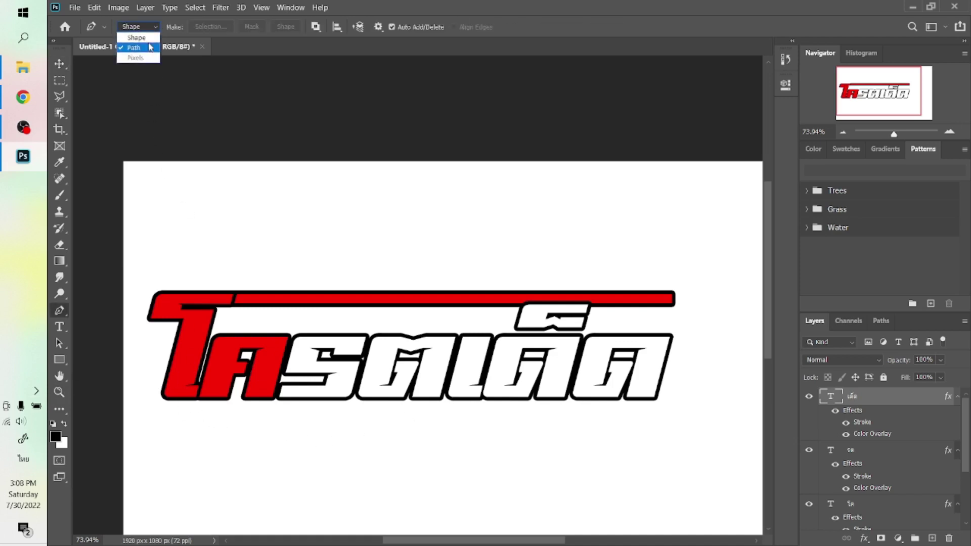
{"action": "left_click", "coordinate": [147, 38]}
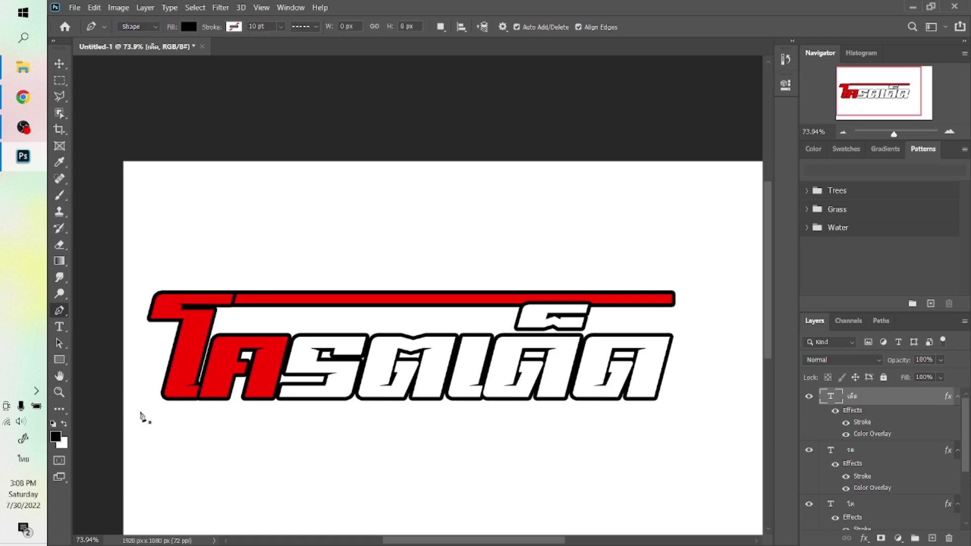
{"action": "scroll", "coordinate": [228, 468], "scroll_direction": "left", "scroll_amount": 2}
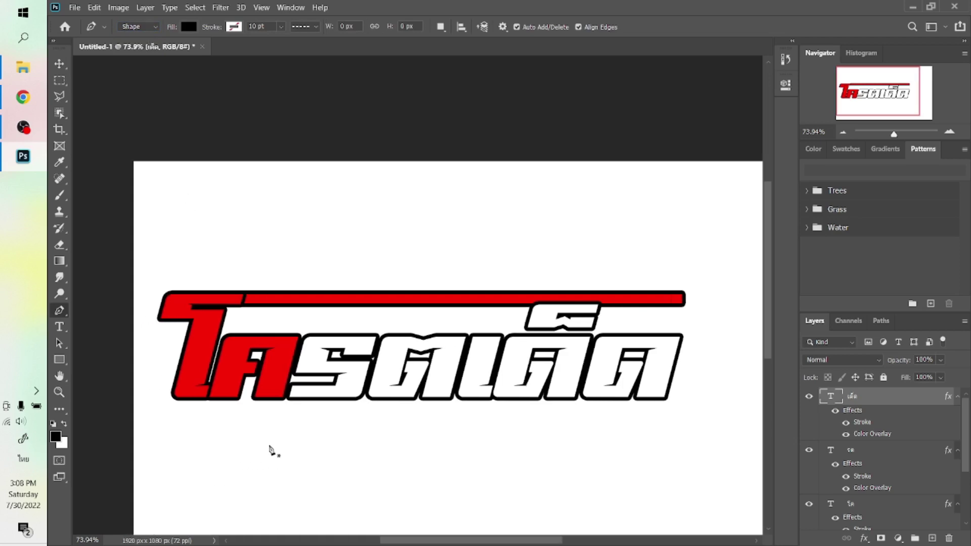
{"action": "scroll", "coordinate": [272, 449], "scroll_direction": "up", "scroll_amount": 1}
{"action": "scroll", "coordinate": [270, 446], "scroll_direction": "up", "scroll_amount": 1}
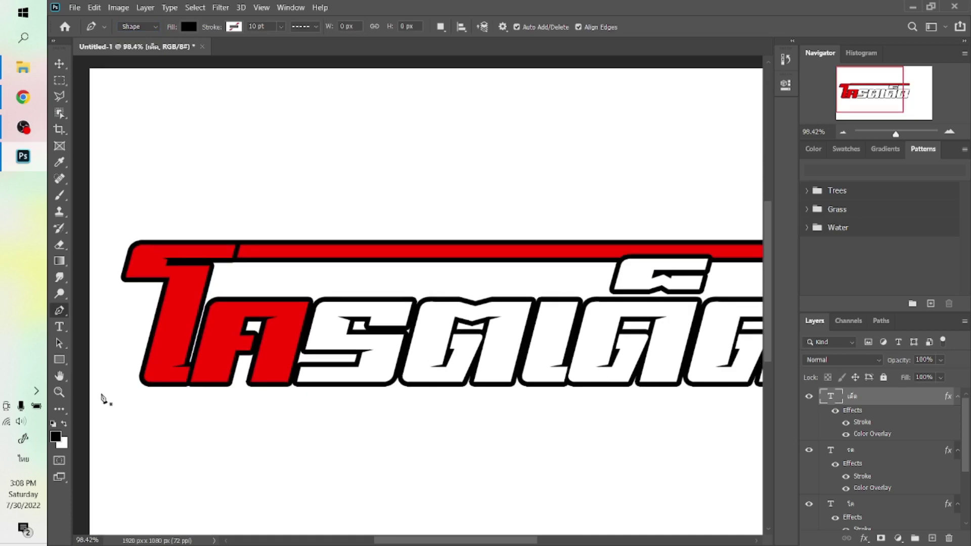
Step: Plot the first seven black spikes slashing diagonally across the lettering
{"action": "left_click", "coordinate": [98, 388]}
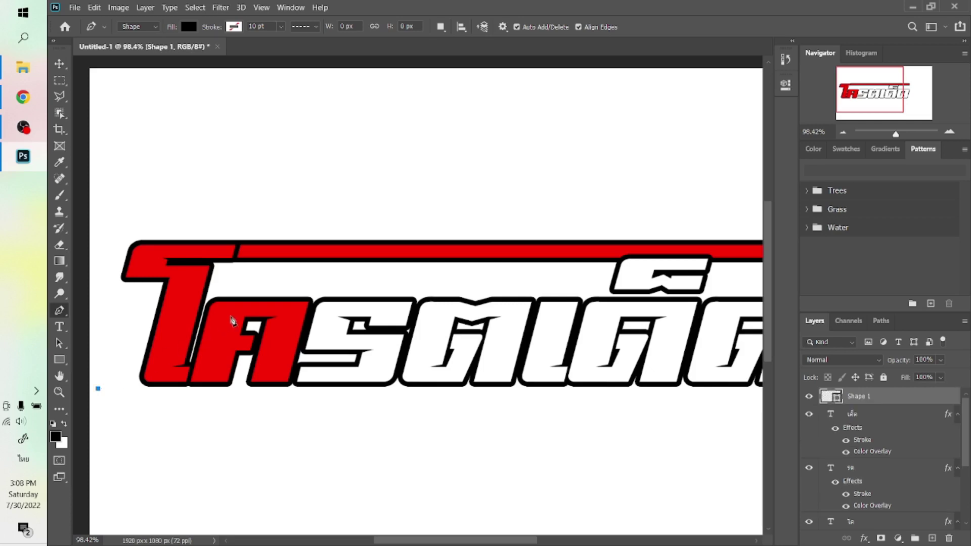
{"action": "left_click", "coordinate": [244, 307]}
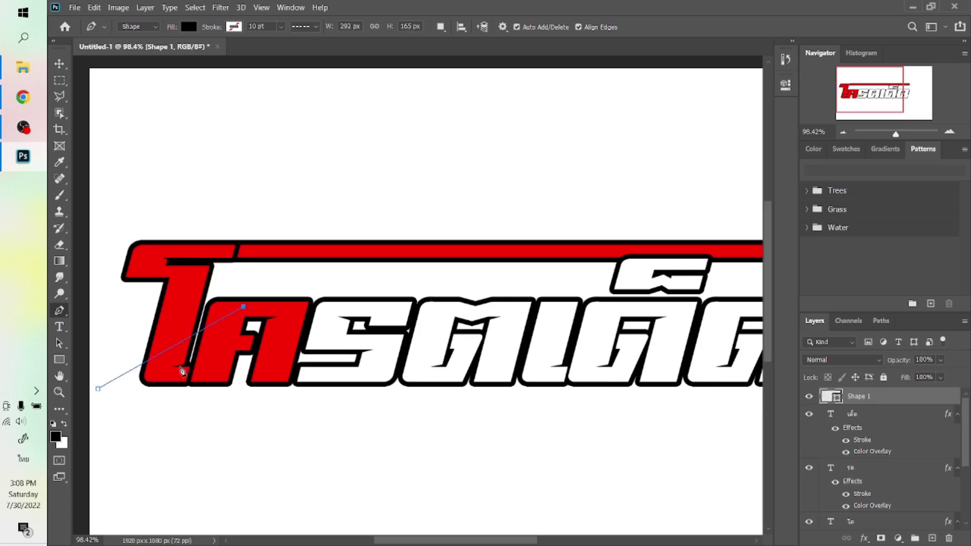
{"action": "left_click", "coordinate": [181, 365]}
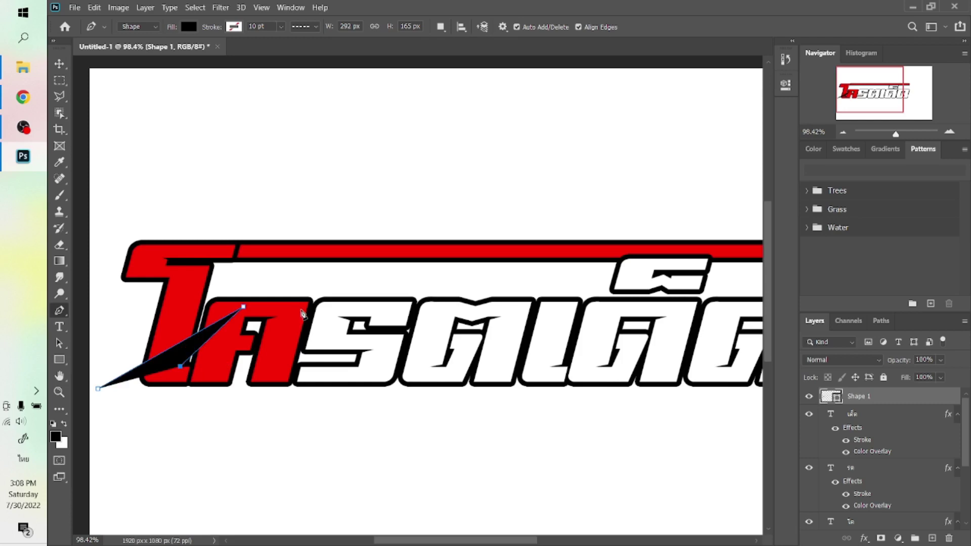
{"action": "left_click", "coordinate": [301, 309]}
{"action": "left_click", "coordinate": [223, 374]}
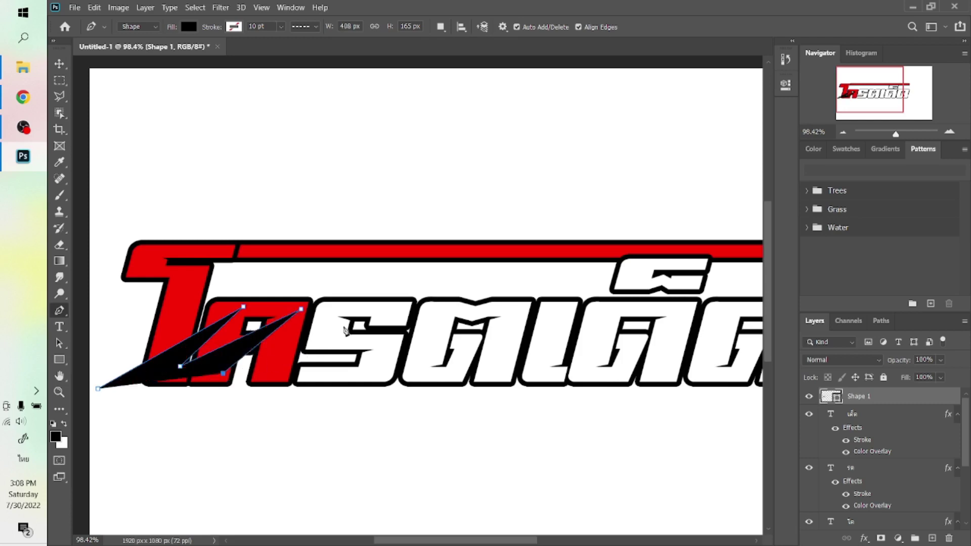
{"action": "left_click", "coordinate": [363, 312]}
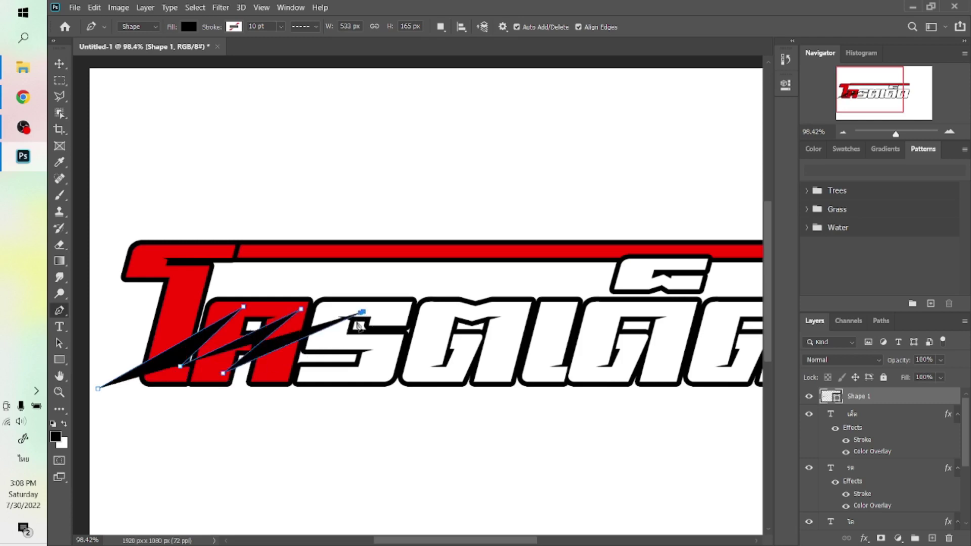
{"action": "left_click", "coordinate": [299, 371]}
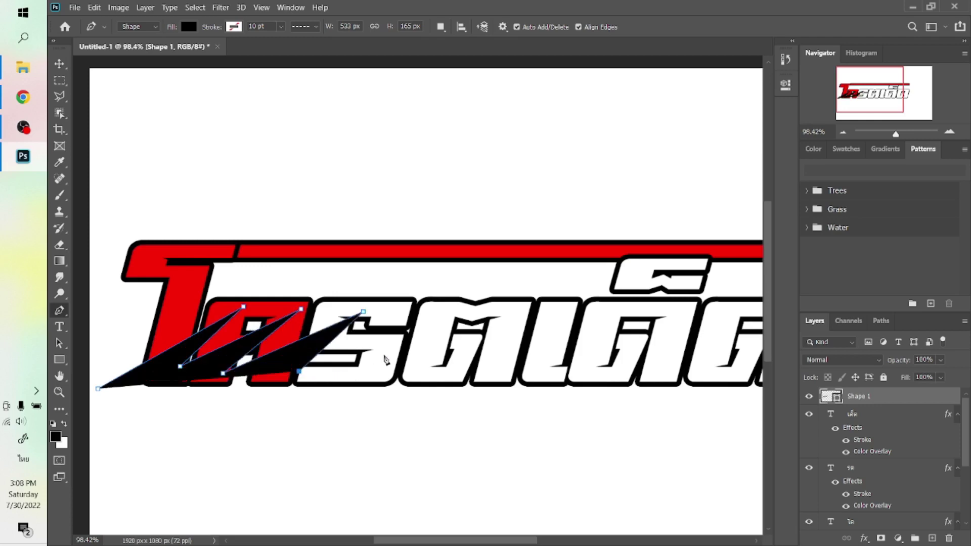
{"action": "left_click", "coordinate": [434, 313]}
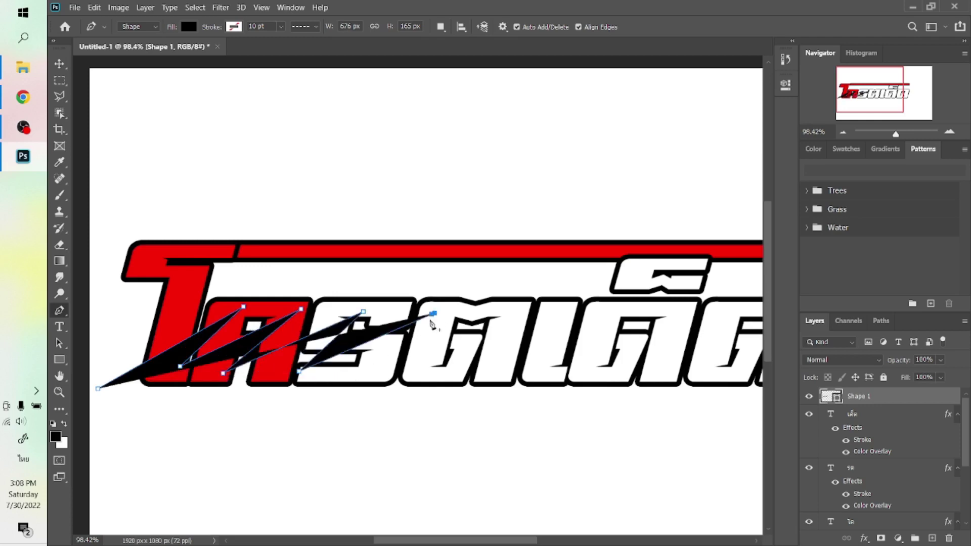
{"action": "left_click", "coordinate": [373, 369]}
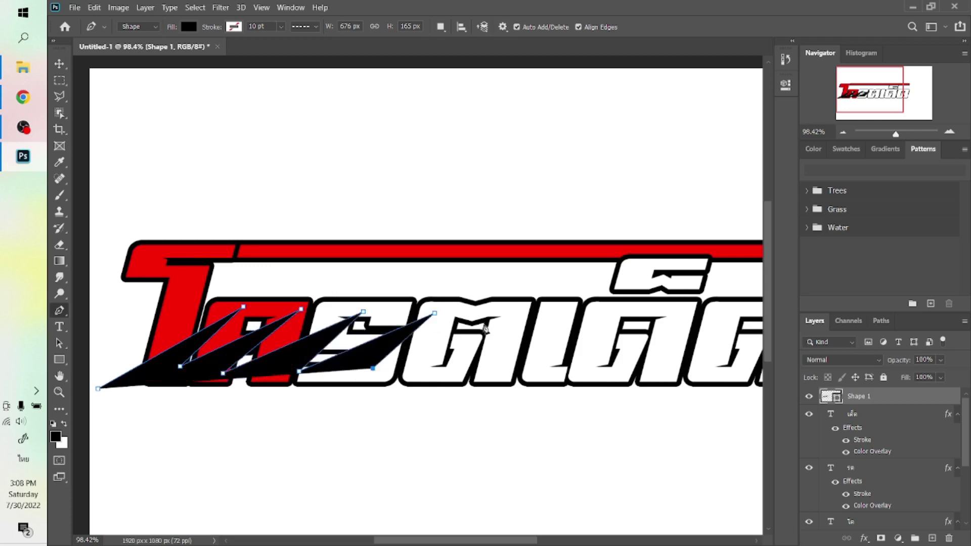
{"action": "left_click", "coordinate": [500, 308]}
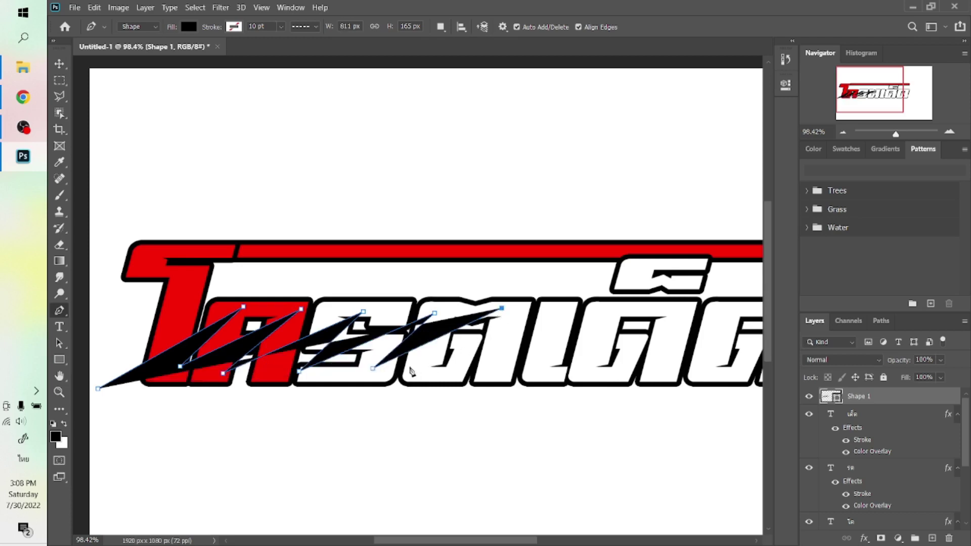
{"action": "left_click", "coordinate": [412, 365]}
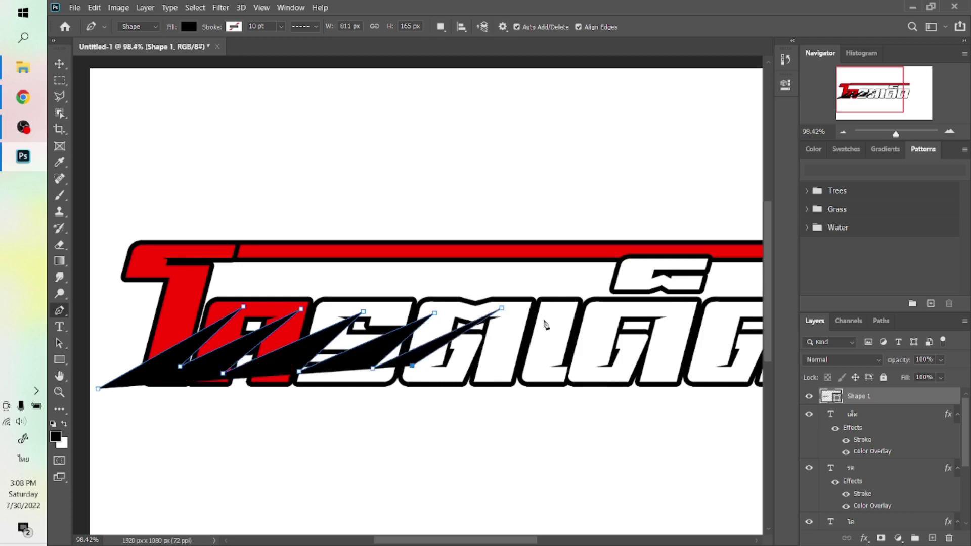
{"action": "left_click", "coordinate": [556, 312]}
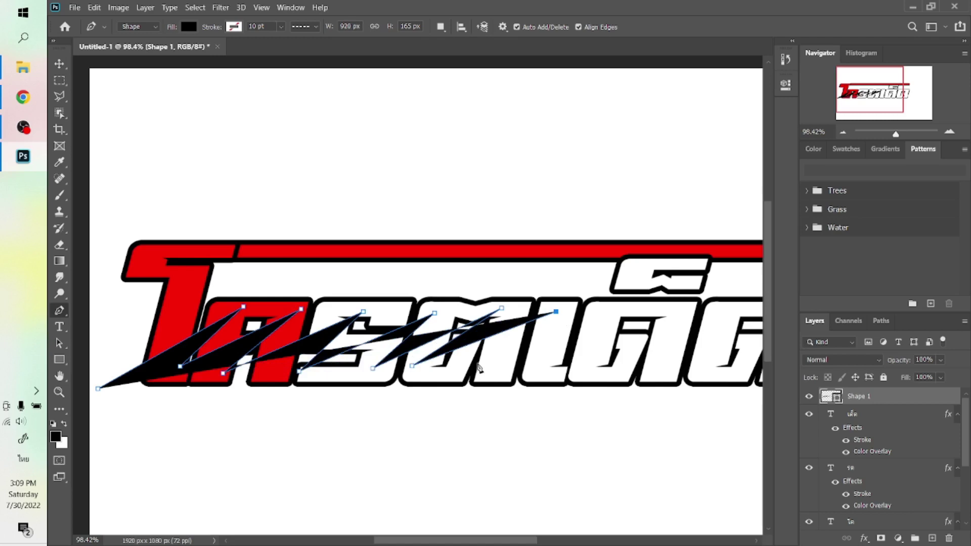
{"action": "left_click", "coordinate": [477, 363]}
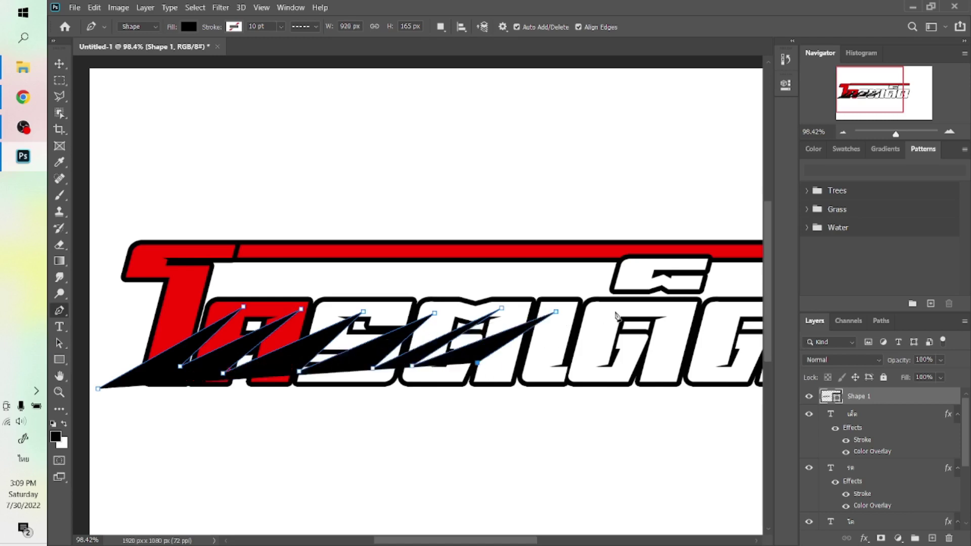
{"action": "left_click", "coordinate": [614, 311]}
{"action": "left_click", "coordinate": [550, 362]}
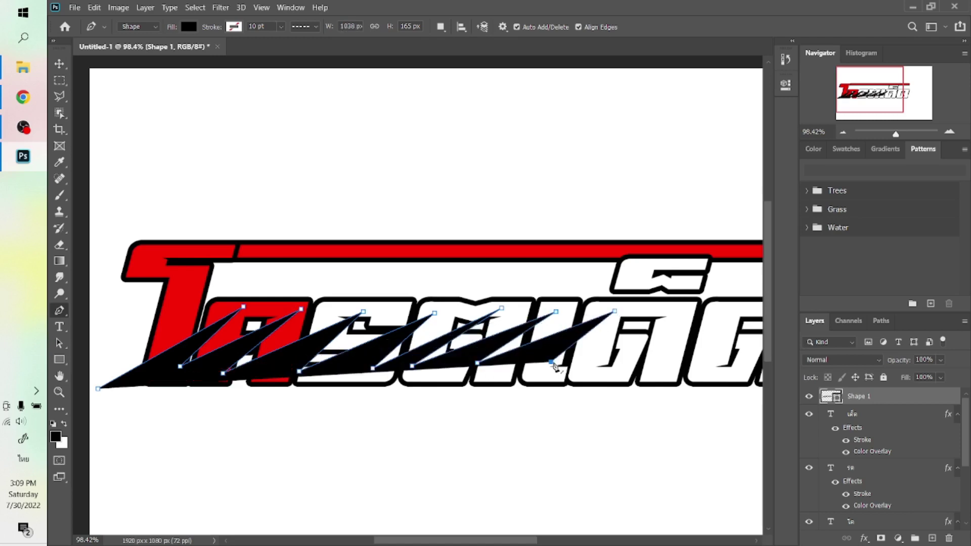
Step: Add further spikes to the right, then extend the shape into a slanted band below the letters
{"action": "scroll", "coordinate": [627, 364], "scroll_direction": "right", "scroll_amount": 5}
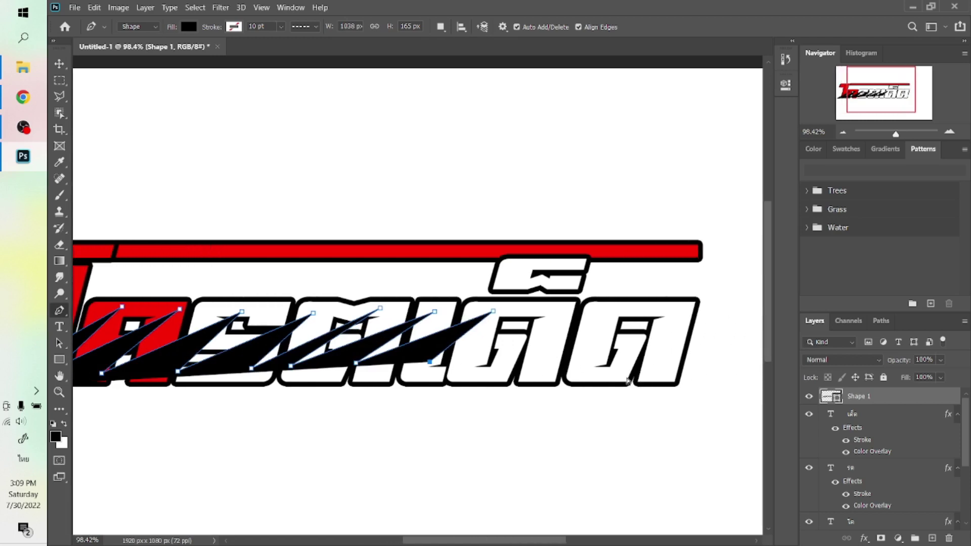
{"action": "scroll", "coordinate": [627, 380], "scroll_direction": "right", "scroll_amount": 1}
{"action": "scroll", "coordinate": [602, 364], "scroll_direction": "right", "scroll_amount": 3}
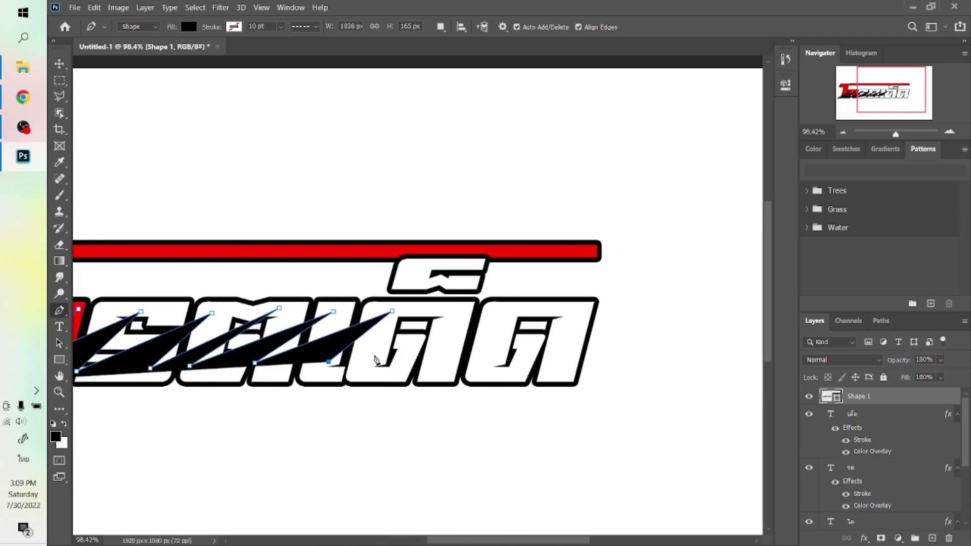
{"action": "left_click", "coordinate": [457, 309]}
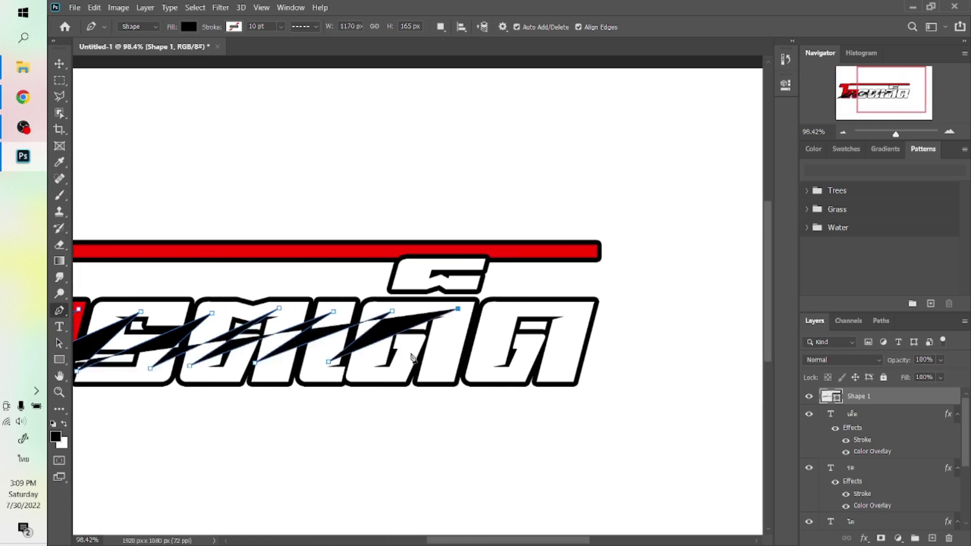
{"action": "left_click", "coordinate": [386, 362]}
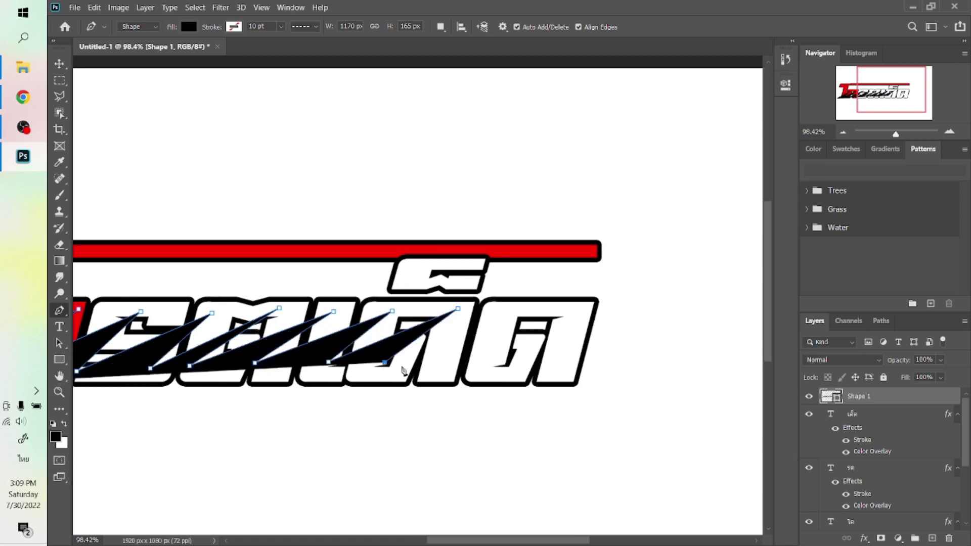
{"action": "left_click", "coordinate": [504, 312]}
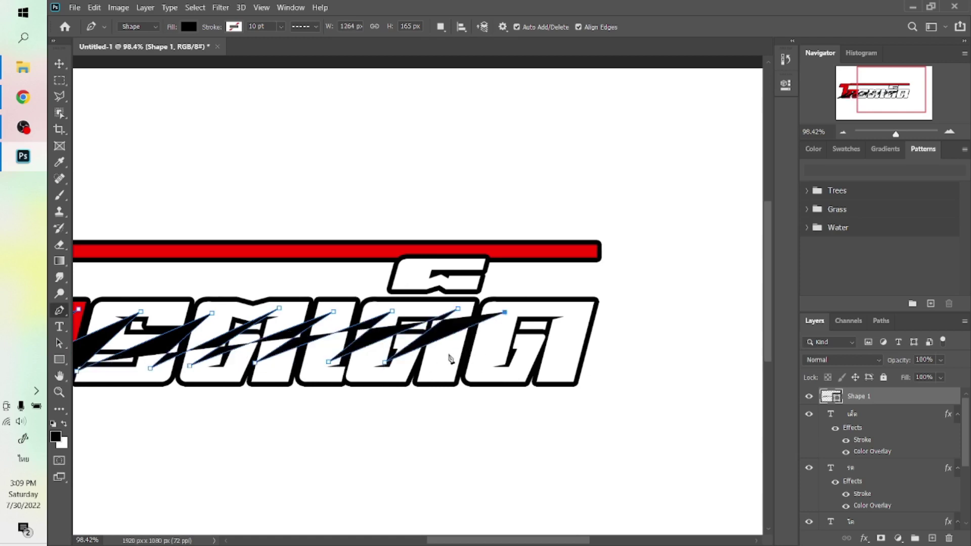
{"action": "left_click", "coordinate": [445, 359]}
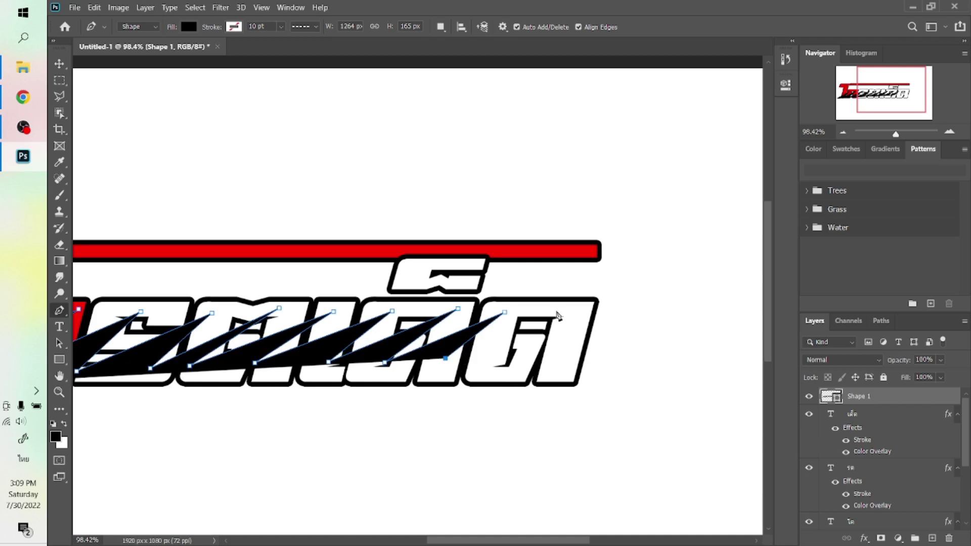
{"action": "left_click", "coordinate": [558, 308]}
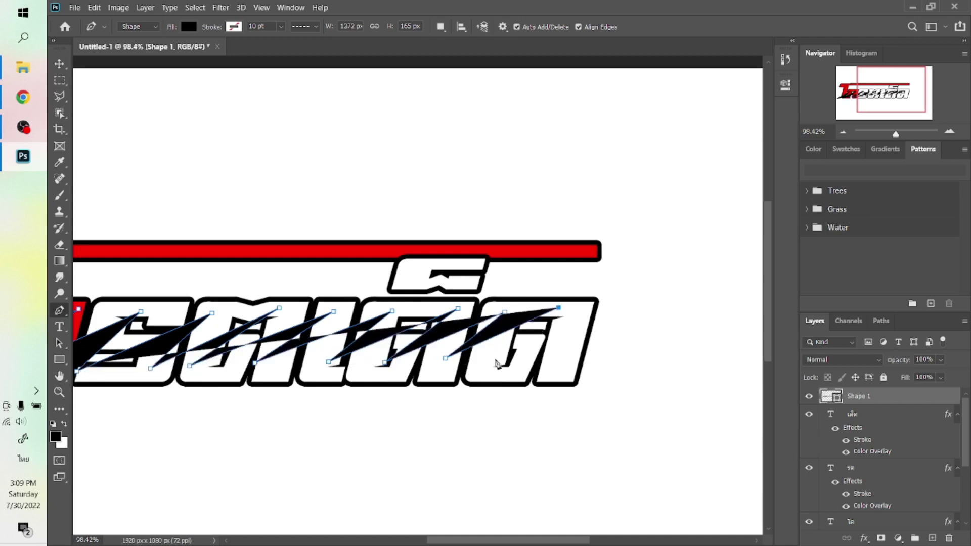
{"action": "left_click", "coordinate": [495, 363]}
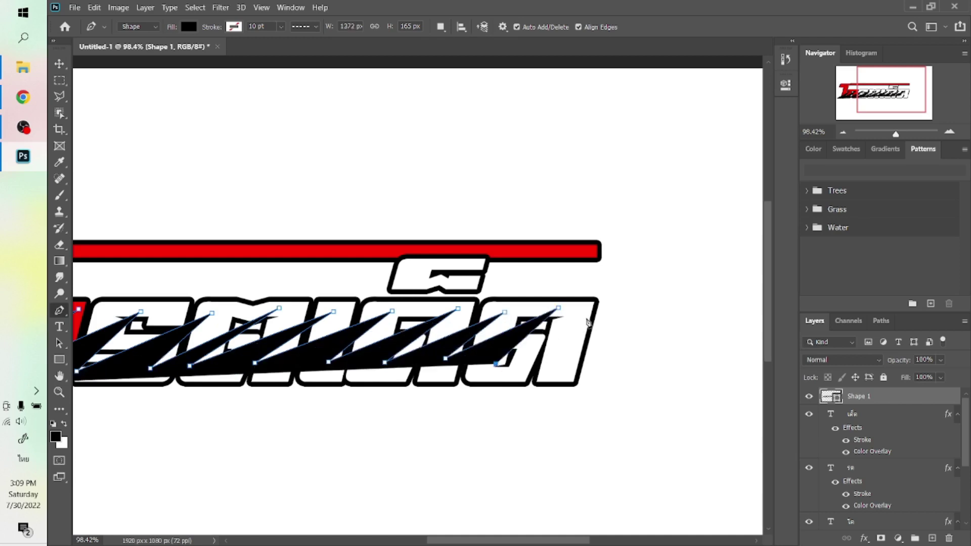
{"action": "left_click", "coordinate": [627, 299]}
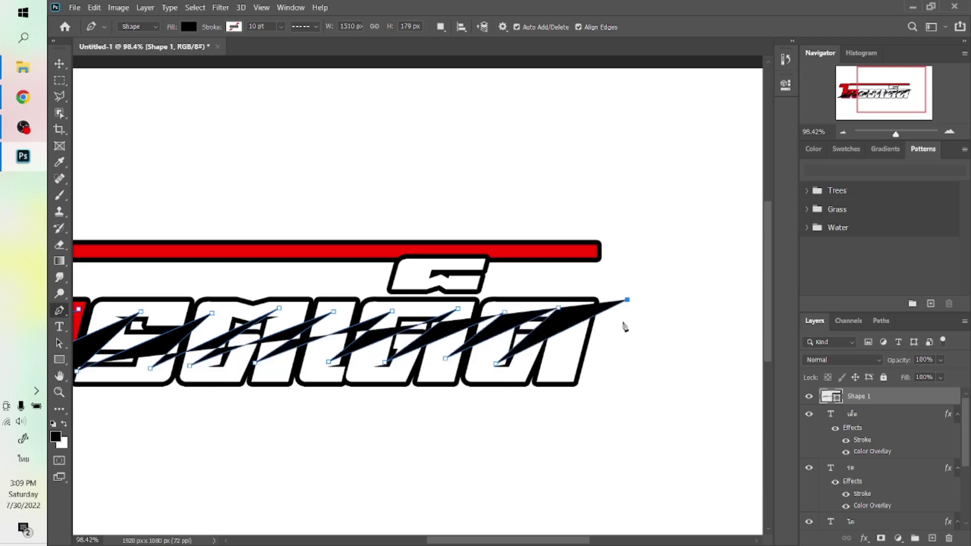
{"action": "left_click", "coordinate": [602, 426]}
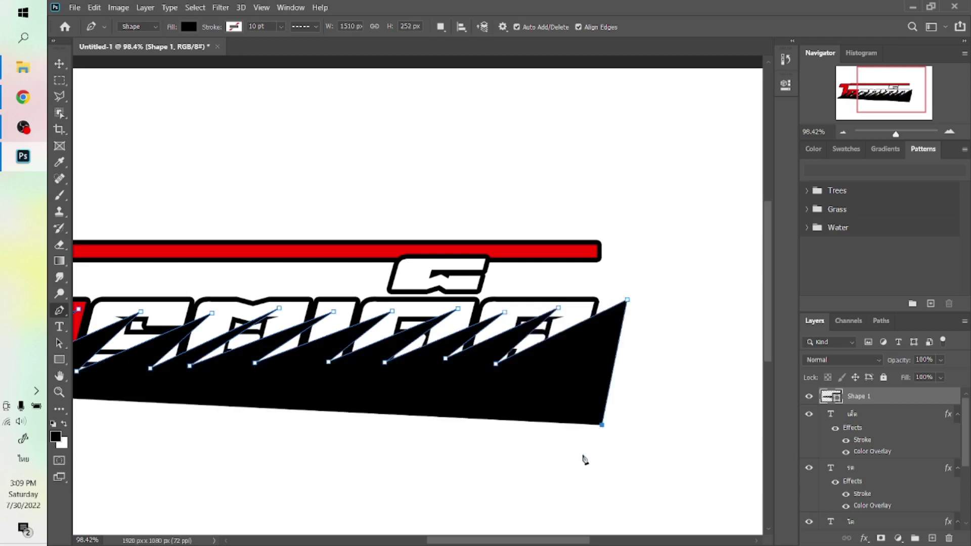
{"action": "scroll", "coordinate": [585, 457], "scroll_direction": "down", "scroll_amount": 3}
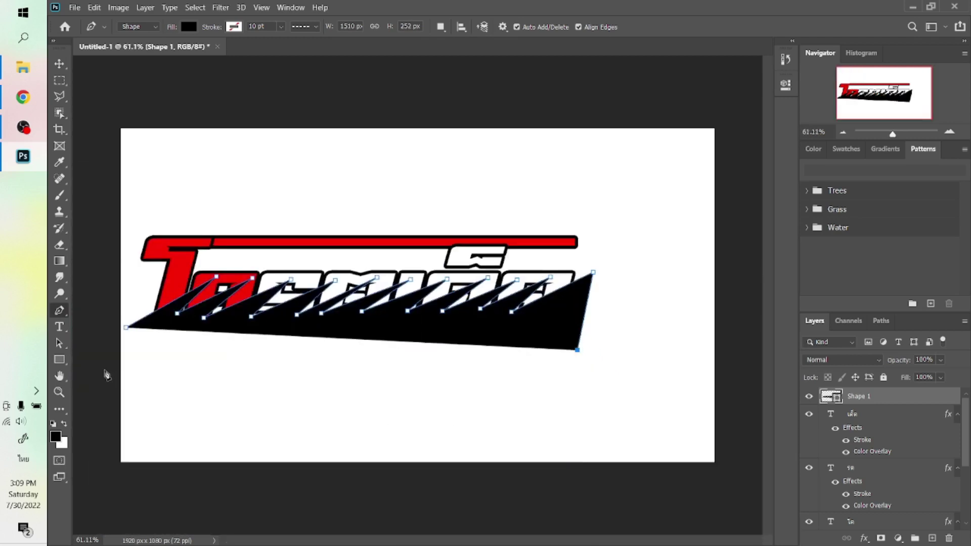
{"action": "left_click", "coordinate": [105, 370]}
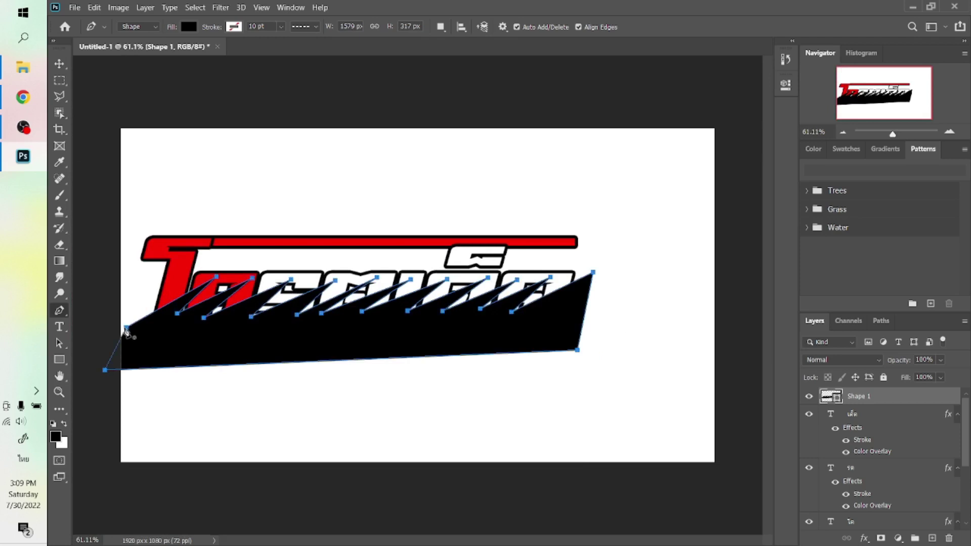
Step: Finish the spiked shape and rasterize the Shape 1 layer
{"action": "key", "text": "Return"}
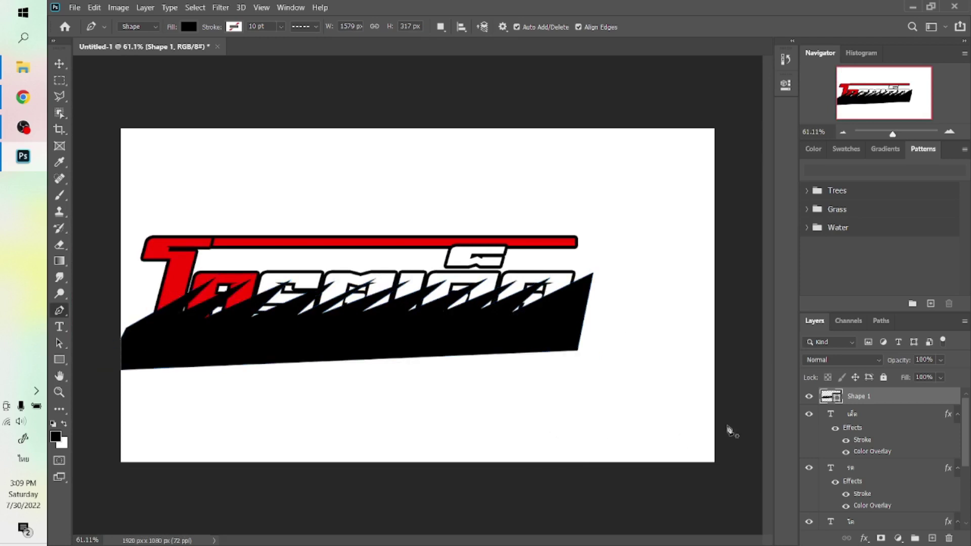
{"action": "right_click", "coordinate": [857, 401]}
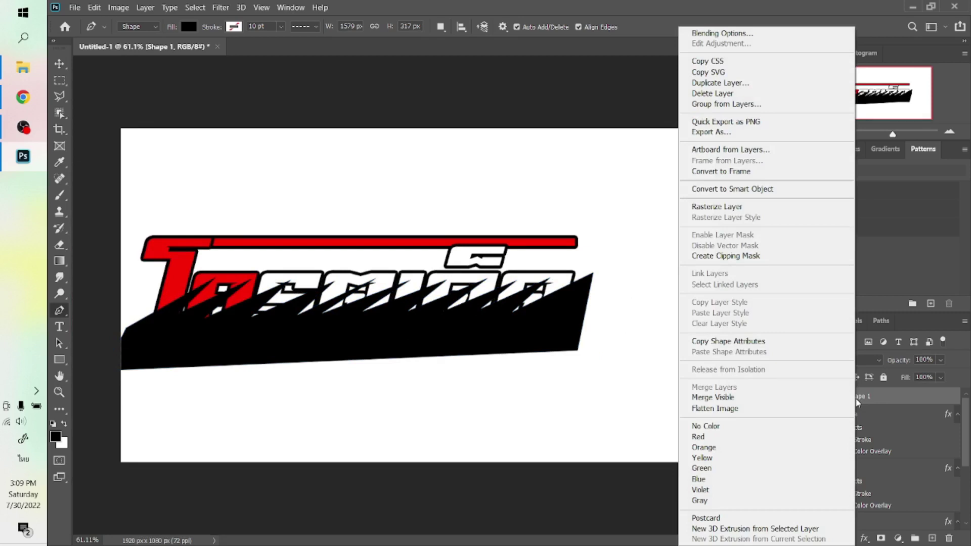
{"action": "left_click", "coordinate": [743, 207]}
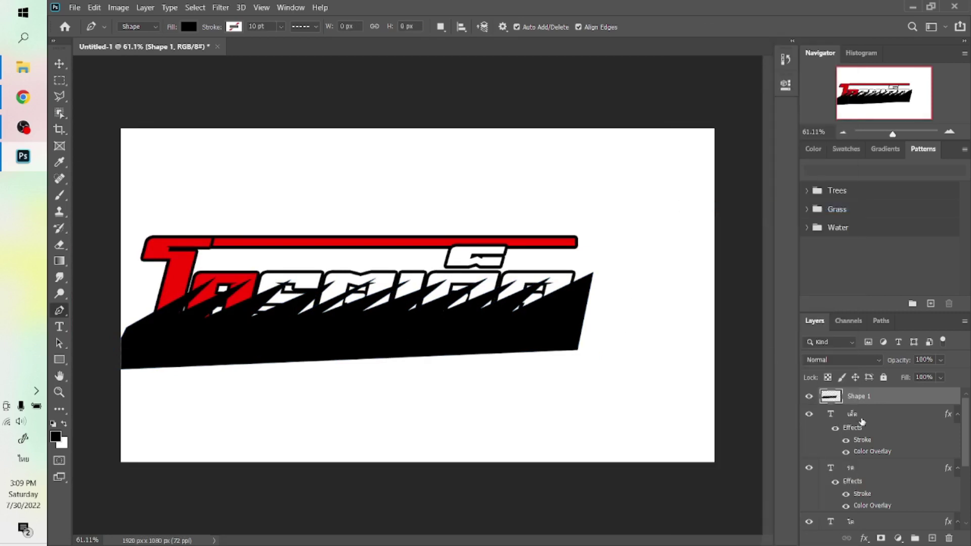
Step: Object-select the letters of the เด็ด text layer
{"action": "left_click", "coordinate": [862, 421]}
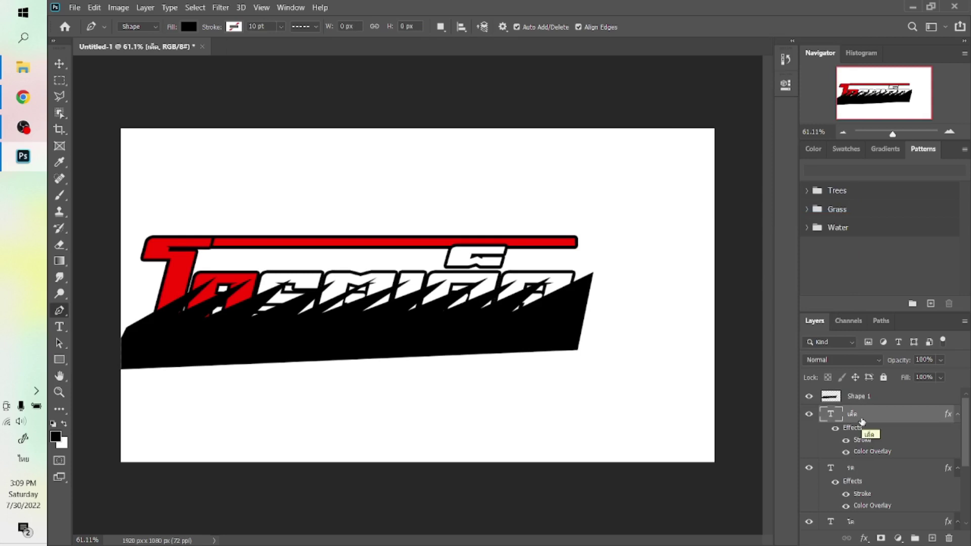
{"action": "key", "text": "w"}
{"action": "left_click_drag", "start_coordinate": [392, 205], "coordinate": [614, 399]}
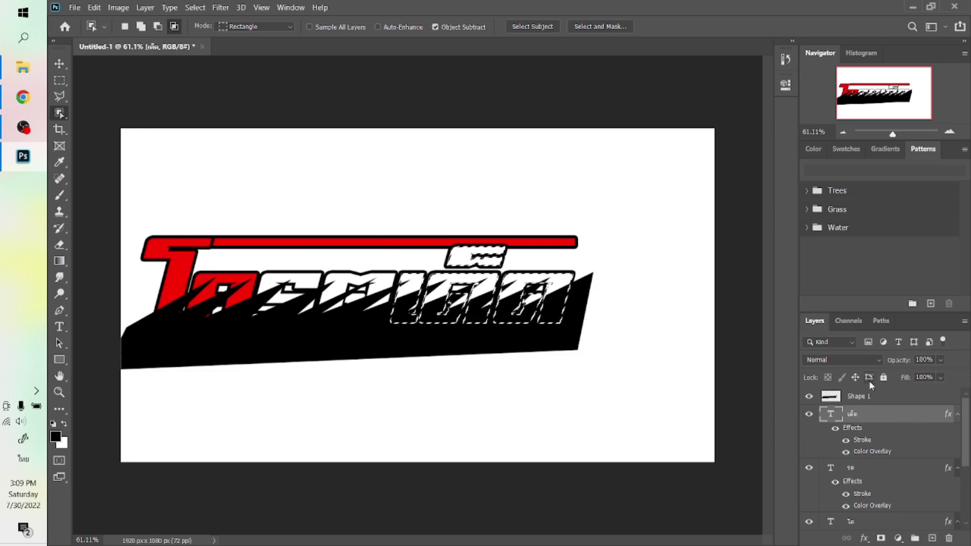
Step: Cut Shape 1's band inside เด็ด to Layer 1 and give it a c6c5c5 grey Color Overlay
{"action": "left_click", "coordinate": [860, 396]}
{"action": "right_click", "coordinate": [522, 309]}
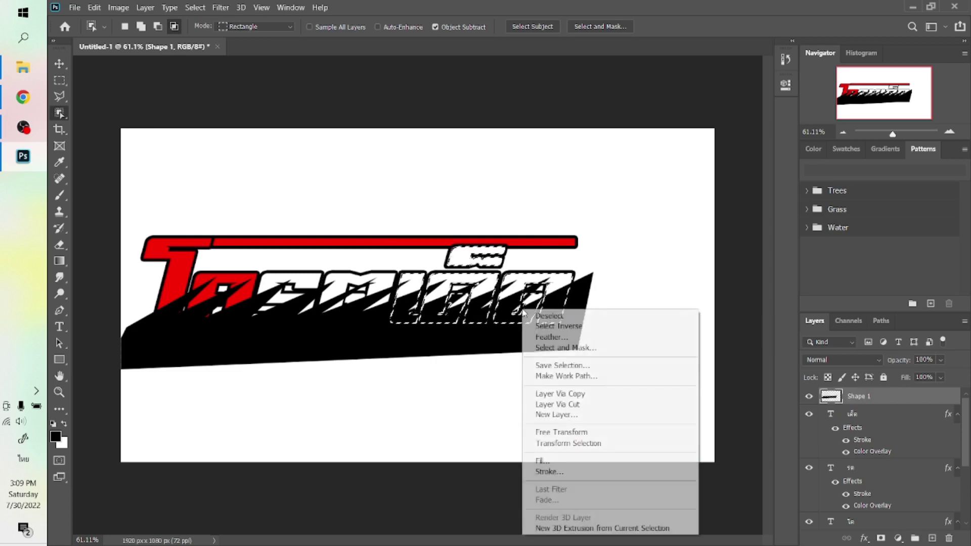
{"action": "left_click", "coordinate": [581, 404]}
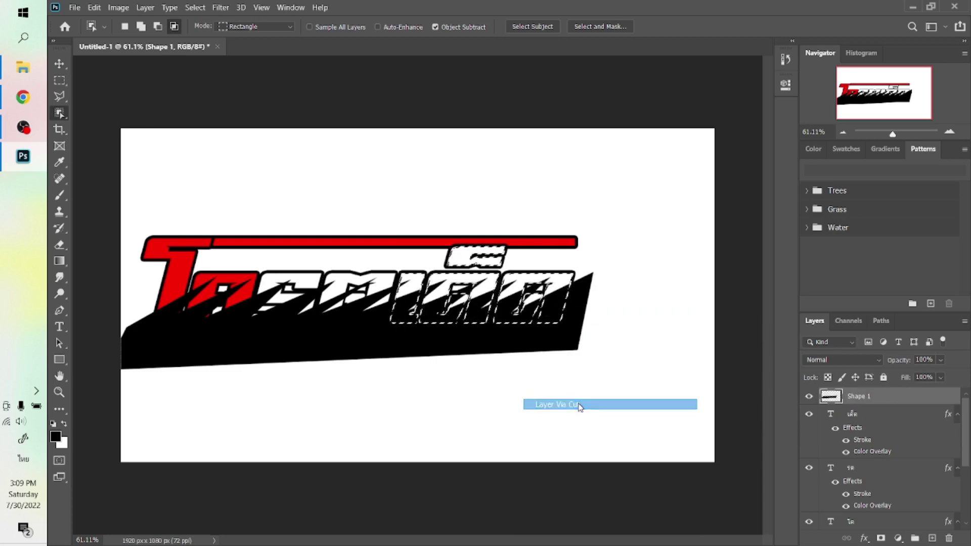
{"action": "left_click", "coordinate": [863, 538]}
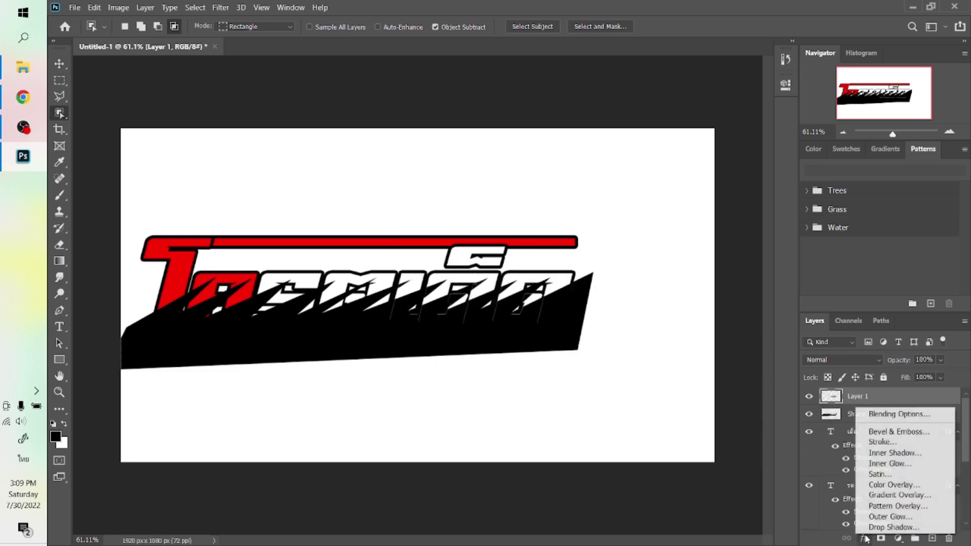
{"action": "left_click", "coordinate": [878, 485]}
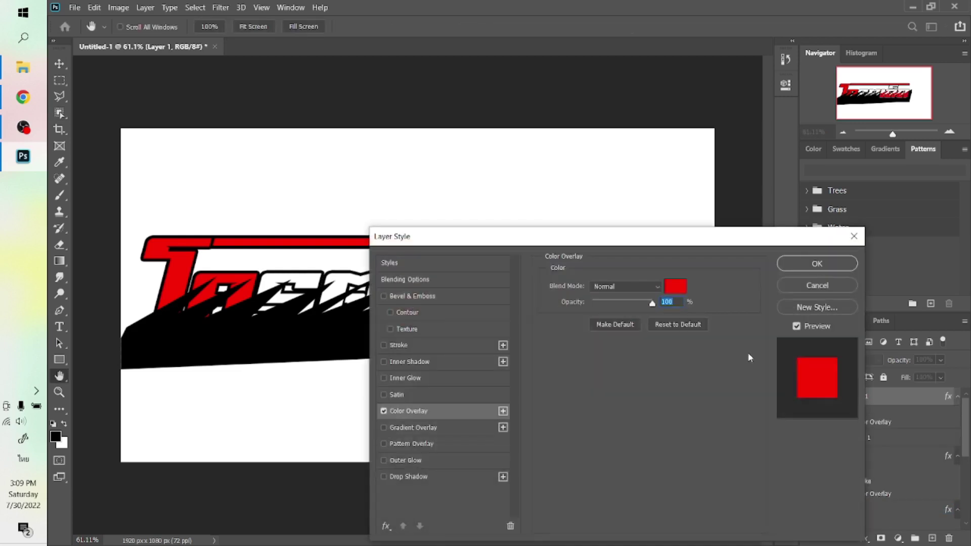
{"action": "mouse_move", "coordinate": [700, 247]}
{"action": "left_mouse_down"}
{"action": "mouse_move", "coordinate": [641, 384]}
{"action": "mouse_move", "coordinate": [648, 365]}
{"action": "left_mouse_up"}
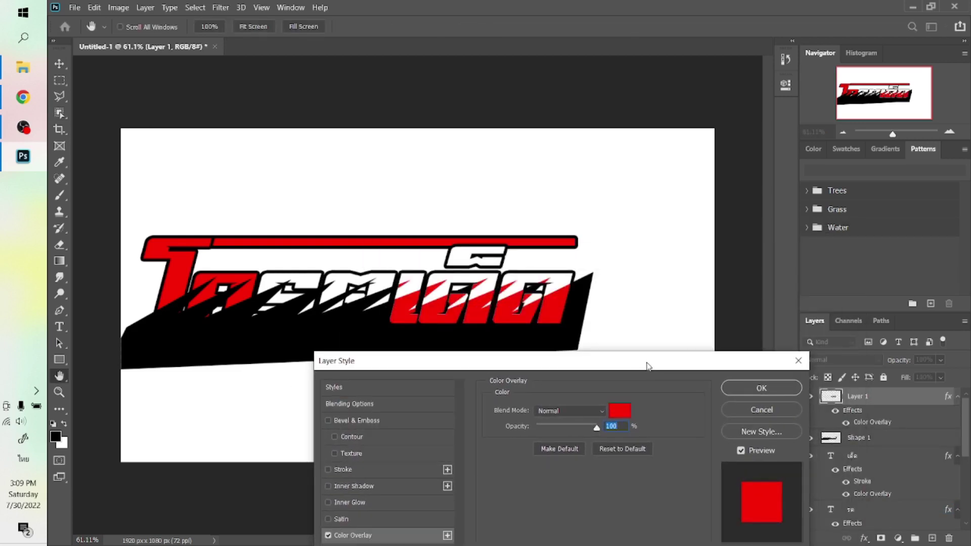
{"action": "left_click", "coordinate": [619, 412]}
{"action": "left_click", "coordinate": [539, 362]}
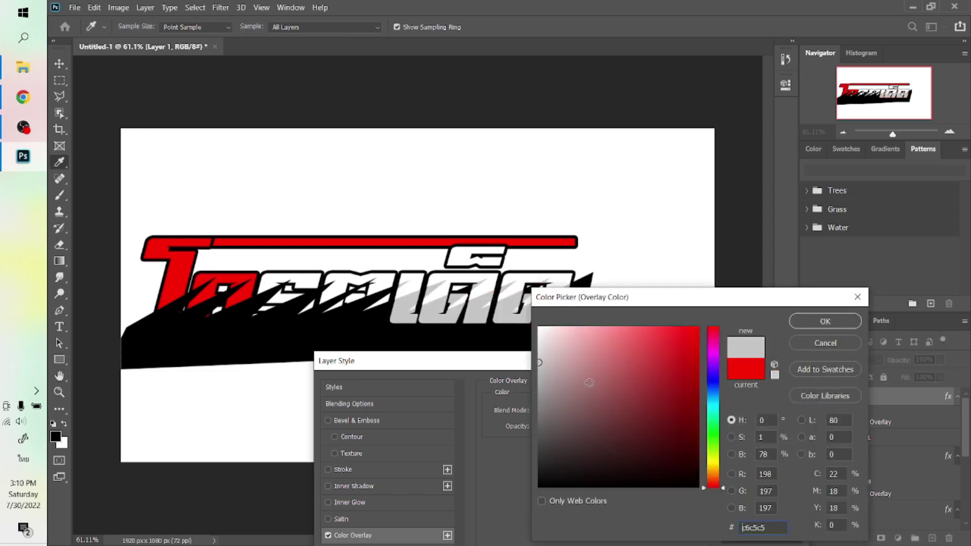
{"action": "key", "text": "Return"}
{"action": "key", "text": "Return"}
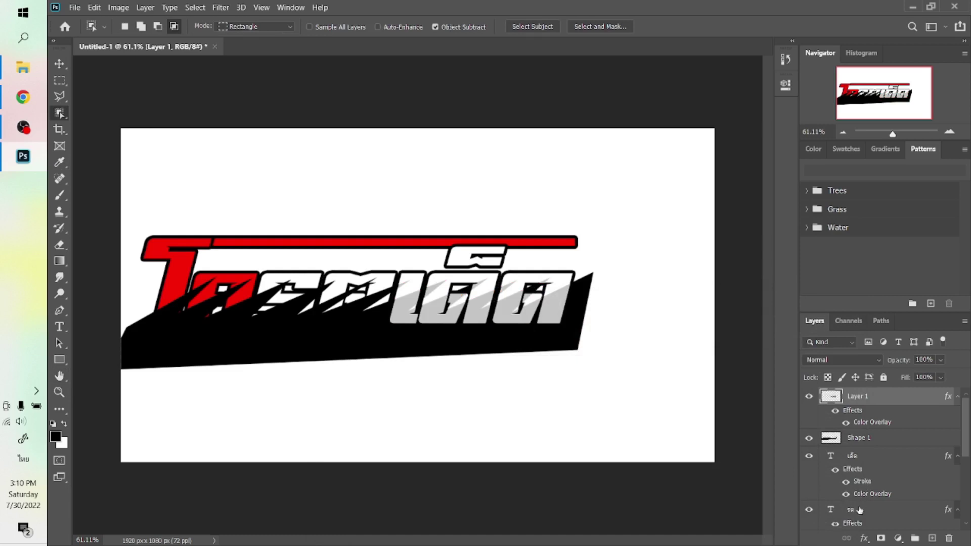
Step: Cut Shape 1's band inside รถ to Layer 2 and give it the same grey Color Overlay
{"action": "left_click", "coordinate": [859, 510]}
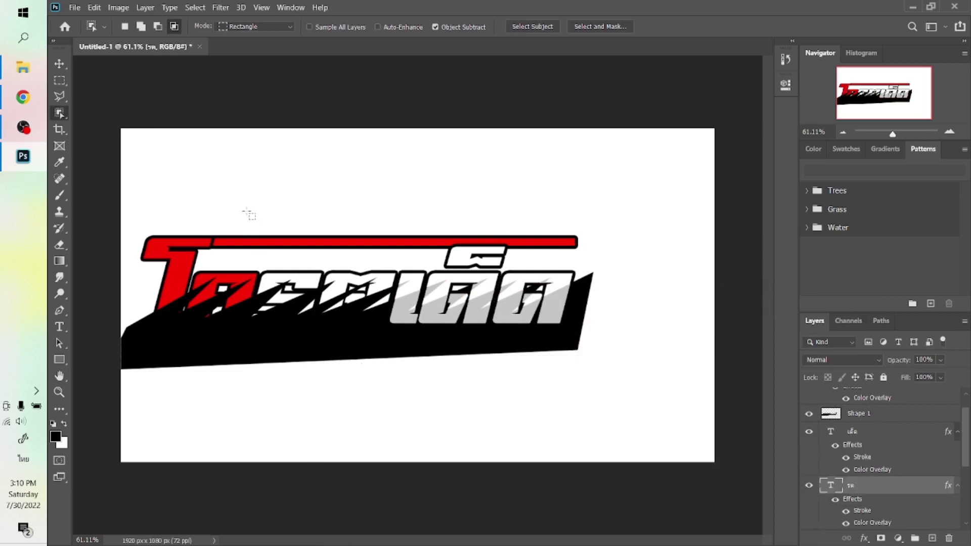
{"action": "mouse_move", "coordinate": [247, 211]}
{"action": "left_mouse_down"}
{"action": "mouse_move", "coordinate": [354, 393]}
{"action": "mouse_move", "coordinate": [405, 363]}
{"action": "left_mouse_up"}
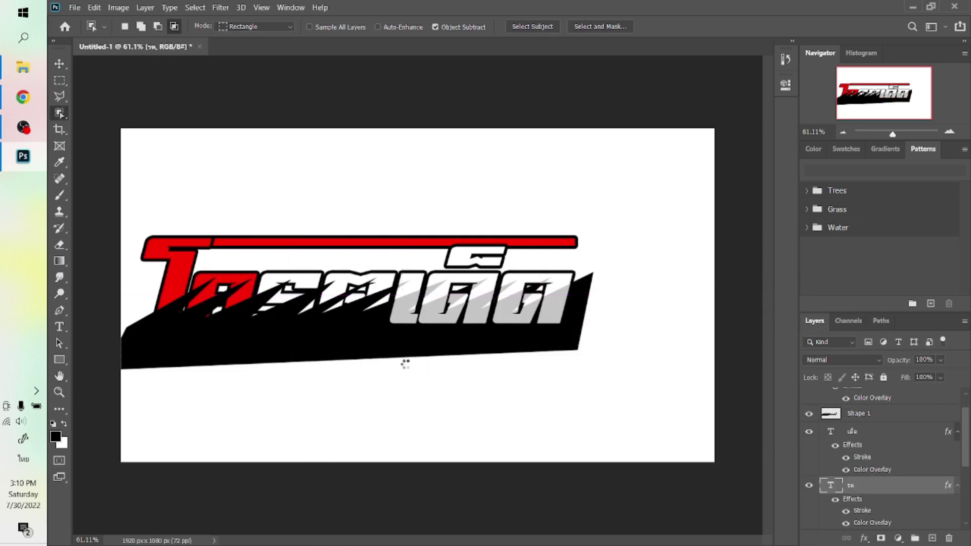
{"action": "left_click", "coordinate": [860, 414]}
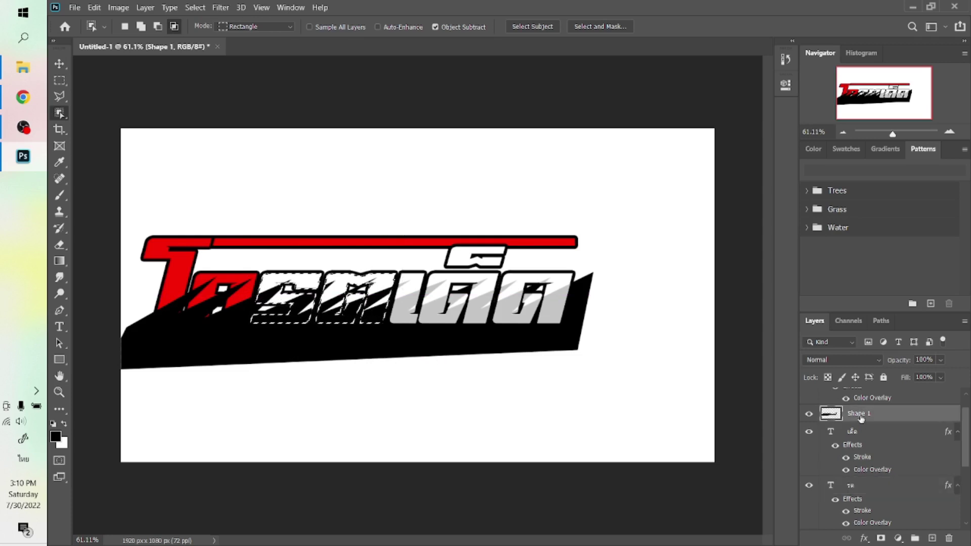
{"action": "right_click", "coordinate": [368, 312]}
{"action": "left_click", "coordinate": [402, 406]}
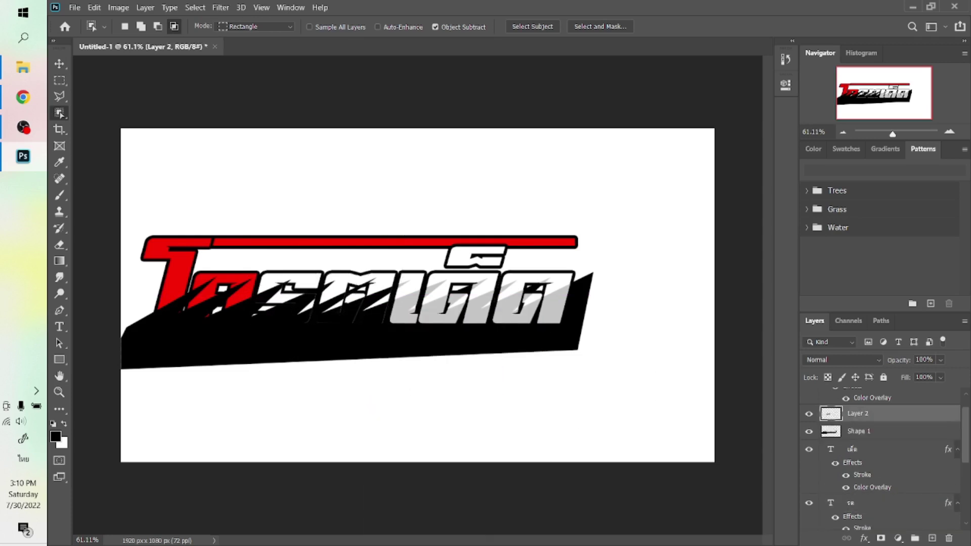
{"action": "left_click", "coordinate": [865, 540]}
{"action": "left_click", "coordinate": [879, 488]}
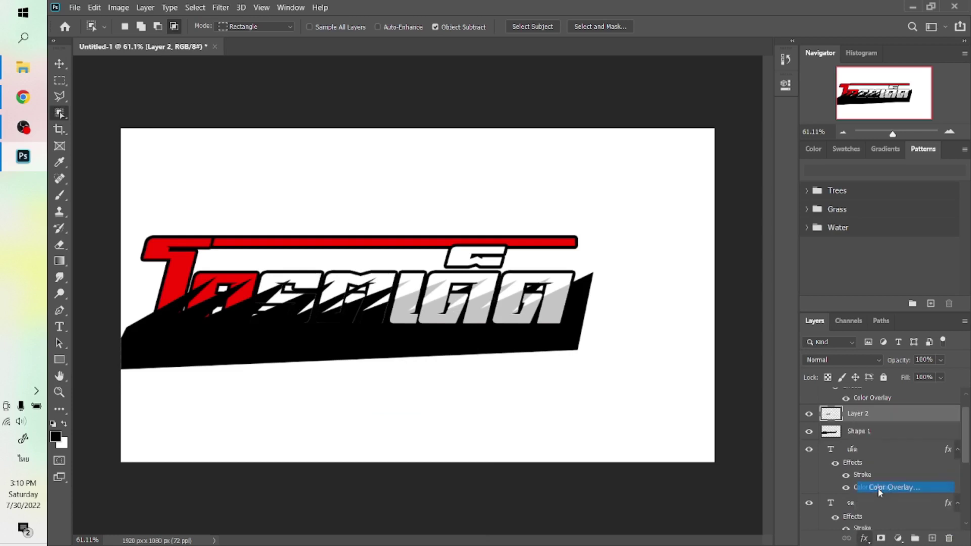
{"action": "key", "text": "Return"}
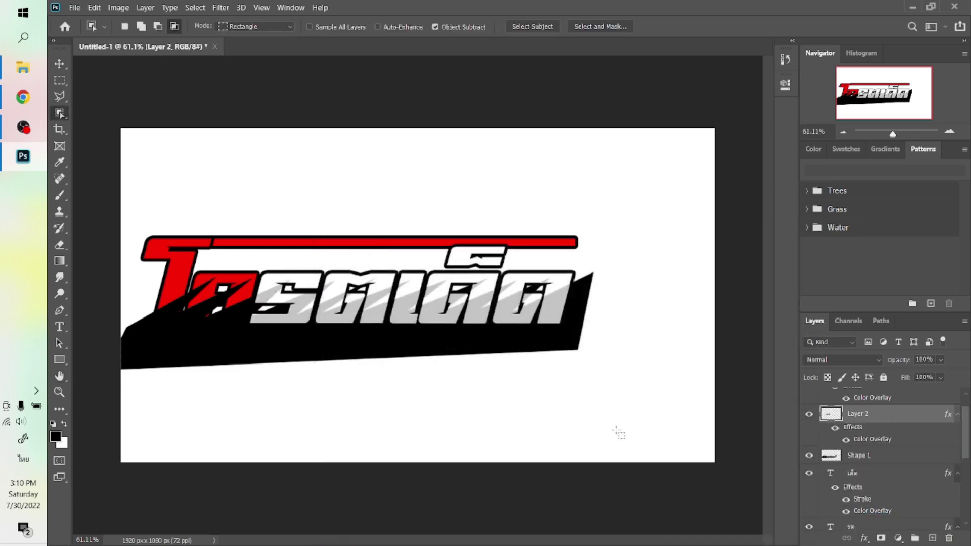
{"action": "scroll", "coordinate": [876, 511], "scroll_direction": "down", "scroll_amount": 3}
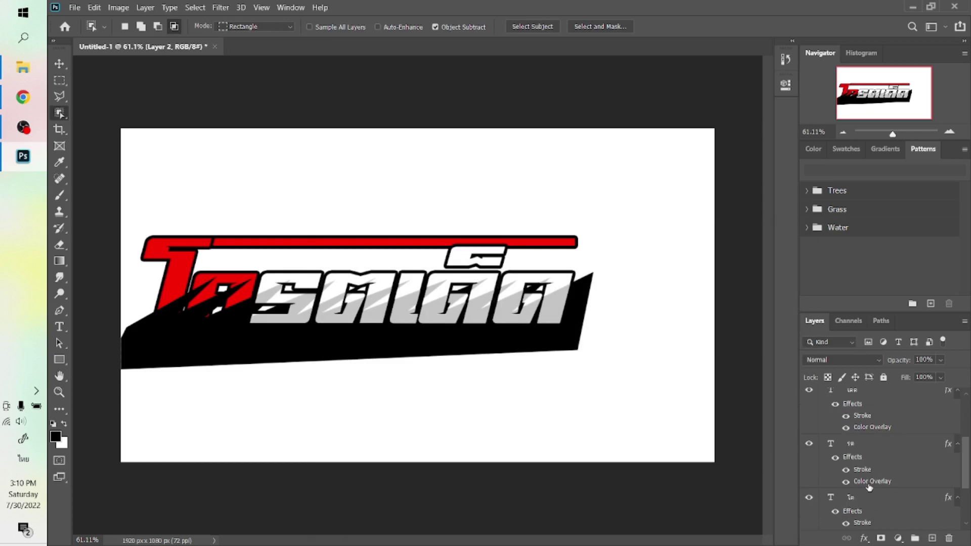
{"action": "left_click", "coordinate": [867, 498]}
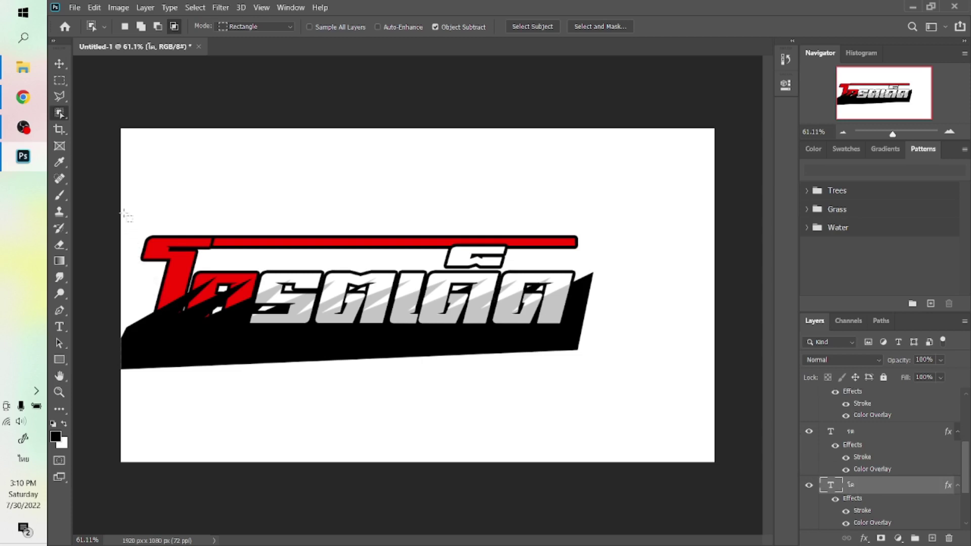
Step: Cut Shape 1's stripes inside โล to Layer 3 and give it a dark red b00101 Color Overlay
{"action": "left_click_drag", "start_coordinate": [125, 215], "coordinate": [283, 360]}
{"action": "scroll", "coordinate": [858, 463], "scroll_direction": "up", "scroll_amount": 2}
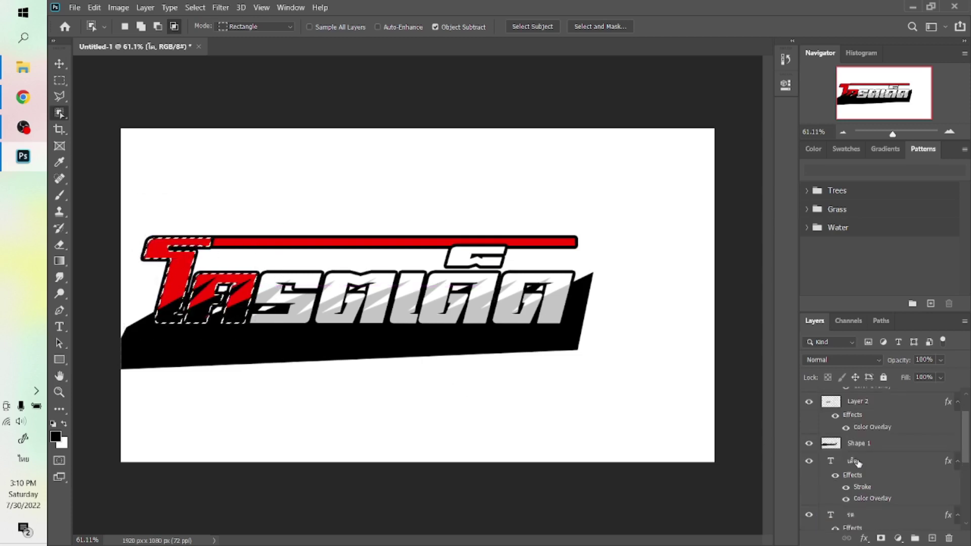
{"action": "left_click", "coordinate": [859, 443]}
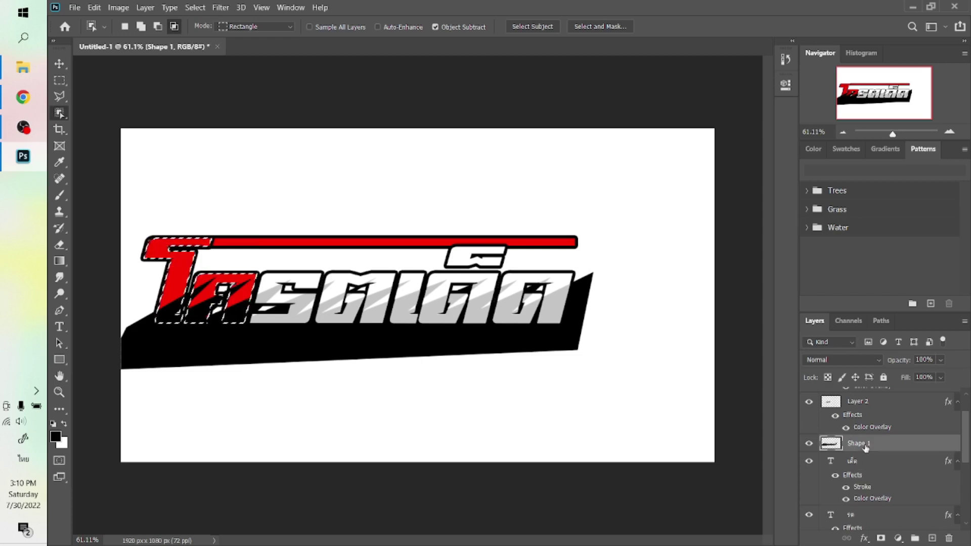
{"action": "right_click", "coordinate": [187, 305]}
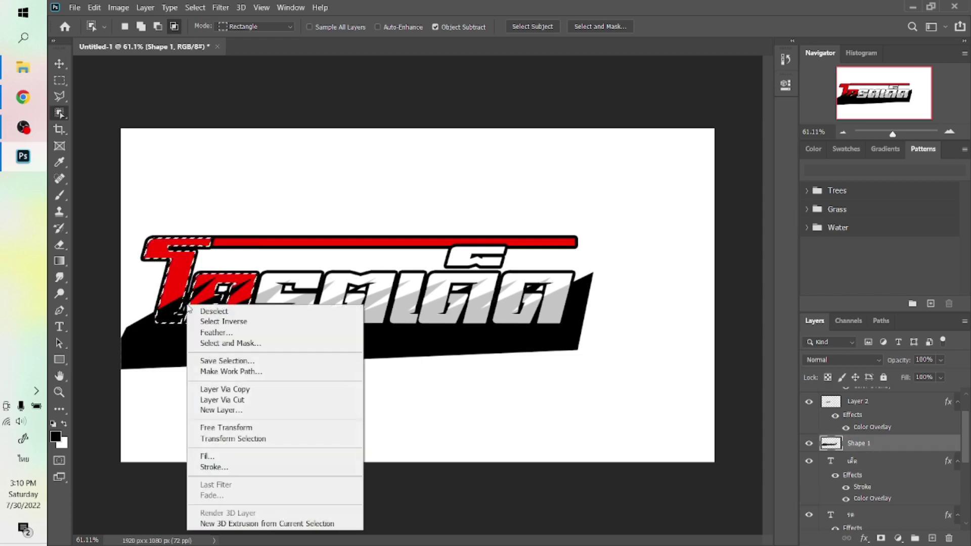
{"action": "left_click", "coordinate": [233, 402]}
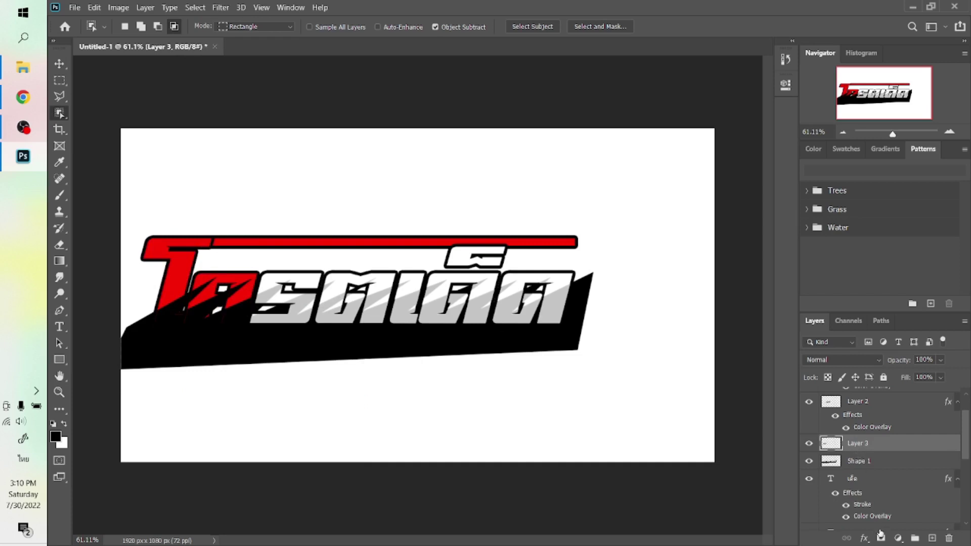
{"action": "left_click", "coordinate": [866, 539]}
{"action": "left_click", "coordinate": [884, 492]}
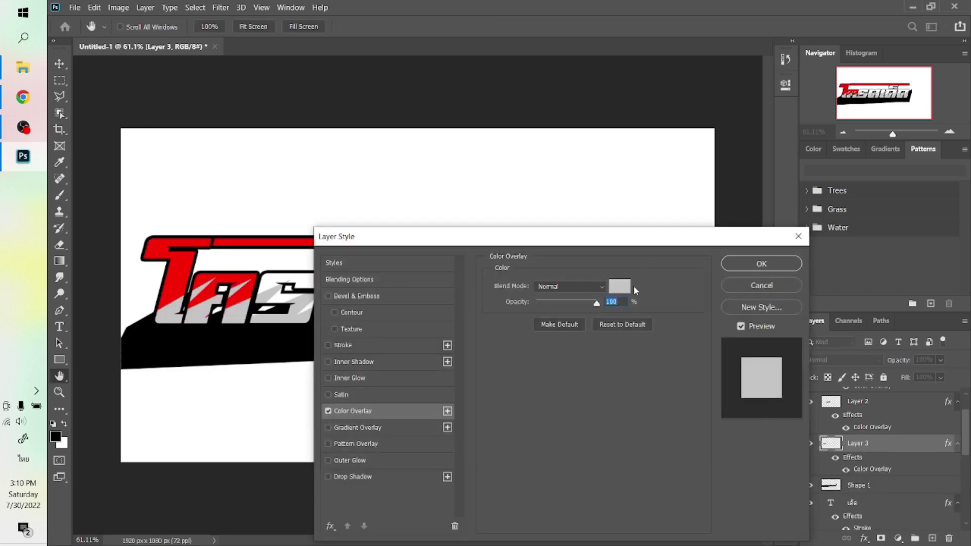
{"action": "left_click", "coordinate": [621, 286]}
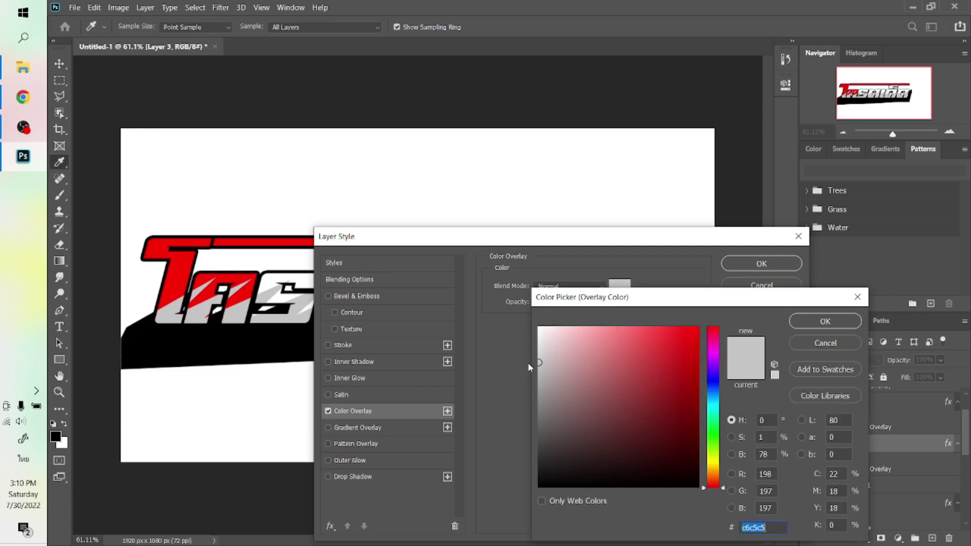
{"action": "left_click", "coordinate": [182, 263]}
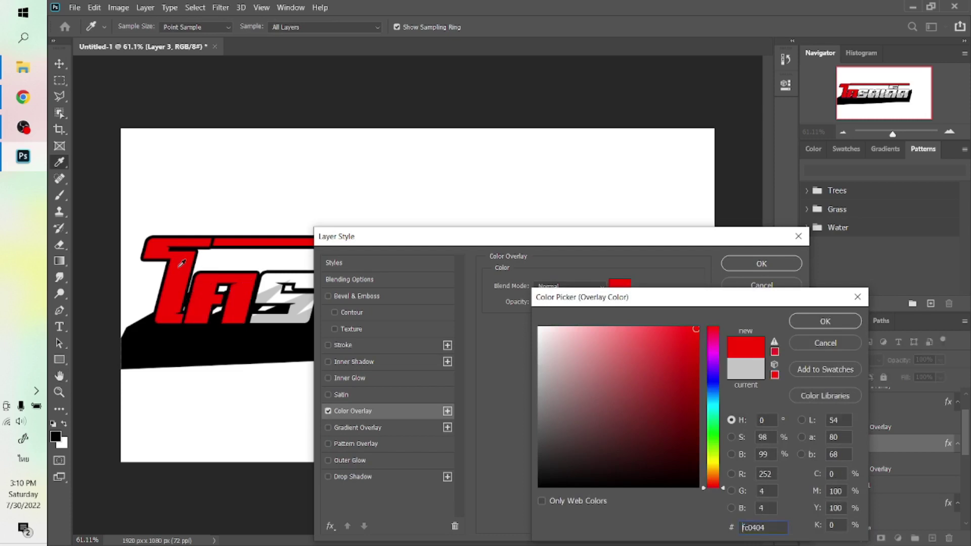
{"action": "left_click", "coordinate": [698, 401]}
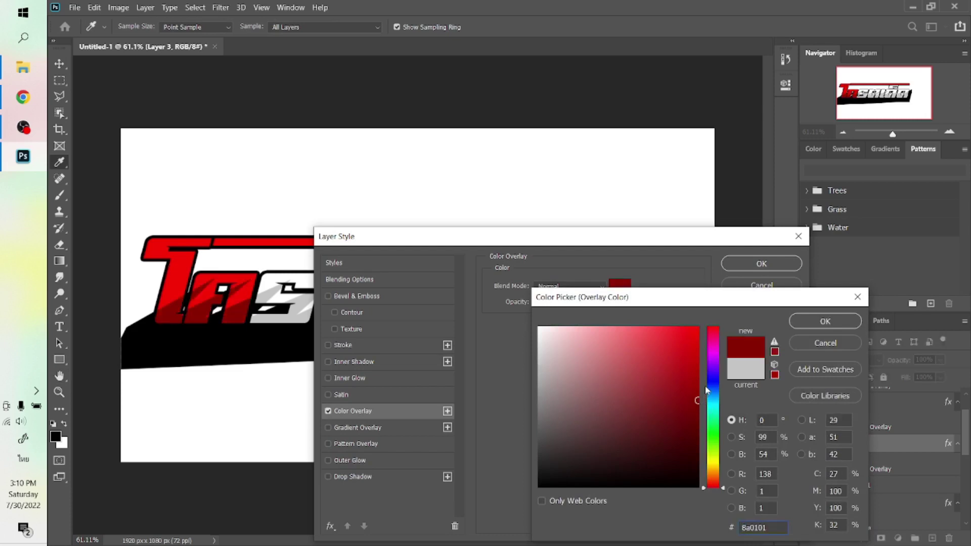
{"action": "left_click", "coordinate": [697, 377]}
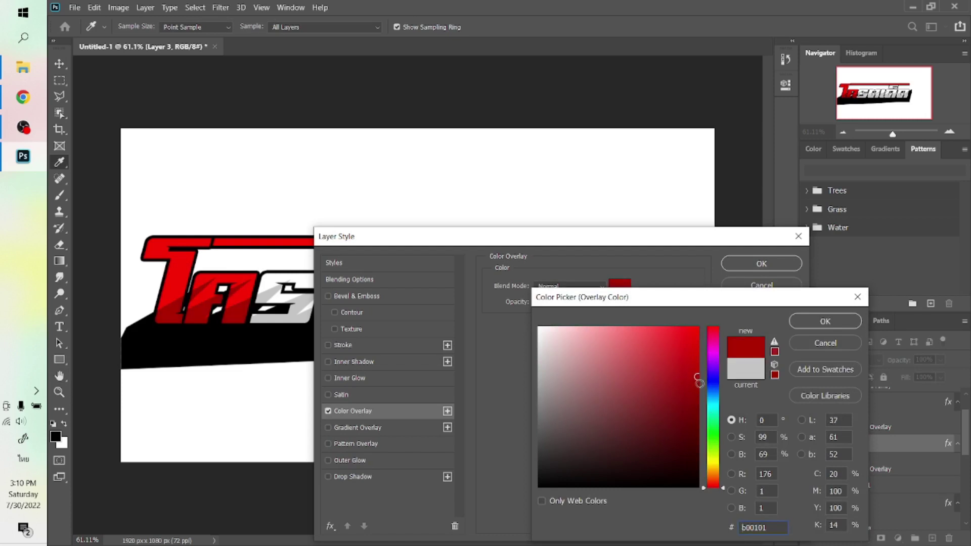
{"action": "key", "text": "Return"}
{"action": "key", "text": "Return"}
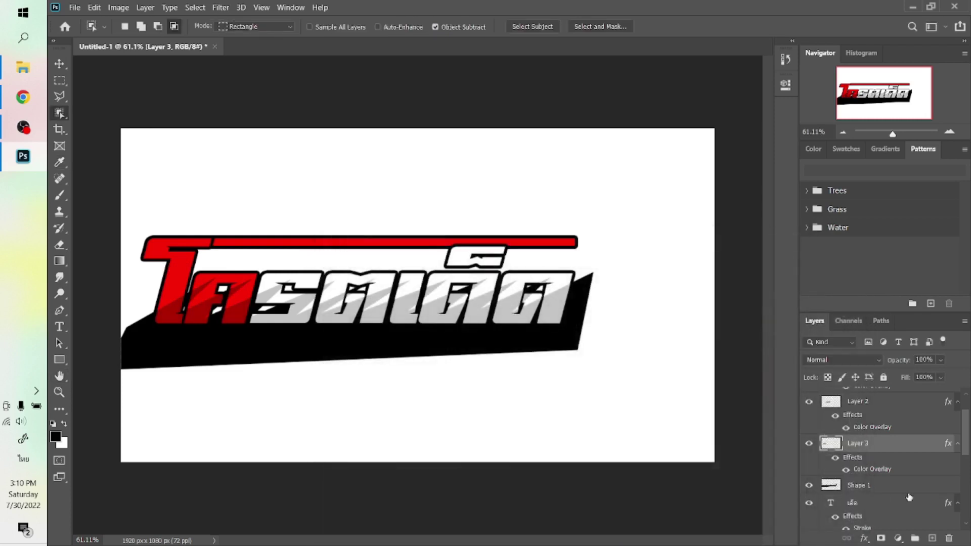
Step: Select all logo layers from Rectangle 1 upward and group them into Group 1
{"action": "left_click", "coordinate": [890, 485]}
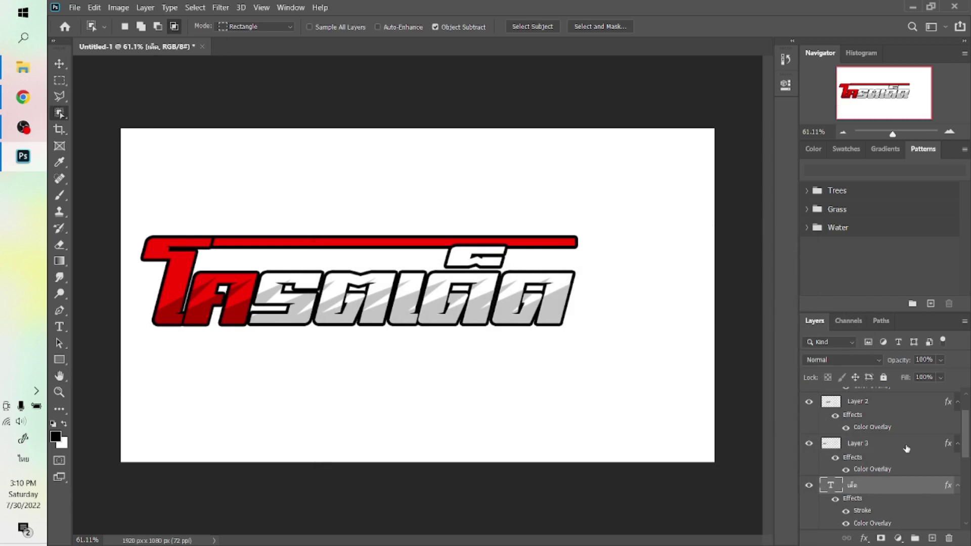
{"action": "scroll", "coordinate": [903, 478], "scroll_direction": "down", "scroll_amount": 2}
{"action": "scroll", "coordinate": [895, 478], "scroll_direction": "down", "scroll_amount": 1}
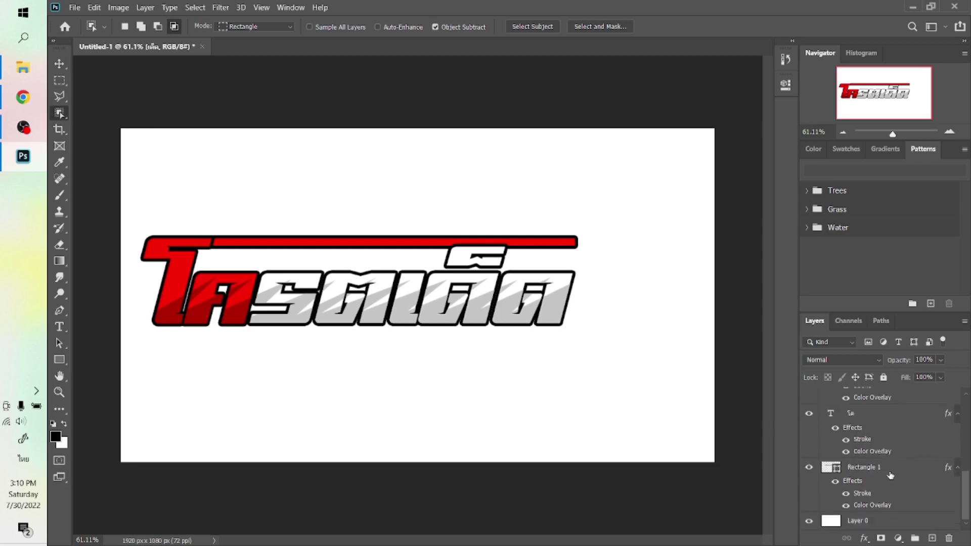
{"action": "left_click", "coordinate": [886, 476]}
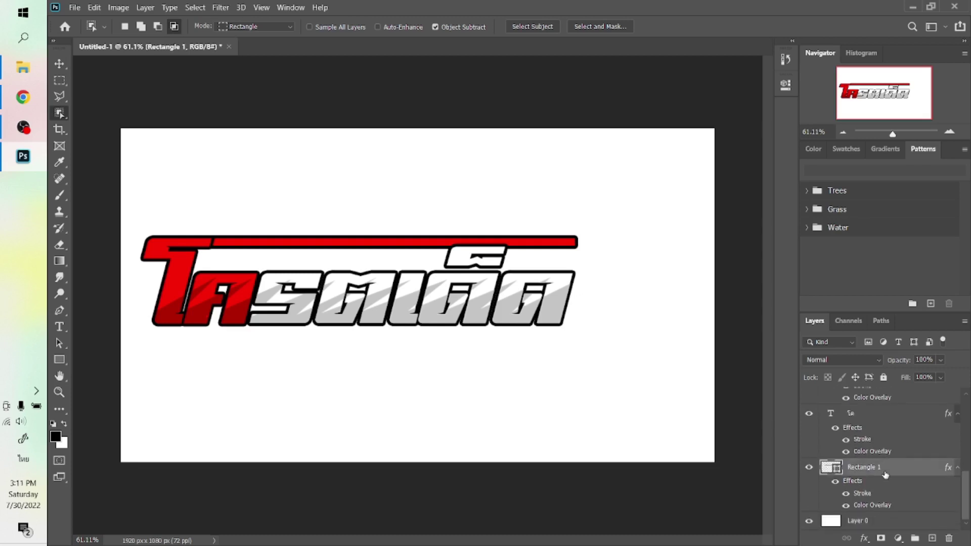
{"action": "scroll", "coordinate": [884, 470], "scroll_direction": "up", "scroll_amount": 2}
{"action": "scroll", "coordinate": [881, 430], "scroll_direction": "up", "scroll_amount": 1}
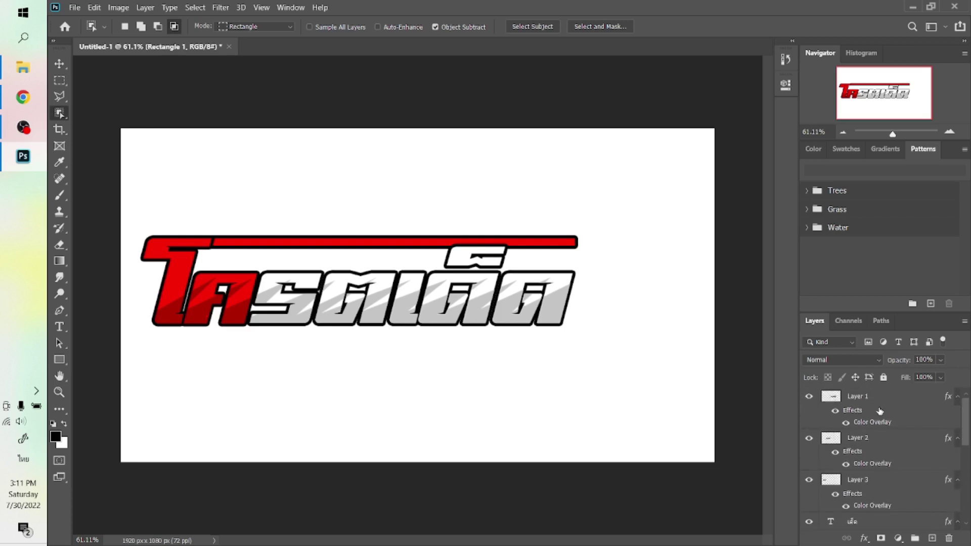
{"action": "left_click", "coordinate": [878, 403], "text": "shift"}
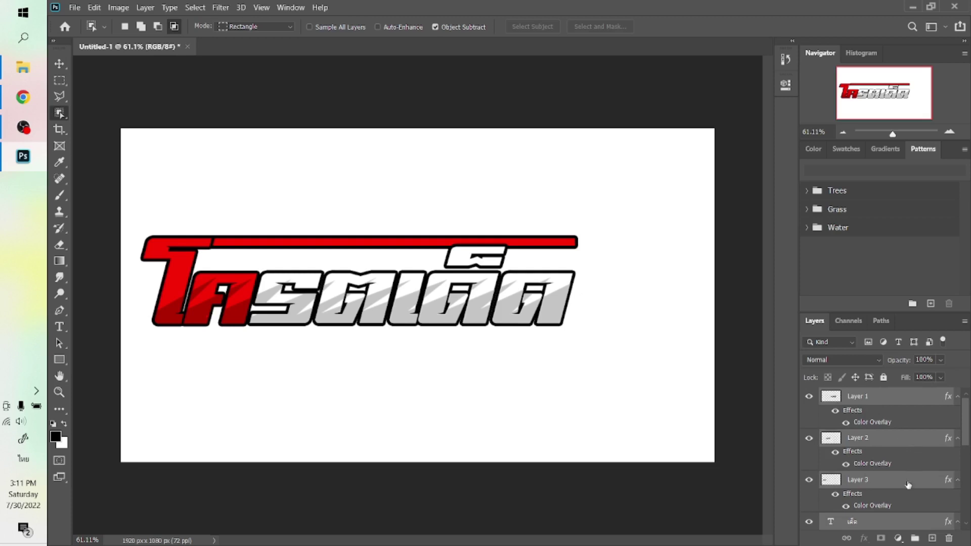
{"action": "left_click", "coordinate": [914, 538]}
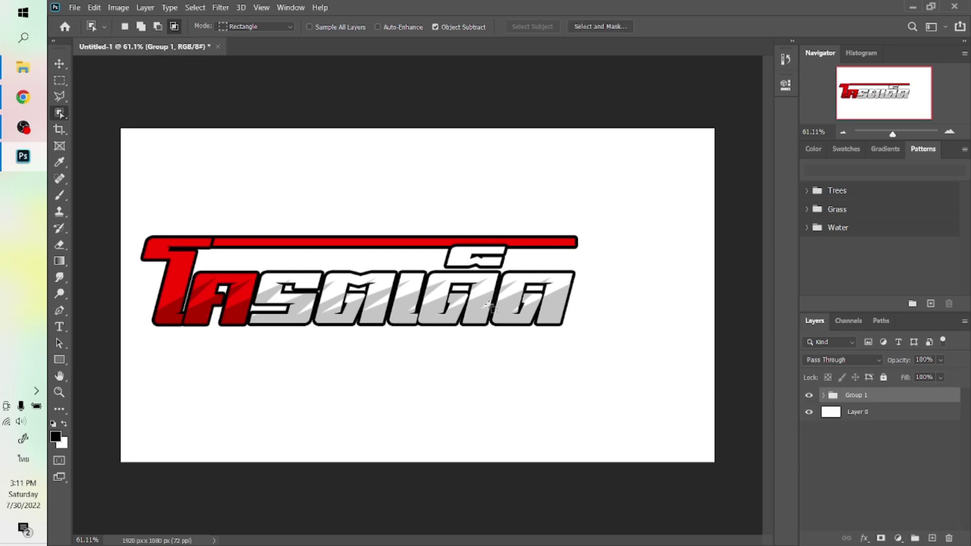
Step: Scale Group 1 up to about 116.5% with a free transform
{"action": "key", "text": "v"}
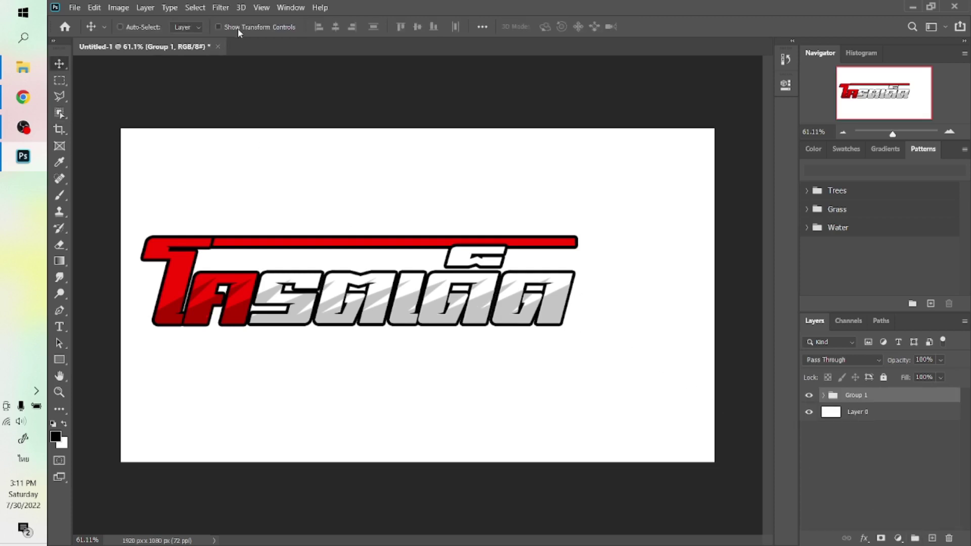
{"action": "left_click", "coordinate": [238, 28]}
{"action": "left_click", "coordinate": [576, 236]}
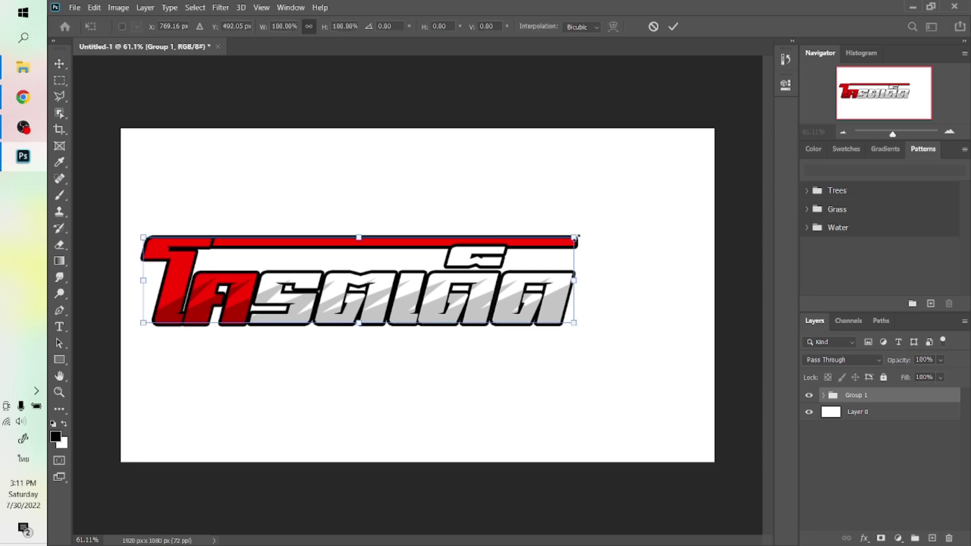
{"action": "left_click_drag", "start_coordinate": [577, 240], "coordinate": [667, 219]}
{"action": "key", "text": "Return"}
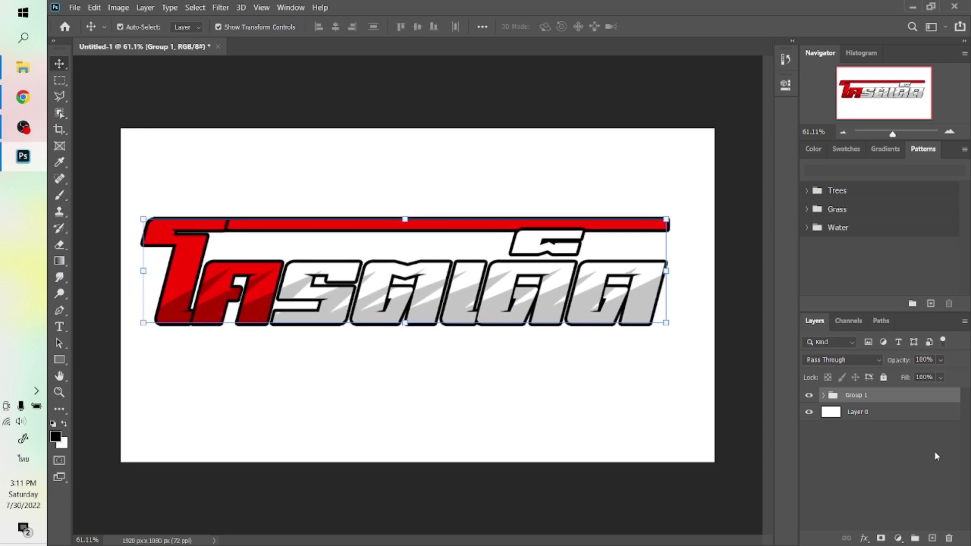
Step: Duplicate Group 1, place the copy beneath it, and nudge it three steps down and three right
{"action": "key", "text": "ctrl+j"}
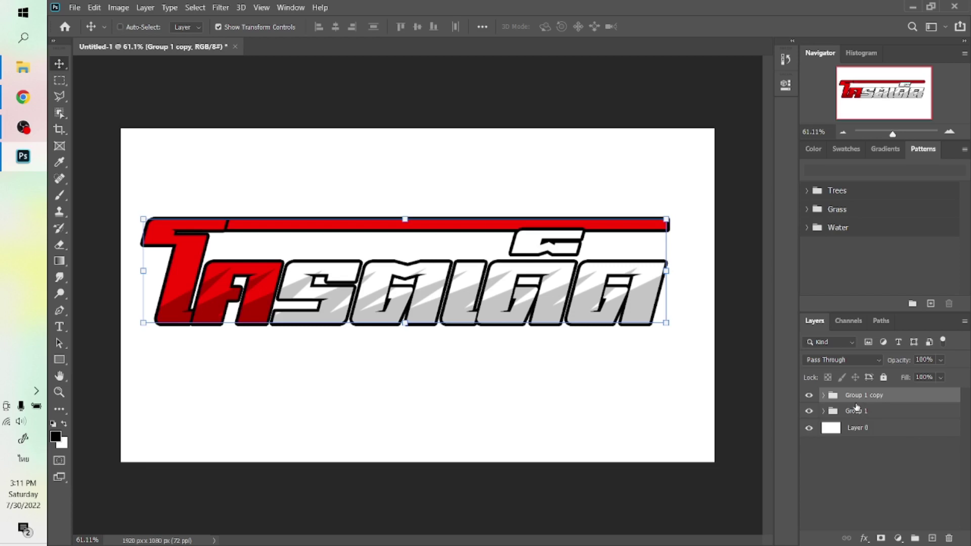
{"action": "left_click_drag", "start_coordinate": [858, 399], "coordinate": [866, 427]}
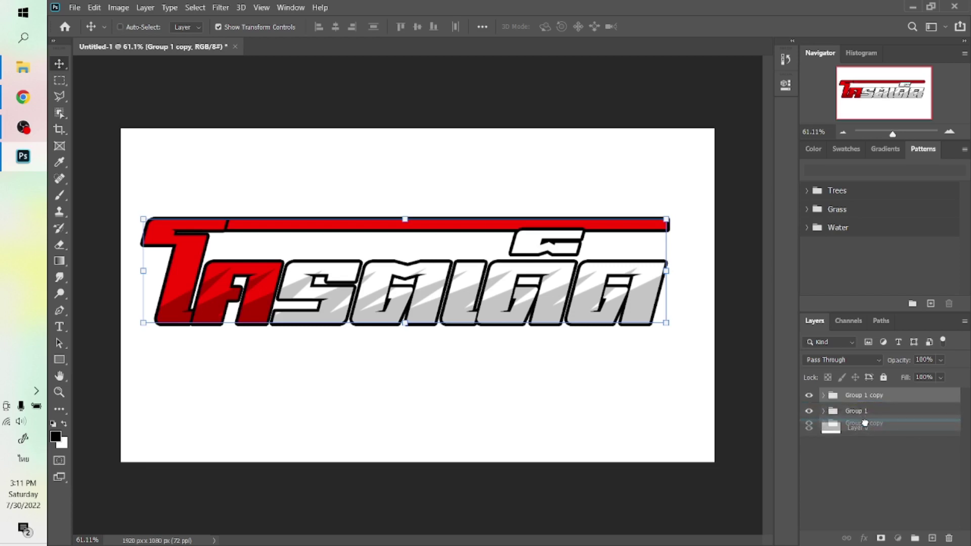
{"action": "key", "text": "Down"}
{"action": "key", "text": "Down"}
{"action": "key", "text": "Down"}
{"action": "key", "text": "Down"}
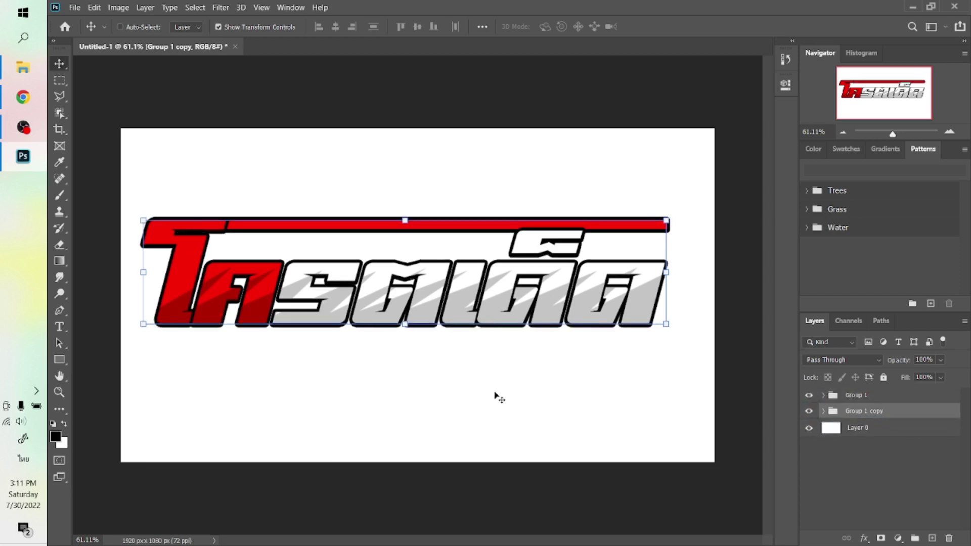
{"action": "key", "text": "Down"}
{"action": "key", "text": "Down"}
{"action": "key", "text": "Down"}
{"action": "key", "text": "Down"}
{"action": "key", "text": "Down"}
{"action": "key", "text": "Down"}
{"action": "key", "text": "Down"}
{"action": "key", "text": "Down"}
{"action": "key", "text": "Down"}
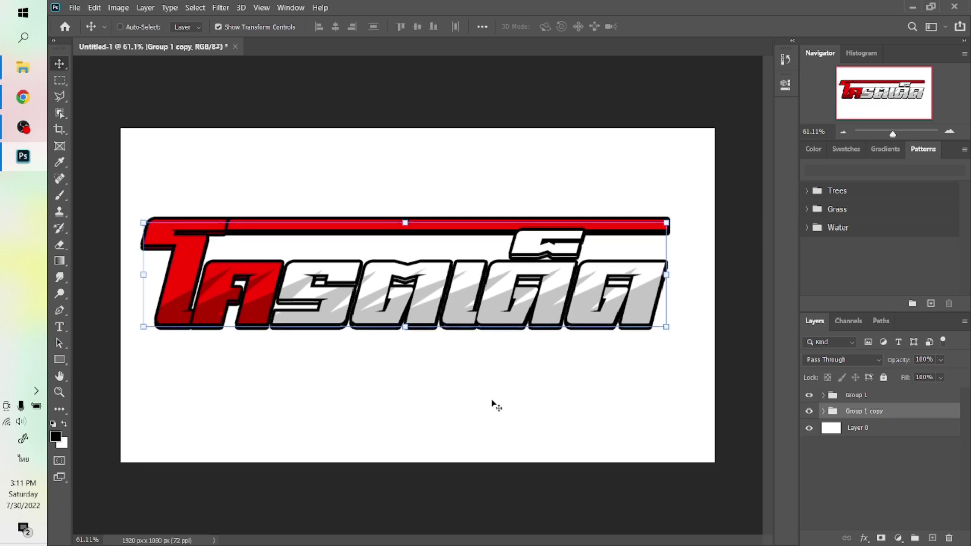
{"action": "key", "text": "Down"}
{"action": "key", "text": "Down"}
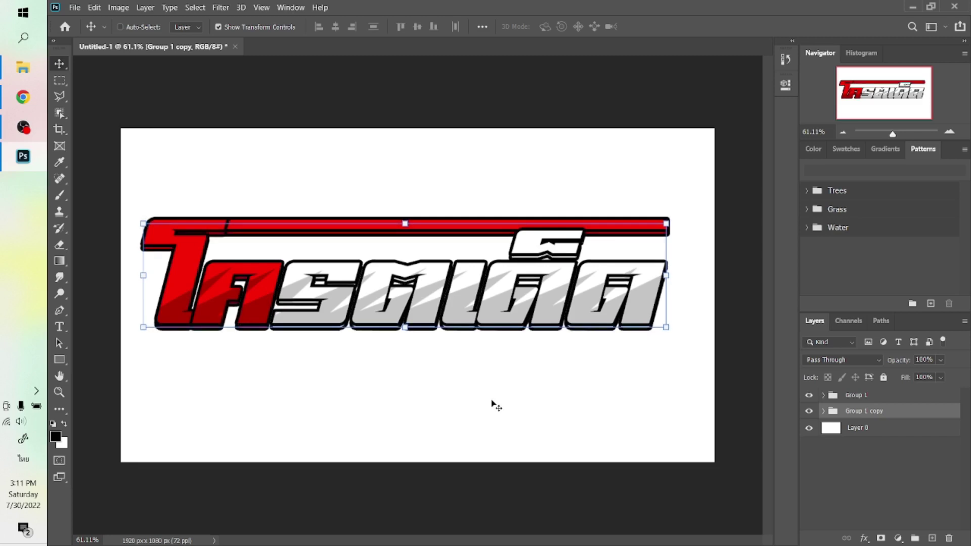
{"action": "key", "text": "Right"}
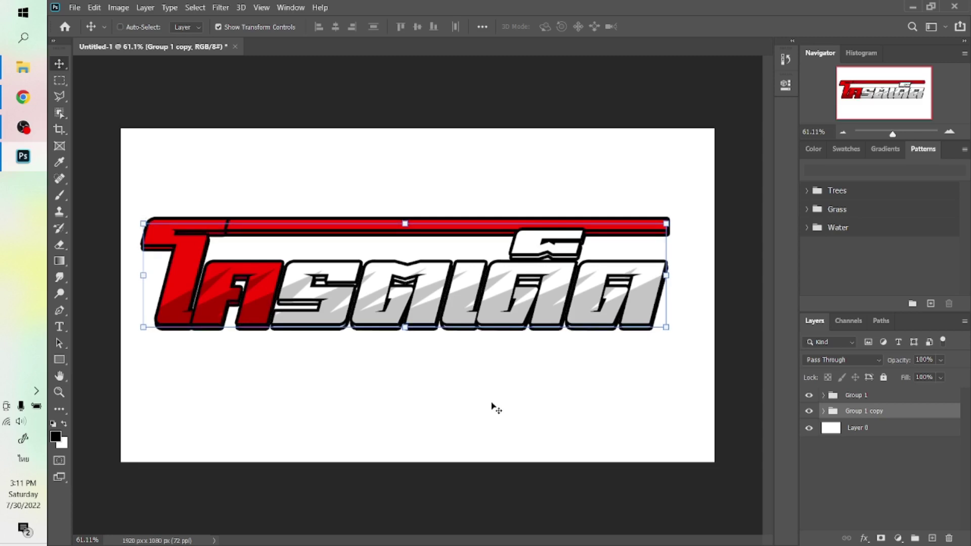
{"action": "key", "text": "Right"}
{"action": "key", "text": "Right"}
{"action": "key", "text": "Right"}
{"action": "key", "text": "Right"}
{"action": "key", "text": "Right"}
{"action": "key", "text": "Right"}
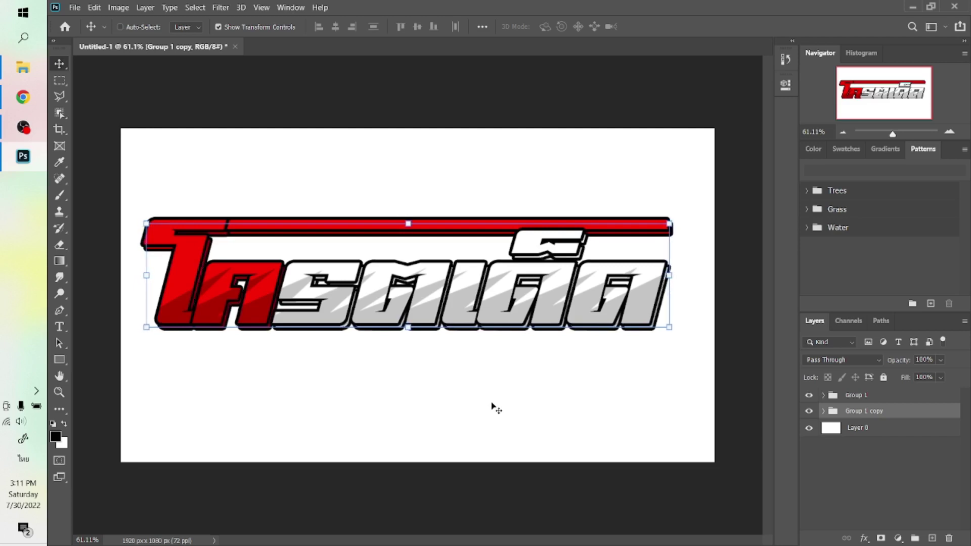
{"action": "key", "text": "Right"}
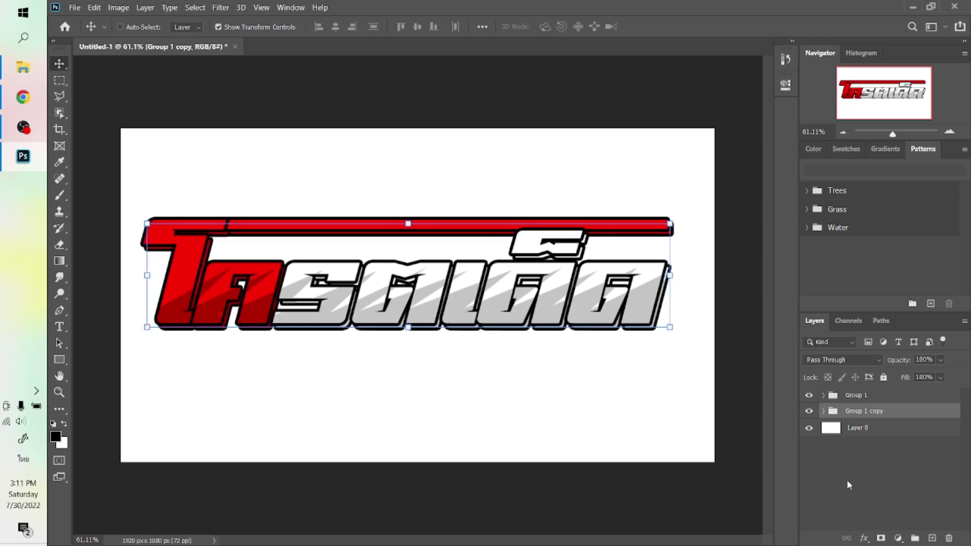
Step: Set Group 1 copy's Color Overlay colour to pink-red fd0249
{"action": "left_click", "coordinate": [868, 535]}
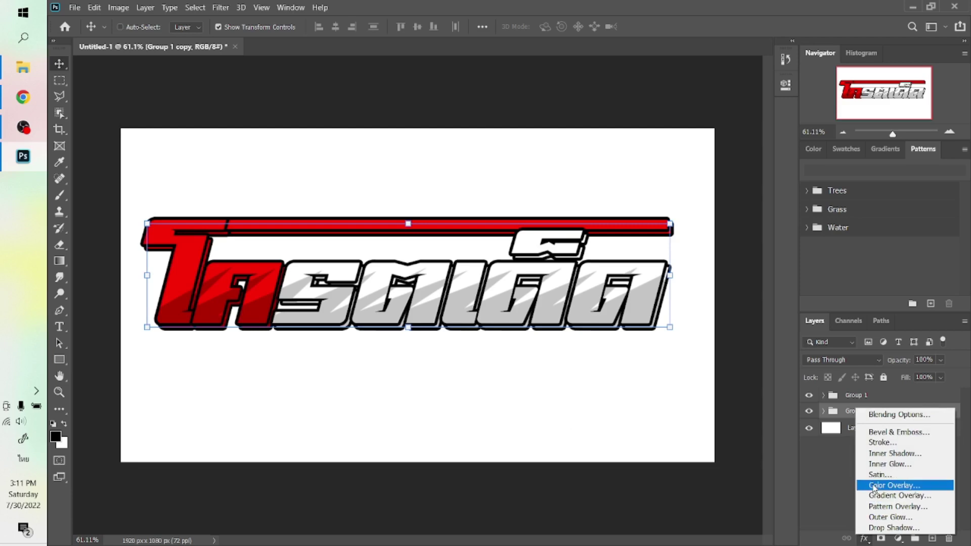
{"action": "key", "text": "Escape"}
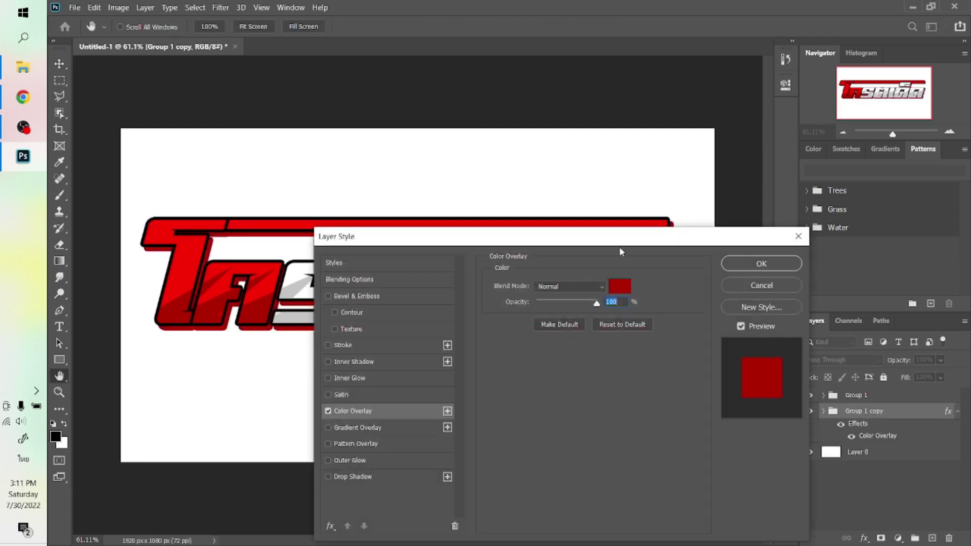
{"action": "left_click_drag", "start_coordinate": [620, 252], "coordinate": [673, 362]}
{"action": "left_click", "coordinate": [674, 406]}
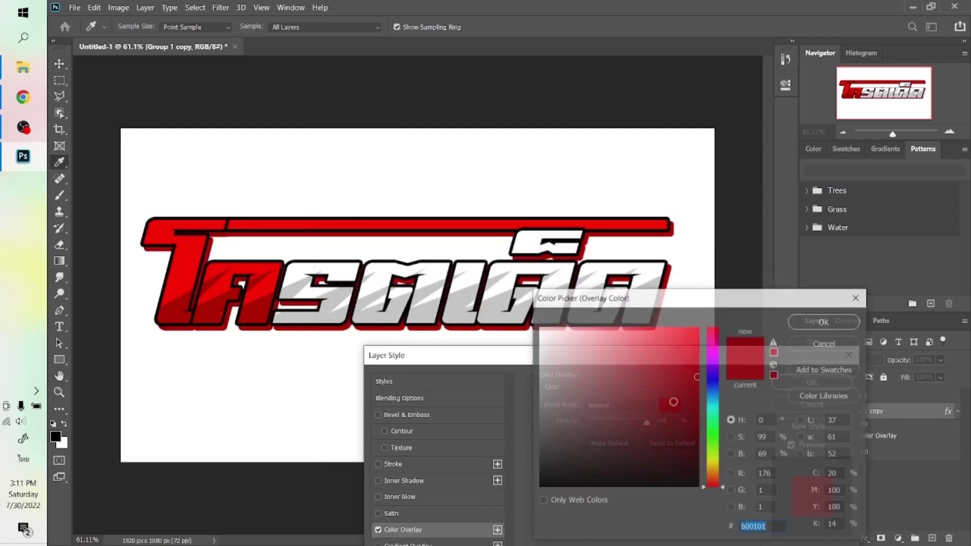
{"action": "left_click", "coordinate": [715, 459]}
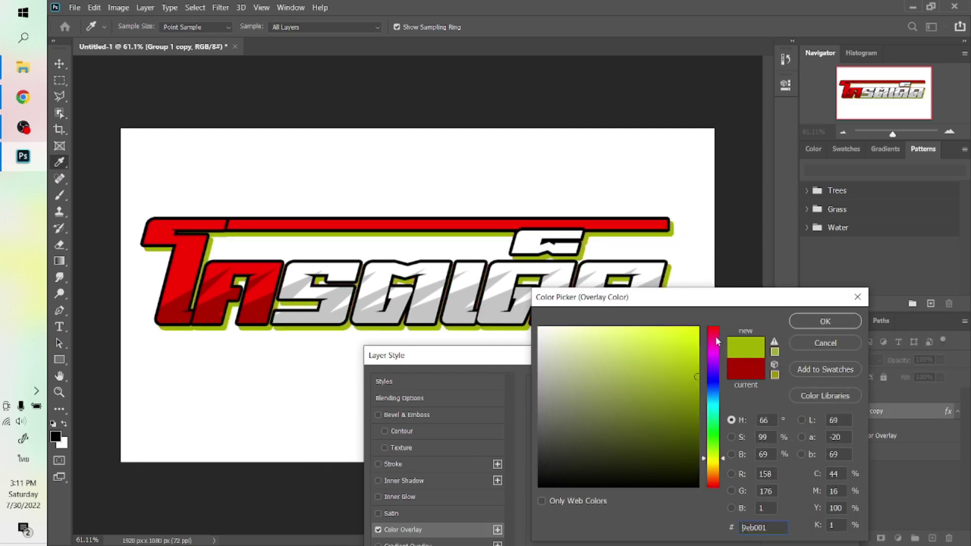
{"action": "left_click", "coordinate": [696, 487]}
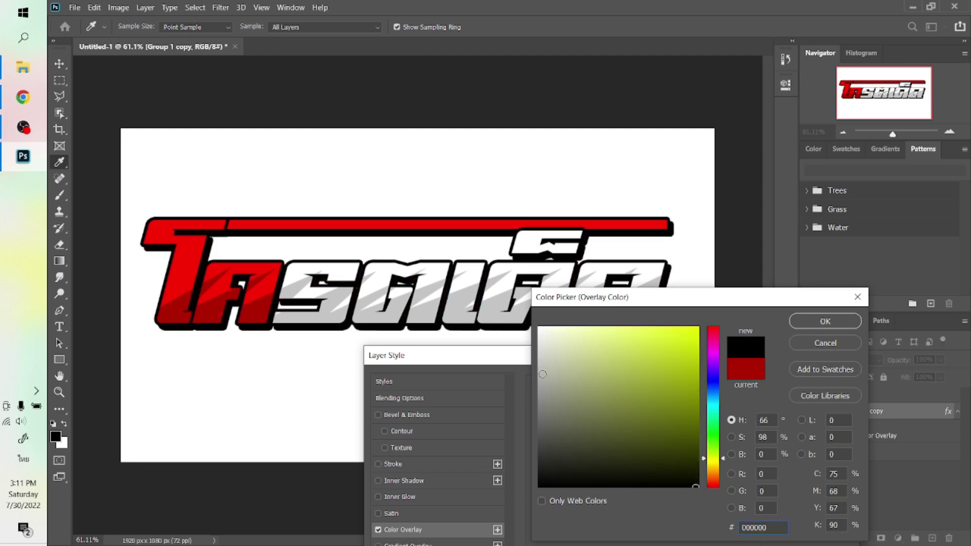
{"action": "left_click", "coordinate": [543, 374]}
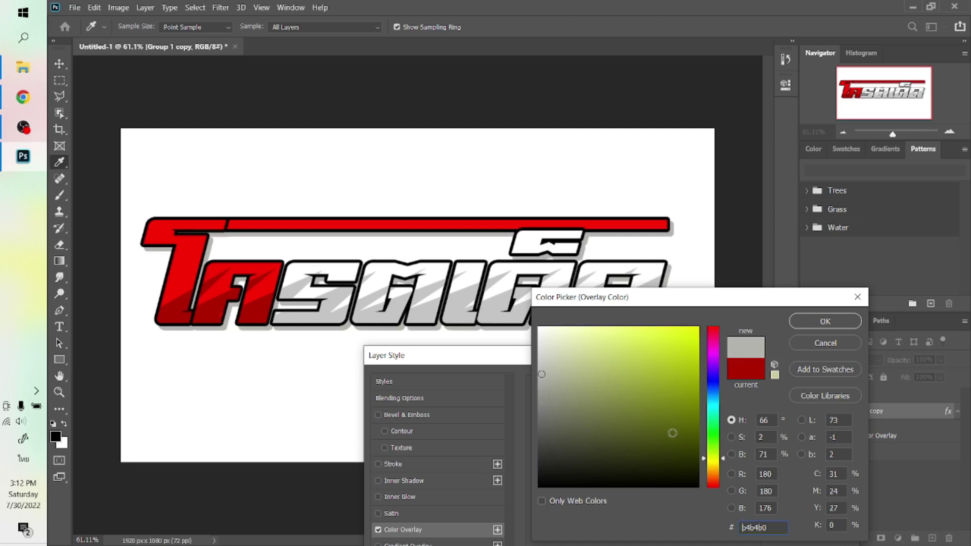
{"action": "left_click", "coordinate": [713, 405]}
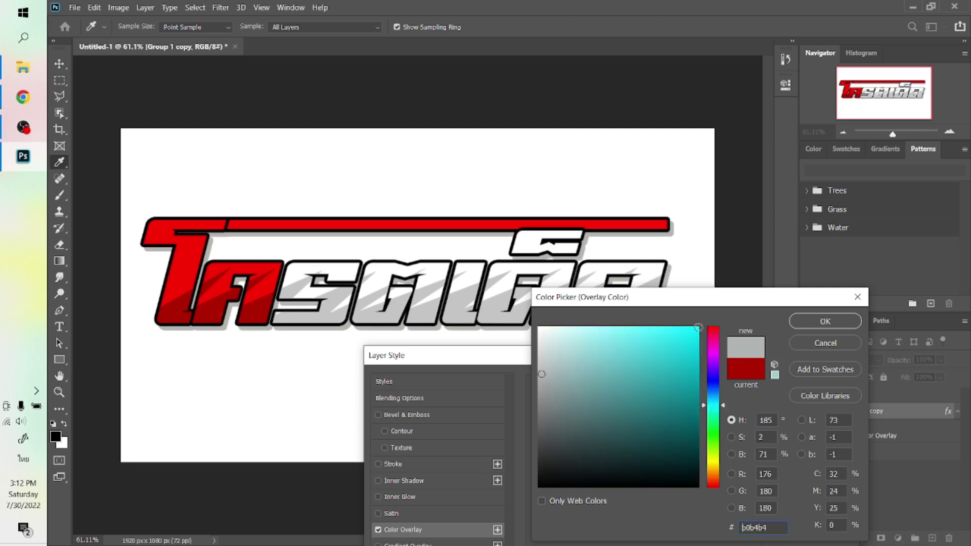
{"action": "left_click", "coordinate": [698, 328]}
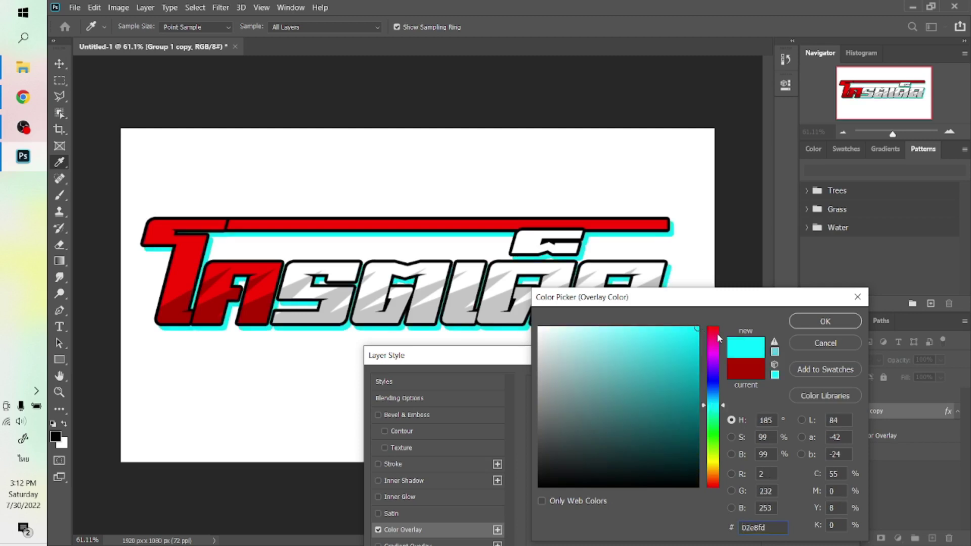
{"action": "left_click", "coordinate": [717, 332]}
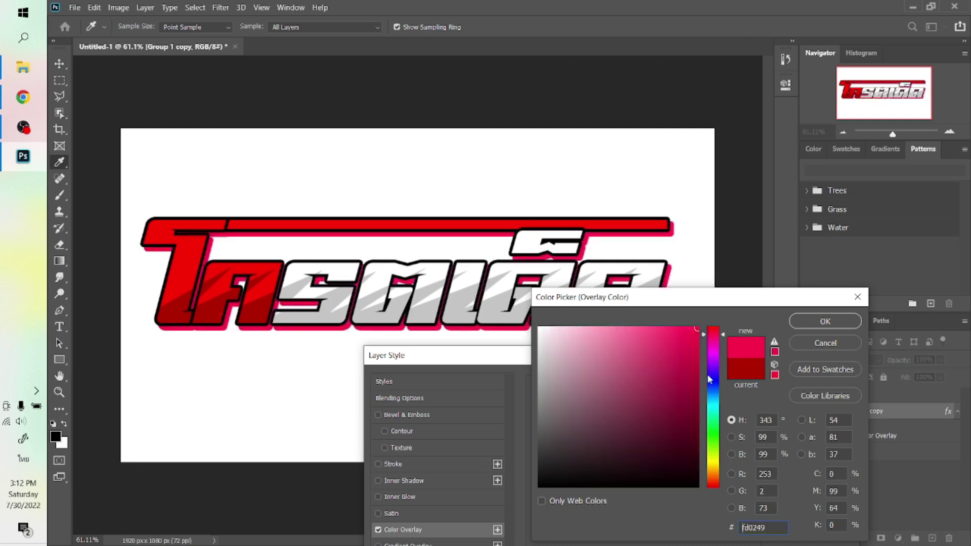
{"action": "key", "text": "Return"}
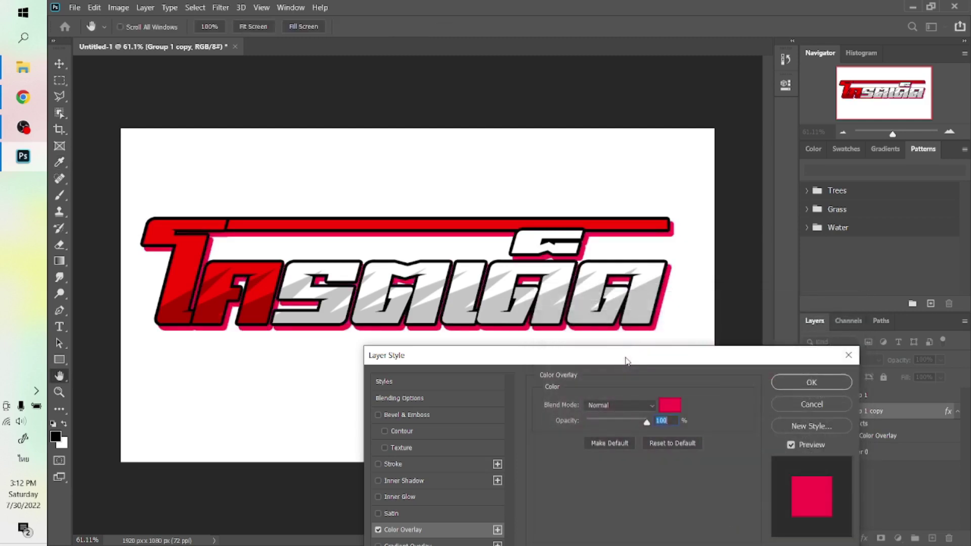
Step: Leave the shadow's Stroke off, apply the effects, and select Layer 0
{"action": "left_click", "coordinate": [400, 465]}
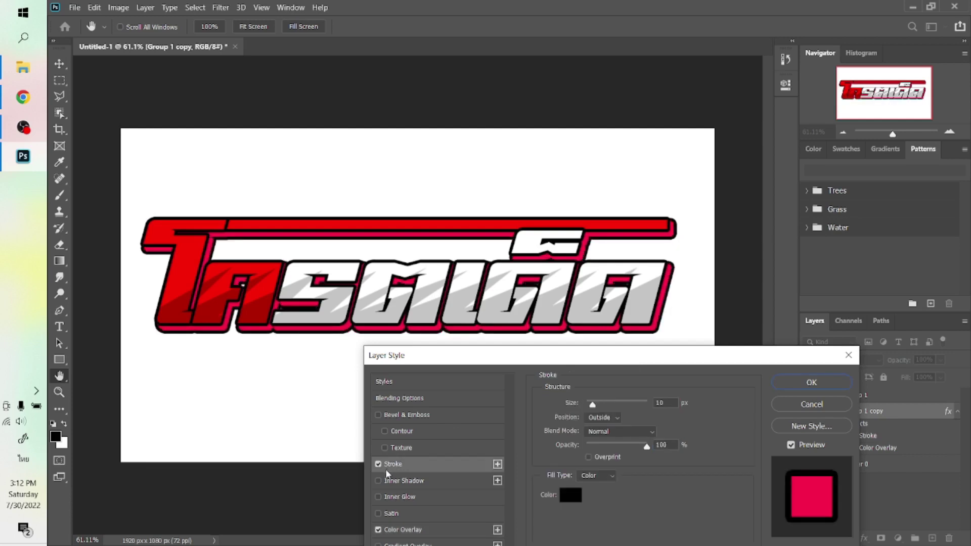
{"action": "left_click", "coordinate": [378, 464]}
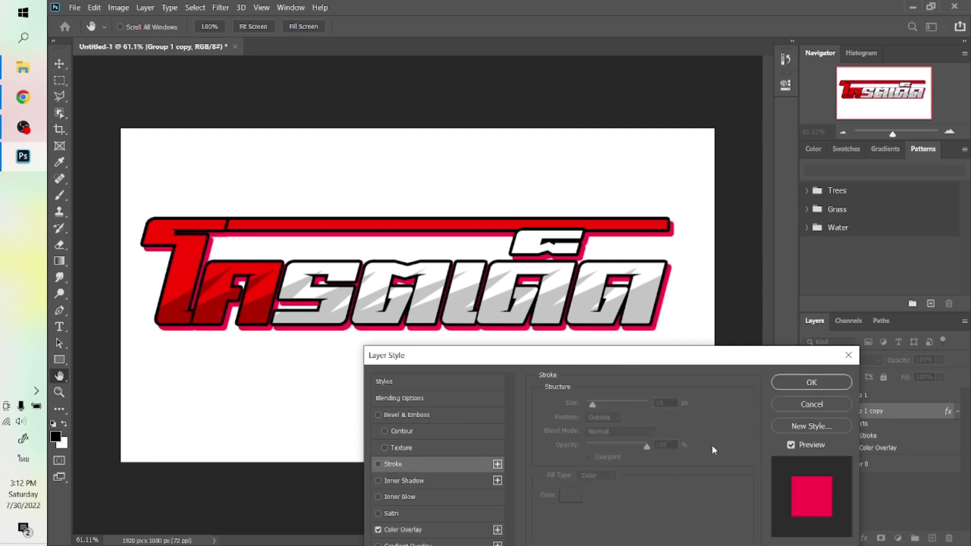
{"action": "key", "text": "Return"}
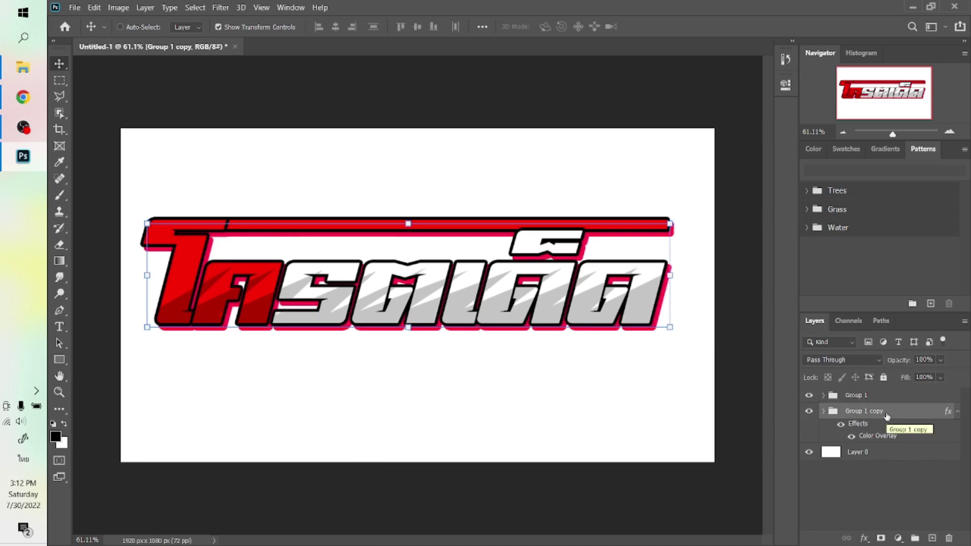
{"action": "left_click", "coordinate": [853, 450]}
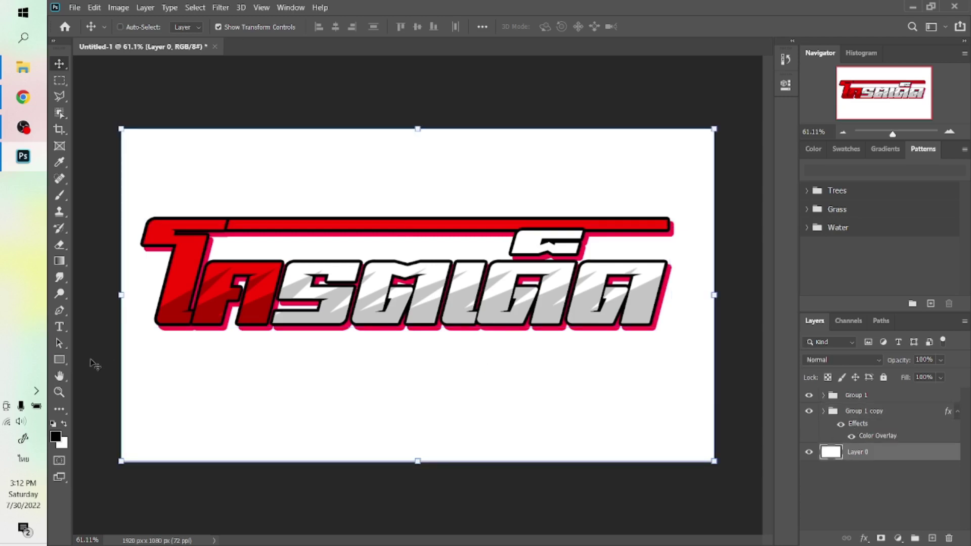
{"action": "left_click", "coordinate": [59, 360]}
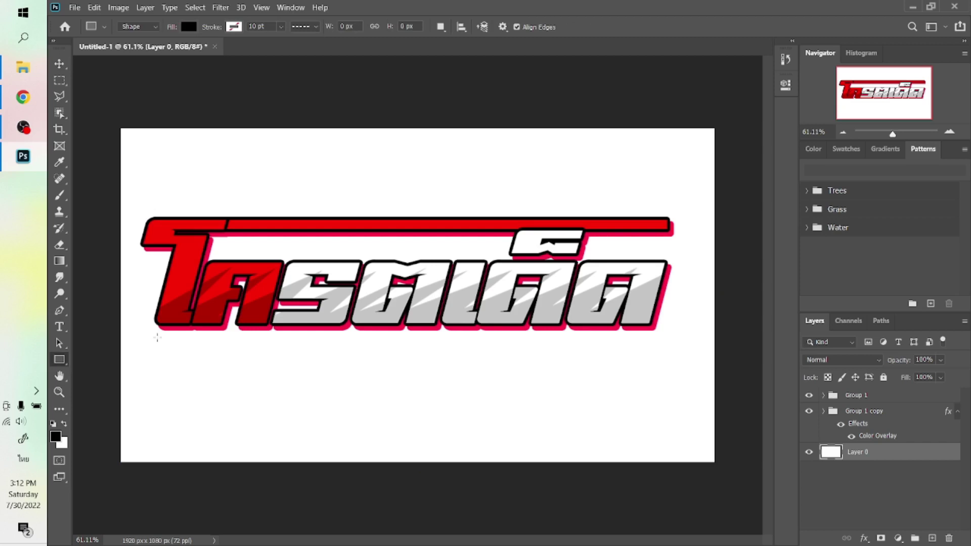
Step: Draw a long thin rectangle bar just beneath the logo lettering
{"action": "left_click_drag", "start_coordinate": [155, 337], "coordinate": [655, 347]}
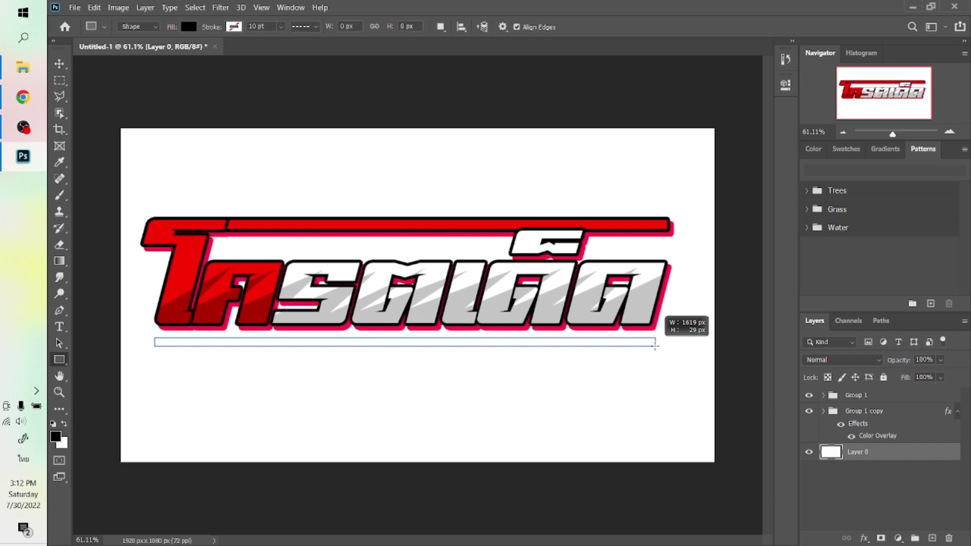
{"action": "left_click_drag", "start_coordinate": [654, 346], "coordinate": [656, 346]}
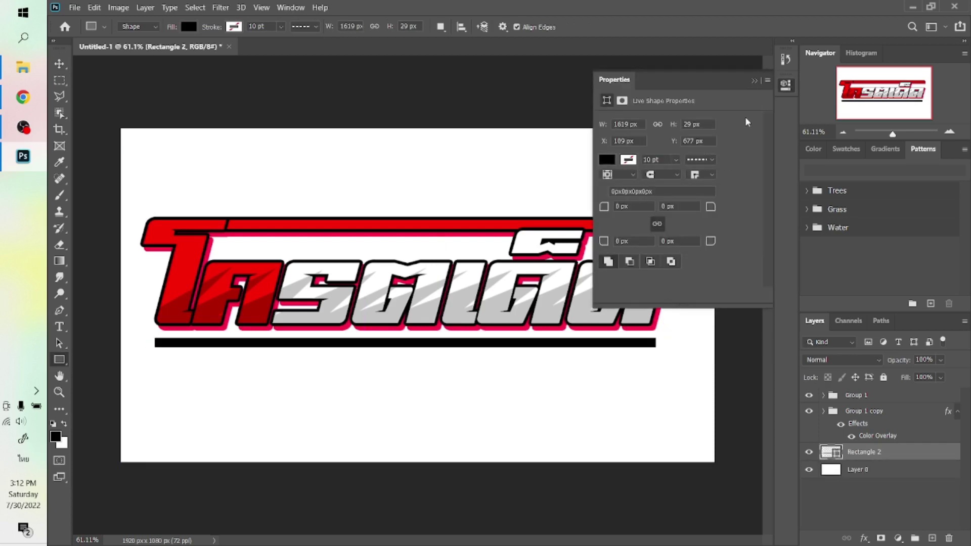
{"action": "left_click", "coordinate": [754, 80]}
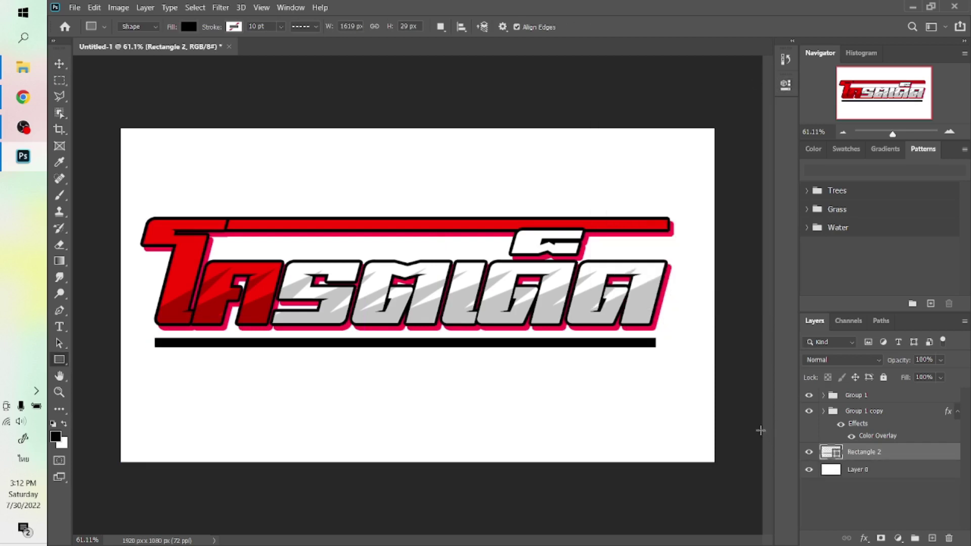
{"action": "key", "text": "v"}
Step: Give the bar a red Color Overlay and a dark Stroke outline
{"action": "left_click", "coordinate": [864, 538]}
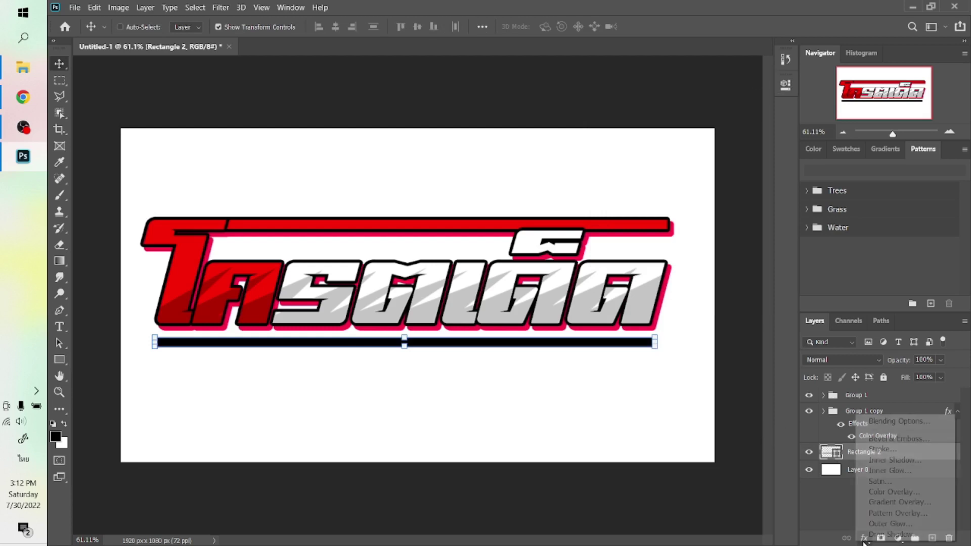
{"action": "left_click", "coordinate": [888, 493]}
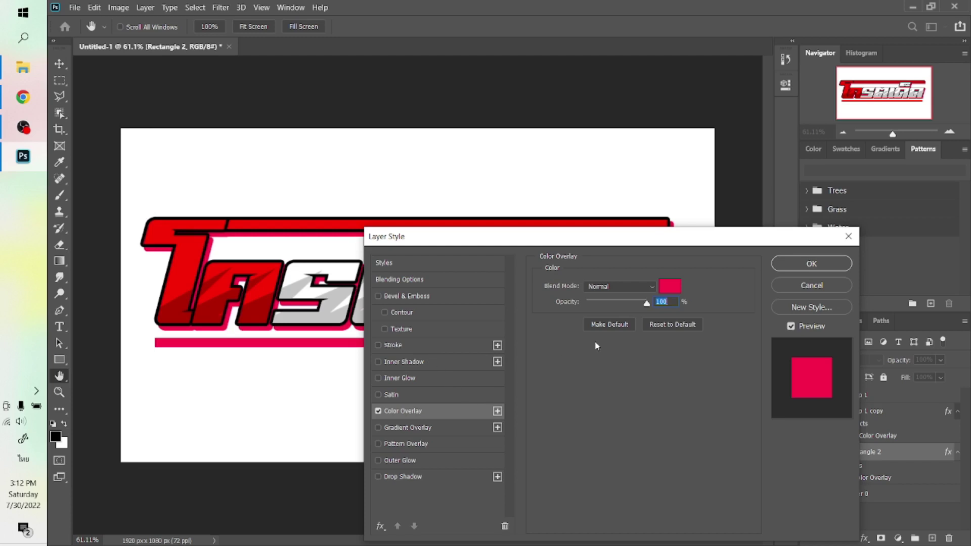
{"action": "left_click", "coordinate": [672, 289]}
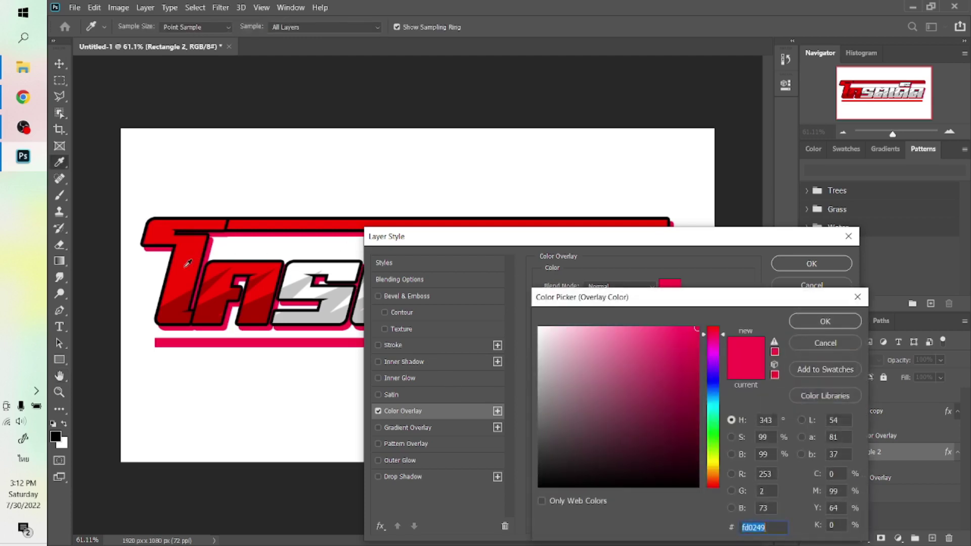
{"action": "key", "text": "Return"}
{"action": "left_click", "coordinate": [405, 346]}
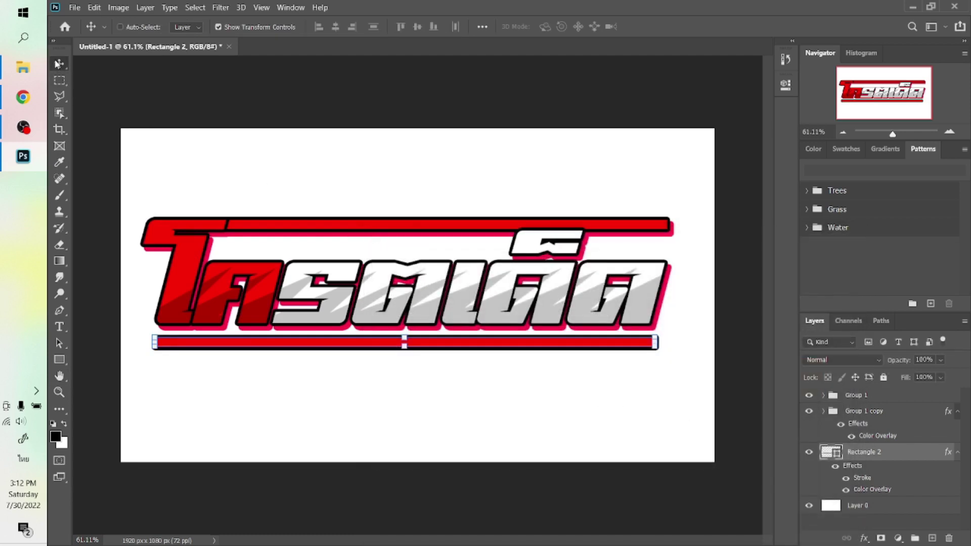
Step: Nudge the bar into place under the letters and bring up drive D: in File Explorer
{"action": "key", "text": "Up"}
{"action": "key", "text": "Up"}
{"action": "key", "text": "Up"}
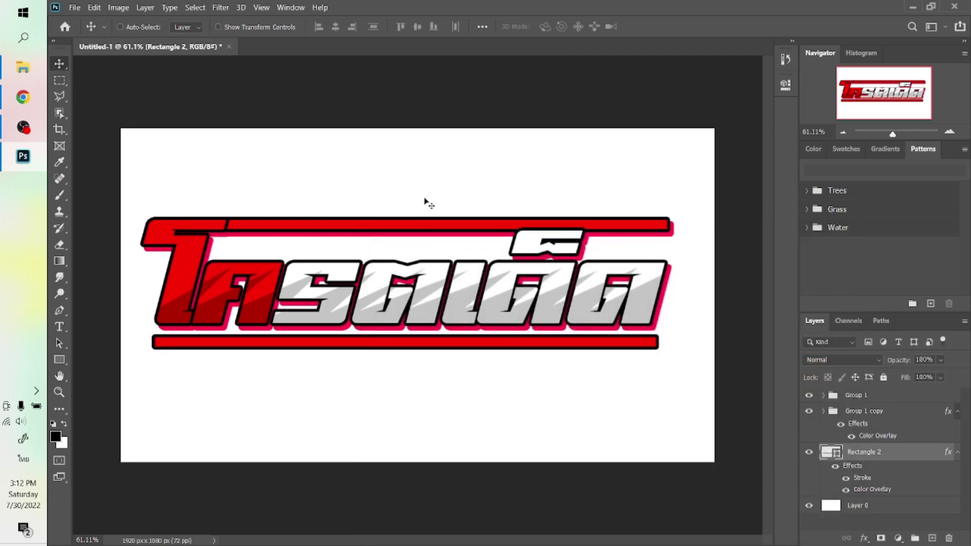
{"action": "key", "text": "Up"}
{"action": "key", "text": "Up"}
{"action": "key", "text": "Up"}
{"action": "key", "text": "Up"}
{"action": "key", "text": "Up"}
{"action": "key", "text": "Up"}
{"action": "key", "text": "Up"}
{"action": "key", "text": "Up"}
{"action": "key", "text": "Up"}
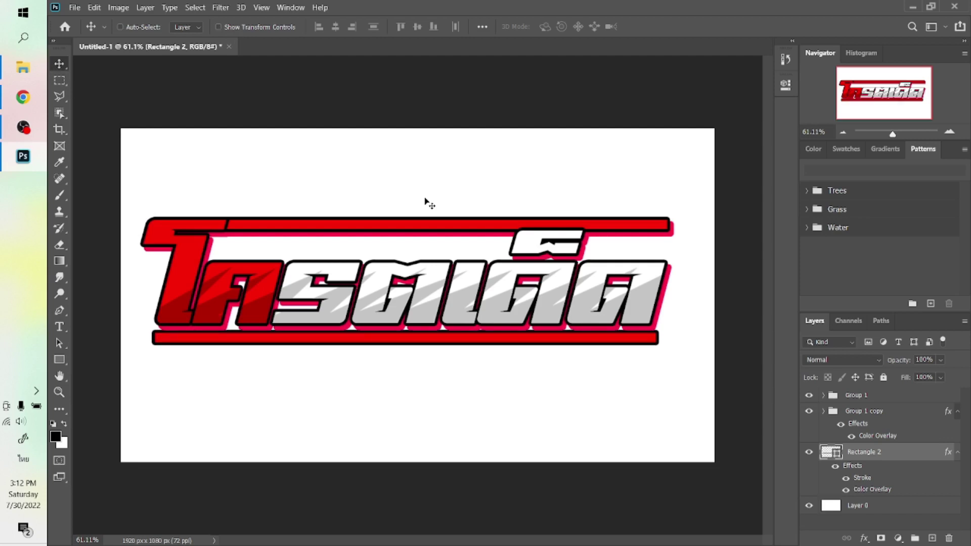
{"action": "key", "text": "Down"}
{"action": "key", "text": "Down"}
{"action": "key", "text": "Down"}
{"action": "key", "text": "Down"}
{"action": "key", "text": "Down"}
{"action": "key", "text": "Down"}
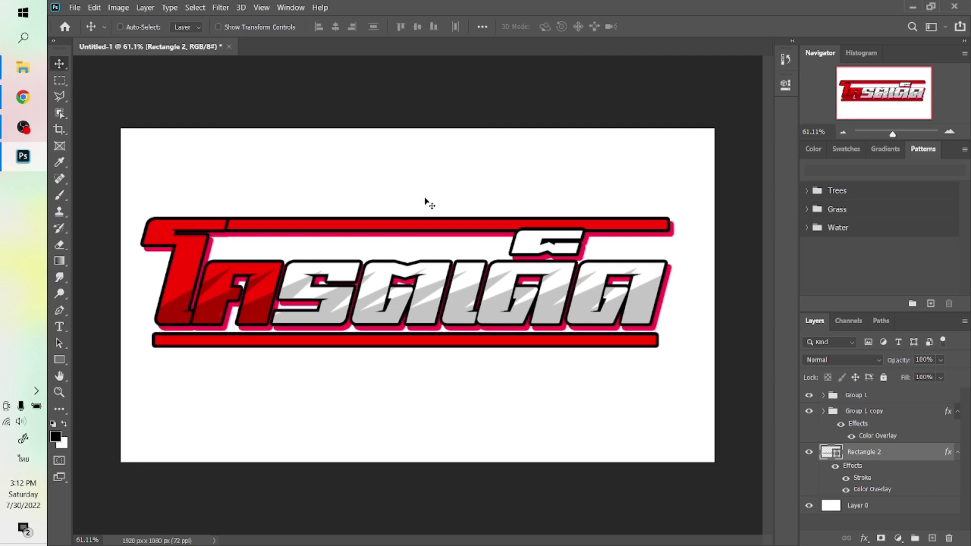
{"action": "key", "text": "Down"}
{"action": "key", "text": "Down"}
{"action": "key", "text": "Down"}
{"action": "key", "text": "Down"}
{"action": "key", "text": "Down"}
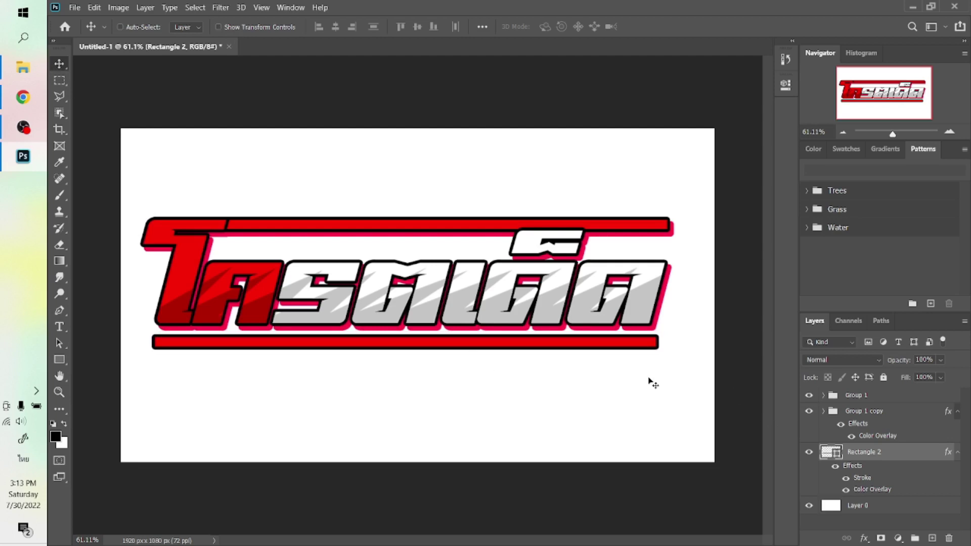
{"action": "left_click", "coordinate": [21, 75]}
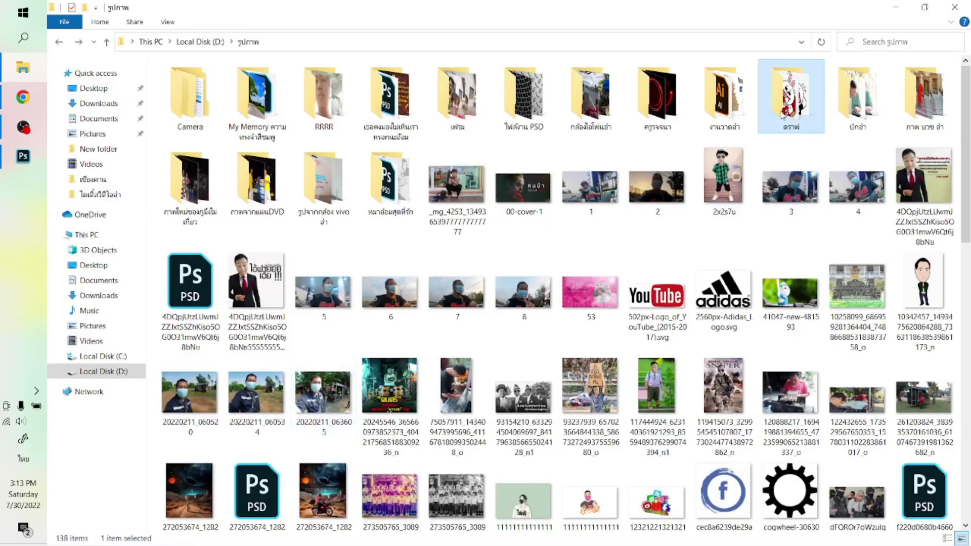
Step: Browse ดราฟ into the drive-download folder and drag the ดาวแดง red star image into Photoshop
{"action": "double_click", "coordinate": [782, 116]}
{"action": "left_click", "coordinate": [196, 99]}
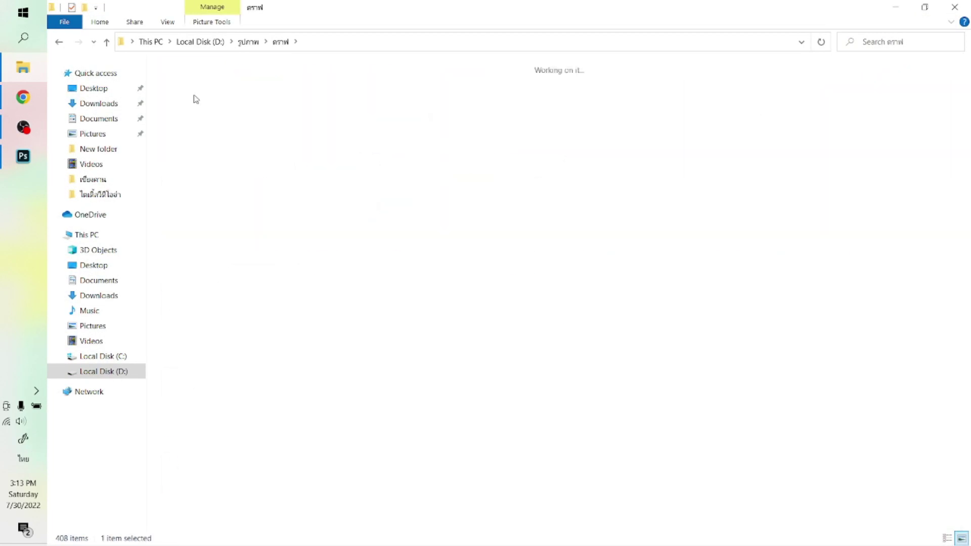
{"action": "double_click", "coordinate": [197, 99]}
{"action": "key", "text": "alt+Left"}
{"action": "double_click", "coordinate": [268, 122]}
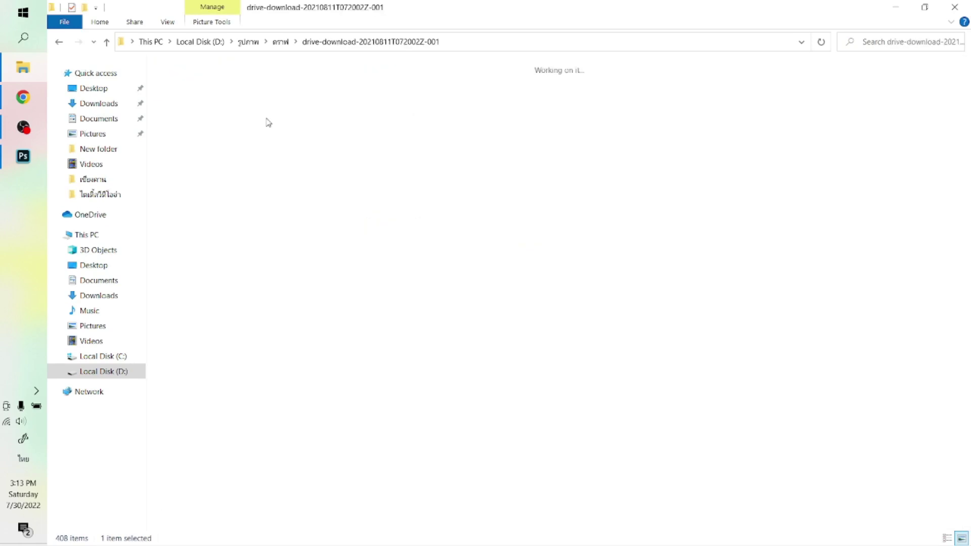
{"action": "left_click", "coordinate": [315, 258]}
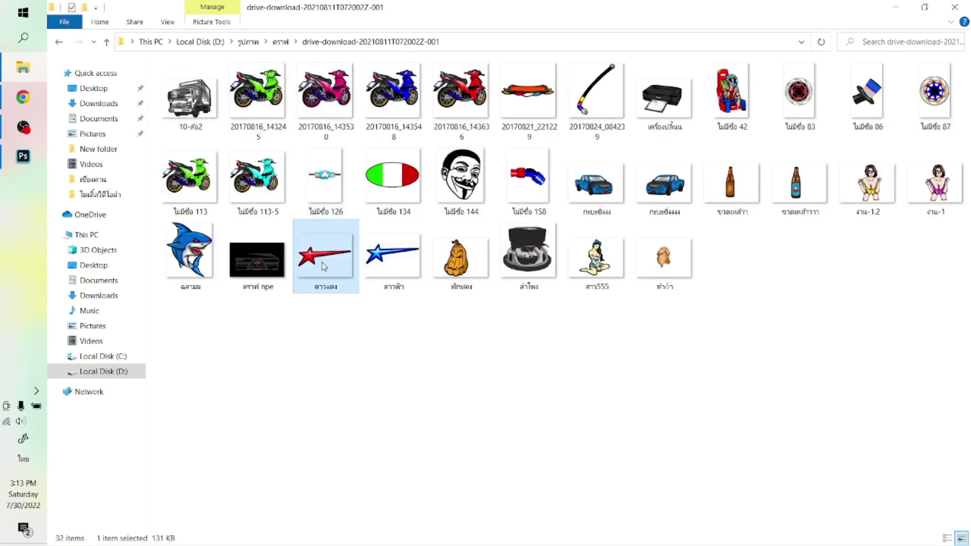
{"action": "left_click_drag", "start_coordinate": [324, 266], "coordinate": [266, 204]}
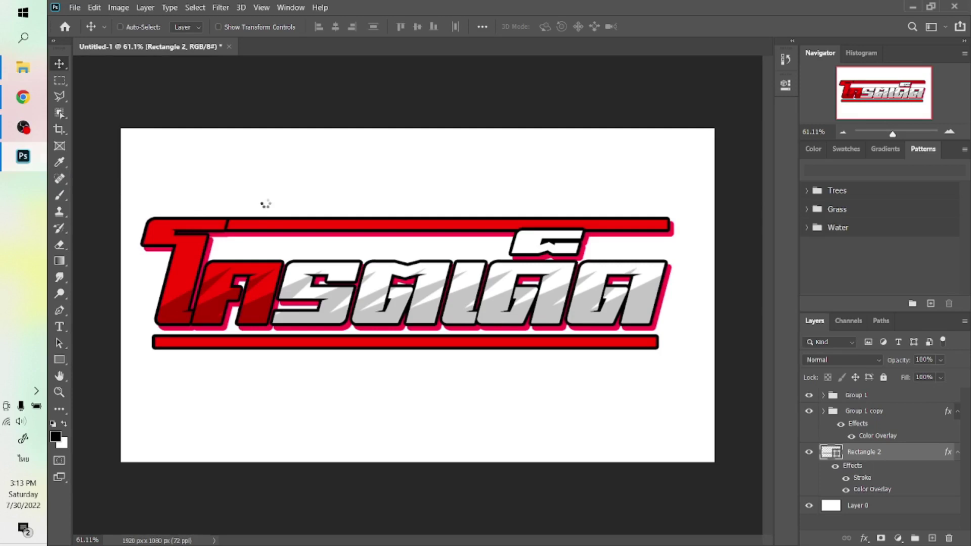
Step: Place the red star below the first letters, squash it and flip it horizontally
{"action": "key", "text": "Return"}
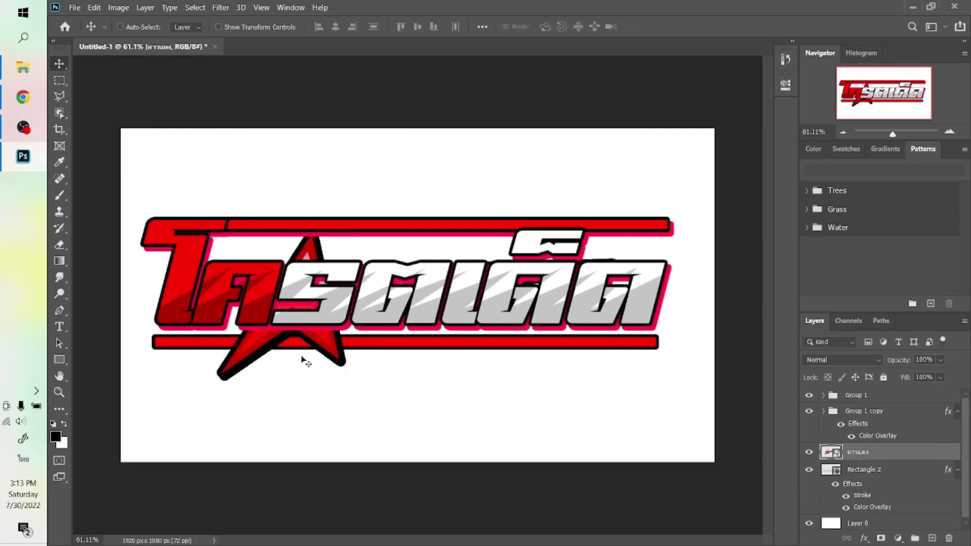
{"action": "mouse_move", "coordinate": [331, 345]}
{"action": "left_mouse_down"}
{"action": "mouse_move", "coordinate": [286, 411]}
{"action": "mouse_move", "coordinate": [682, 323]}
{"action": "left_mouse_up"}
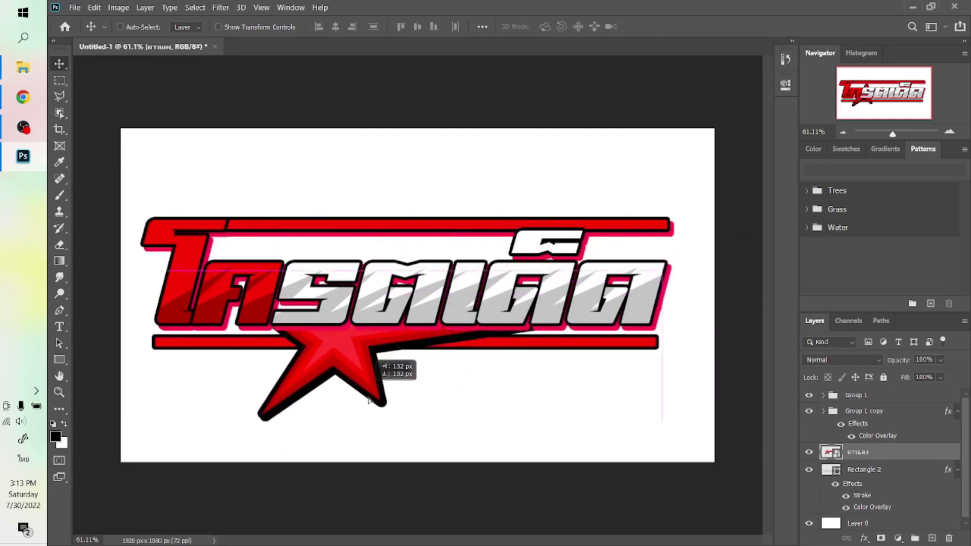
{"action": "left_click_drag", "start_coordinate": [682, 324], "coordinate": [378, 414]}
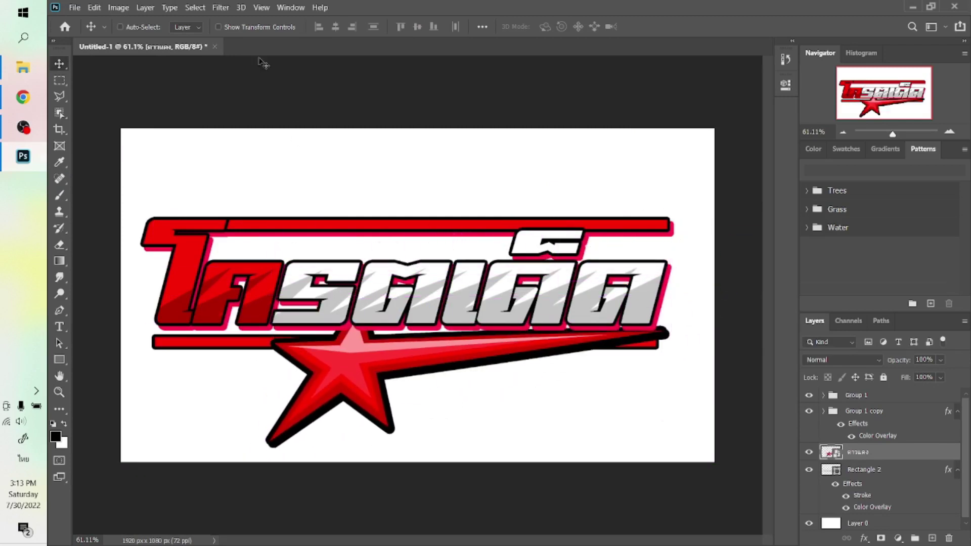
{"action": "left_click", "coordinate": [218, 26]}
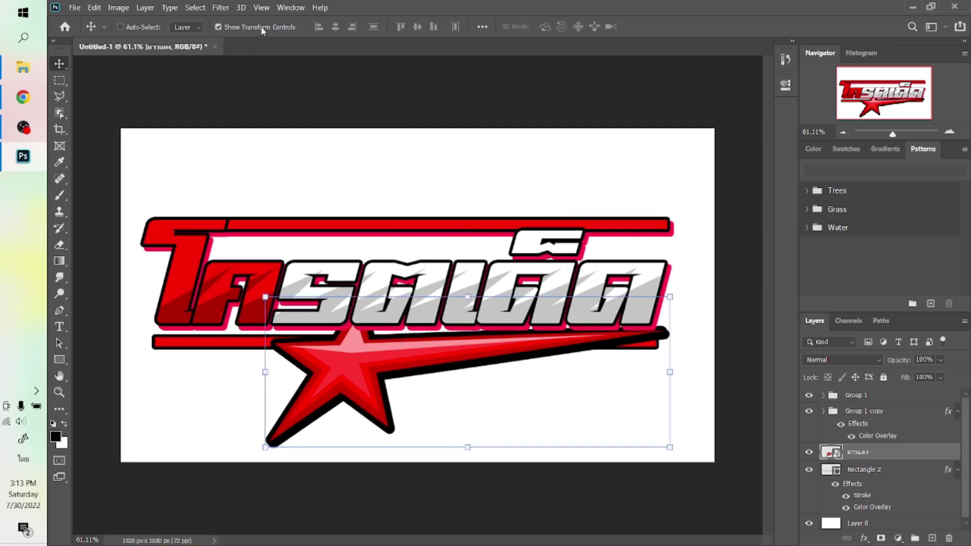
{"action": "left_click", "coordinate": [264, 372]}
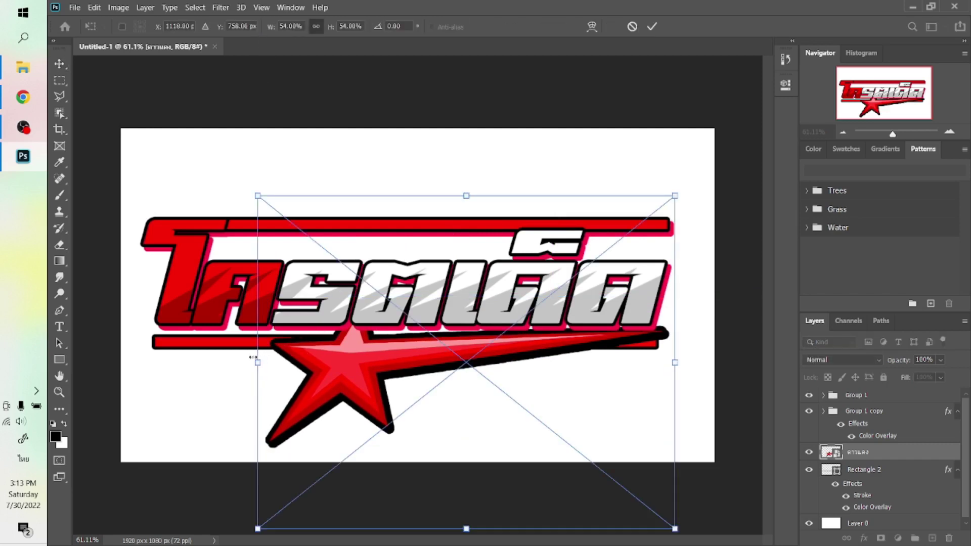
{"action": "left_click_drag", "start_coordinate": [255, 357], "coordinate": [528, 357]}
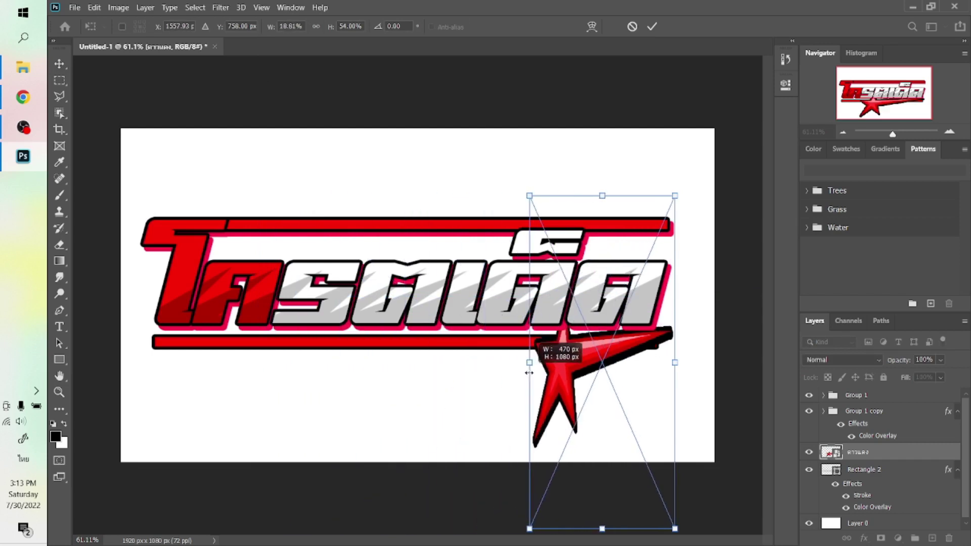
{"action": "left_click_drag", "start_coordinate": [676, 358], "coordinate": [115, 356]}
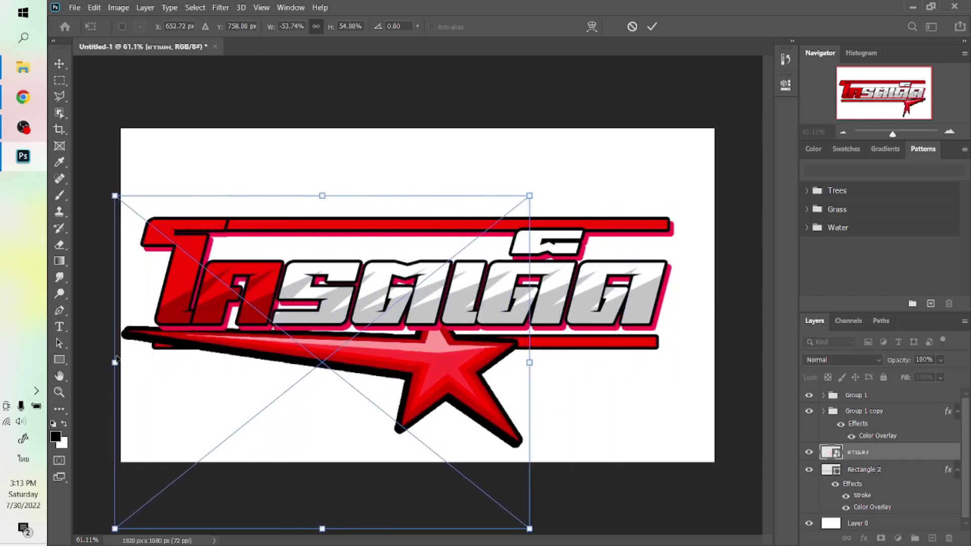
{"action": "key", "text": "Return"}
Step: Move and enlarge the star behind the lettering's right end, then delete the star layer
{"action": "left_click_drag", "start_coordinate": [441, 392], "coordinate": [679, 306]}
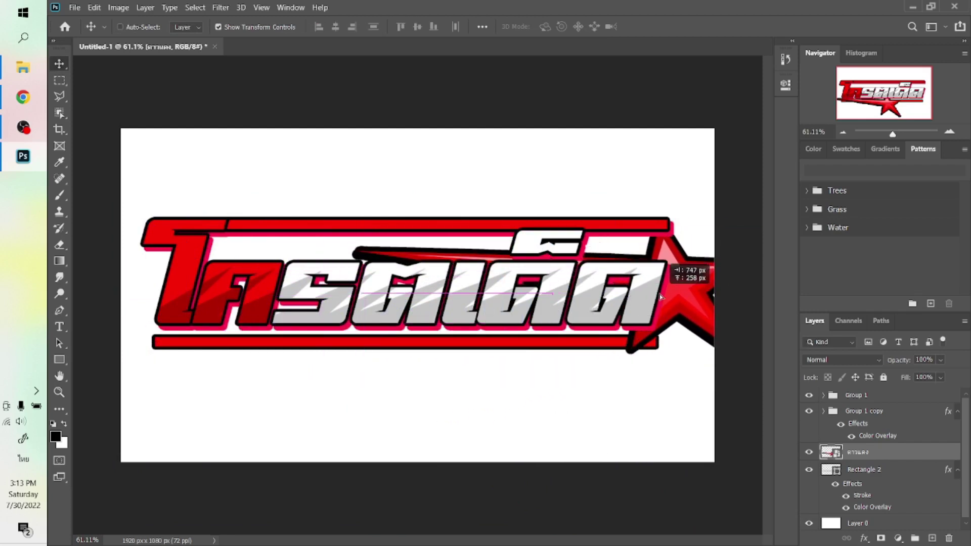
{"action": "left_click_drag", "start_coordinate": [678, 305], "coordinate": [663, 299]}
{"action": "key", "text": "ctrl+t"}
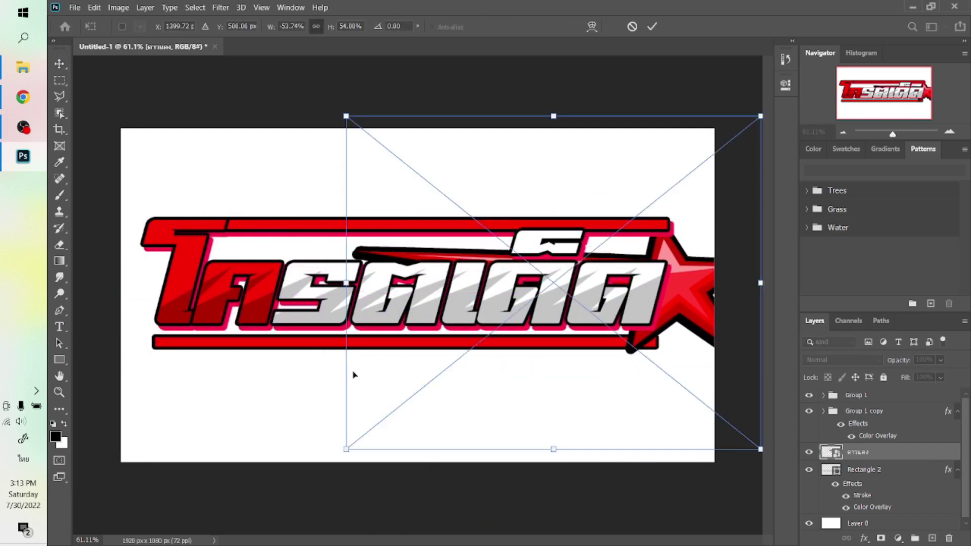
{"action": "left_click_drag", "start_coordinate": [346, 449], "coordinate": [217, 541]}
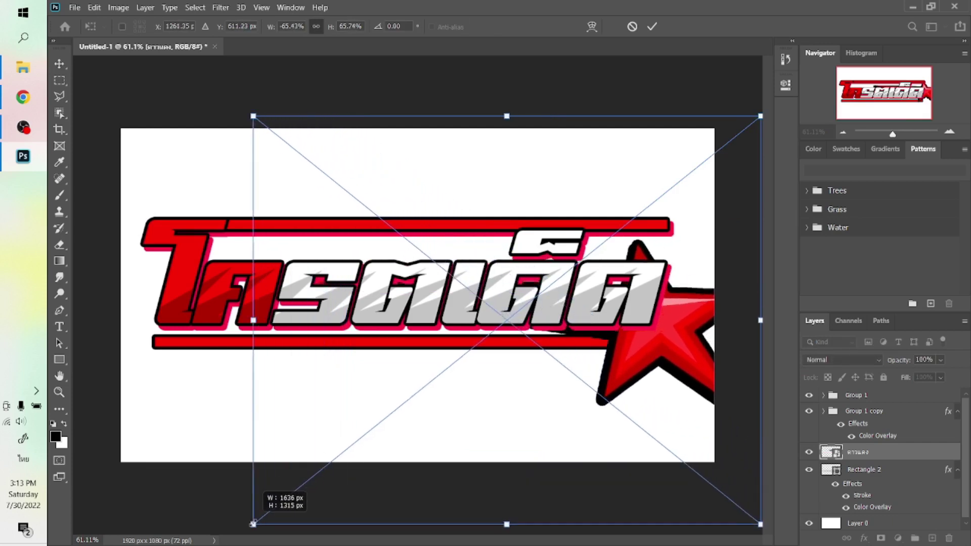
{"action": "key", "text": "Return"}
{"action": "mouse_move", "coordinate": [632, 379]}
{"action": "left_mouse_down"}
{"action": "mouse_move", "coordinate": [632, 324]}
{"action": "mouse_move", "coordinate": [614, 321]}
{"action": "left_mouse_up"}
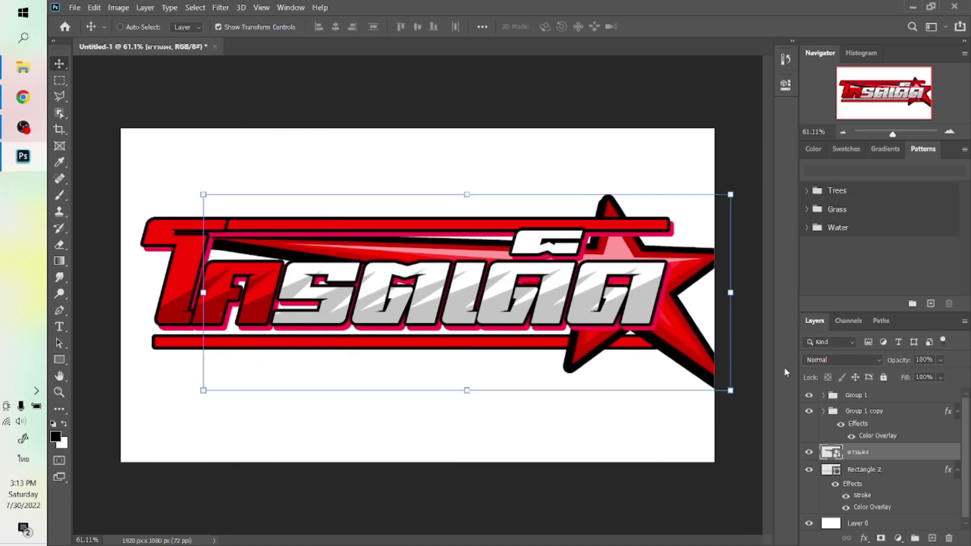
{"action": "key", "text": "Delete"}
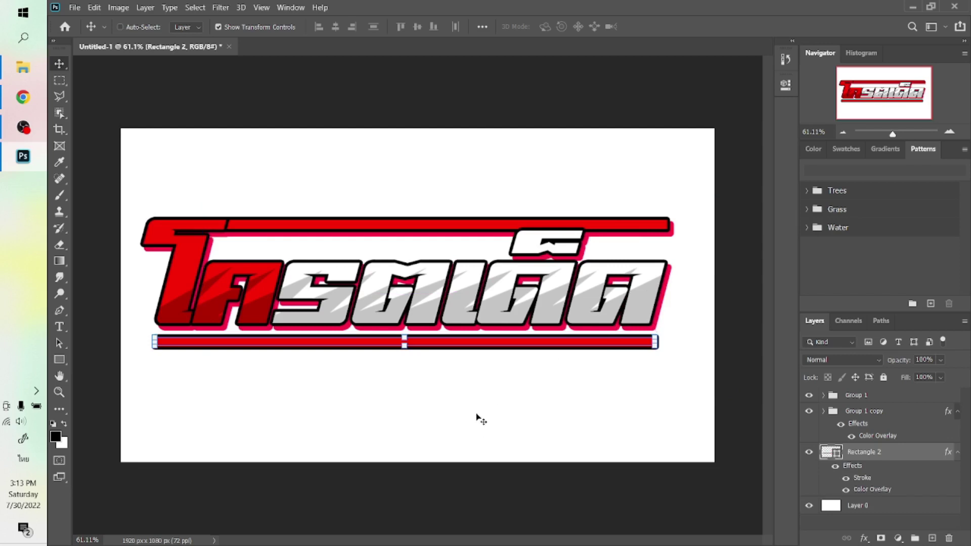
Step: Group the two letter groups and the Rectangle 2 bars into Group 2
{"action": "scroll", "coordinate": [466, 397], "scroll_direction": "down", "scroll_amount": 1}
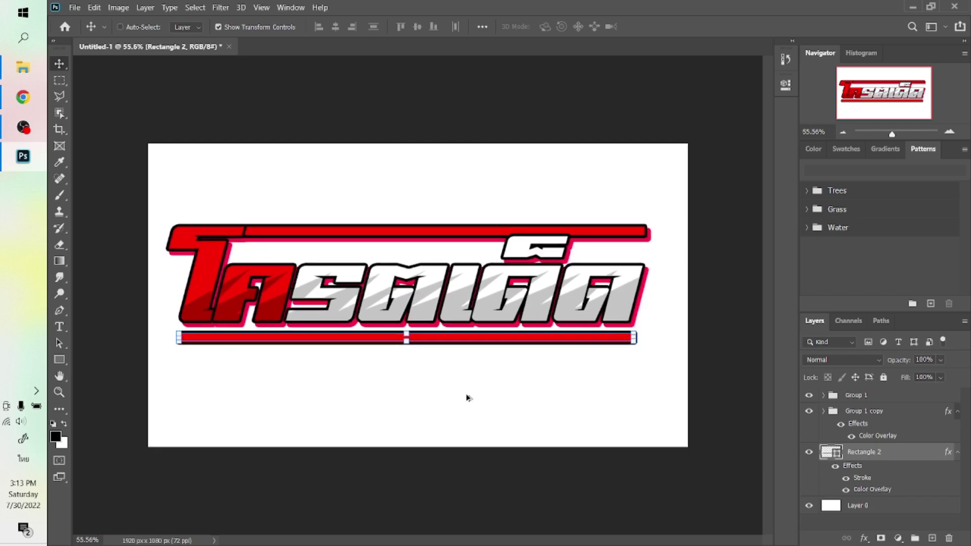
{"action": "left_click", "coordinate": [809, 506]}
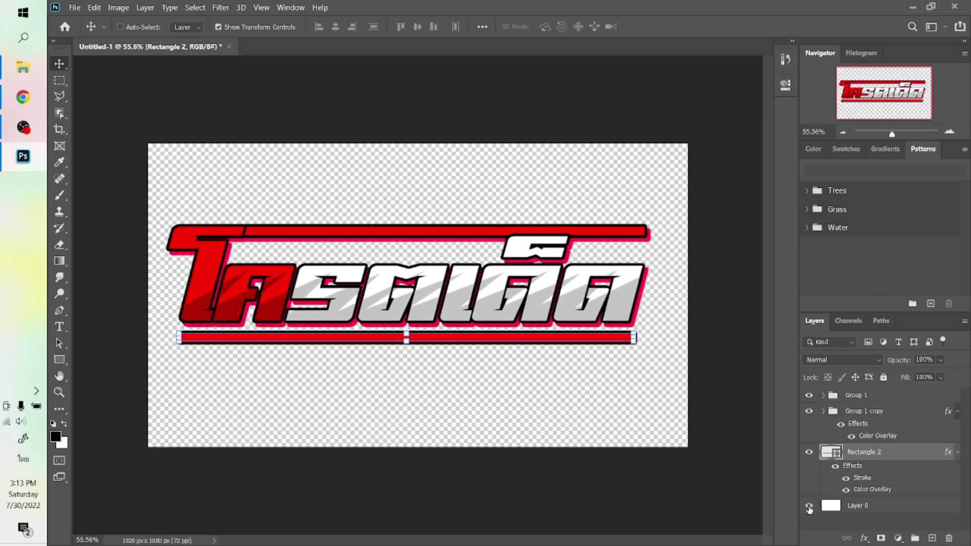
{"action": "left_click", "coordinate": [808, 506]}
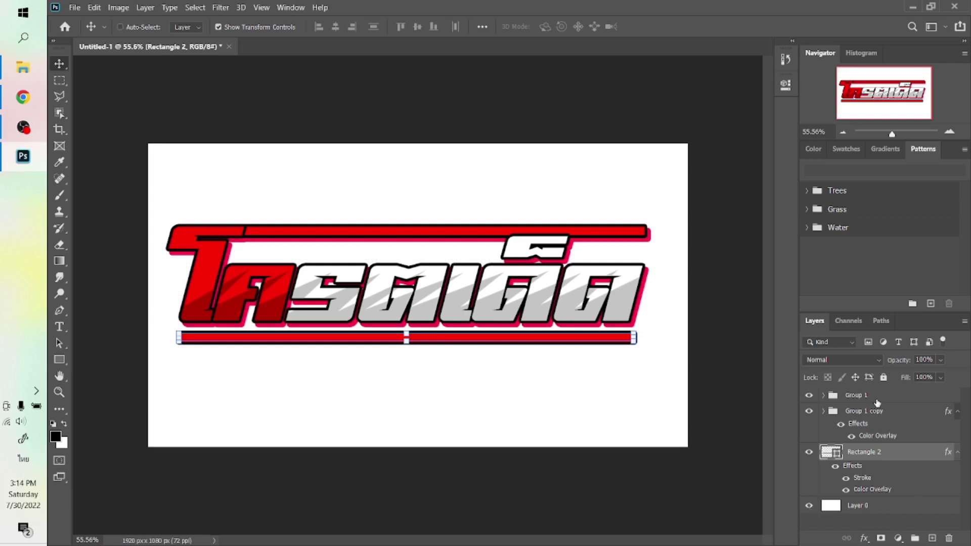
{"action": "left_click", "coordinate": [877, 400], "text": "shift"}
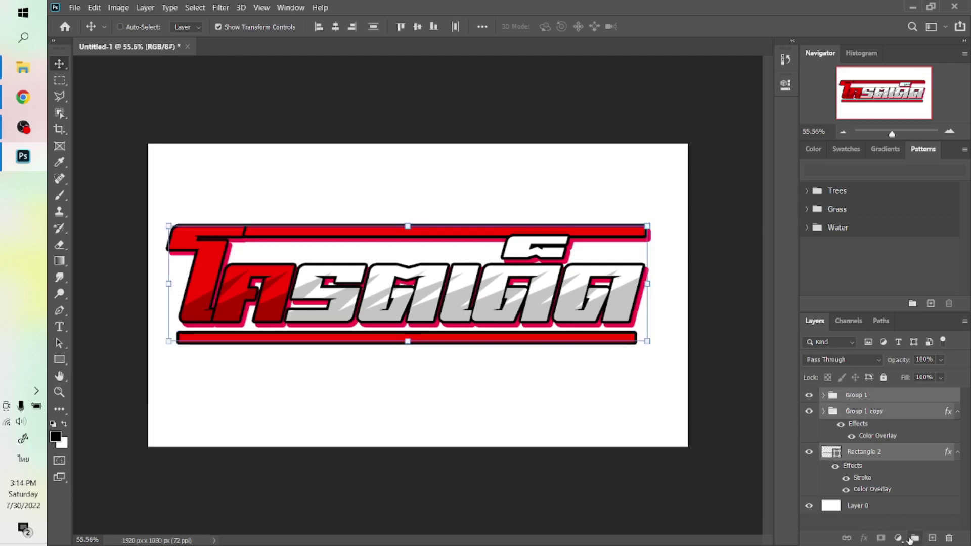
{"action": "left_click", "coordinate": [910, 539]}
{"action": "left_click_drag", "start_coordinate": [546, 430], "coordinate": [545, 426]}
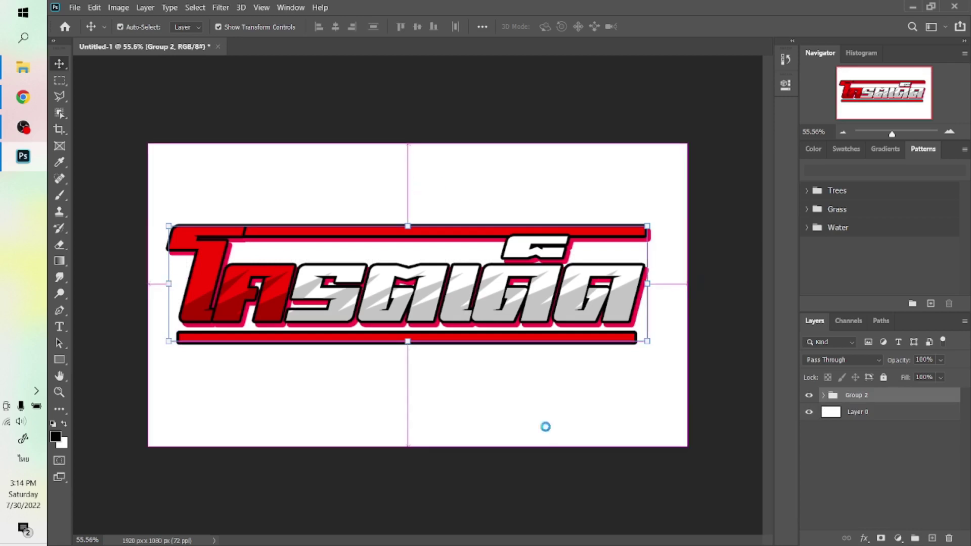
Step: Save the logo to the Desktop as a JPEG named '1' at Maximum quality 12
{"action": "key", "text": "ctrl+s"}
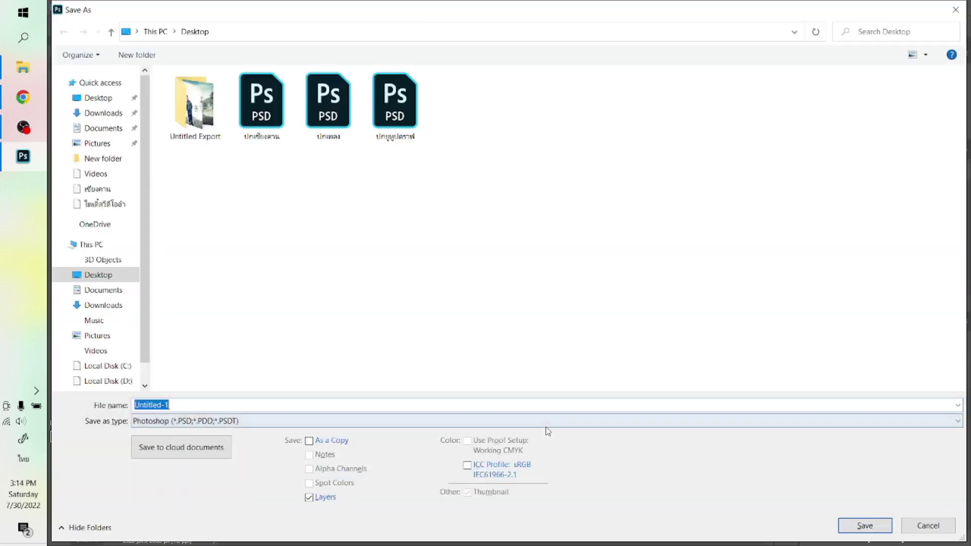
{"action": "type", "text": "1"}
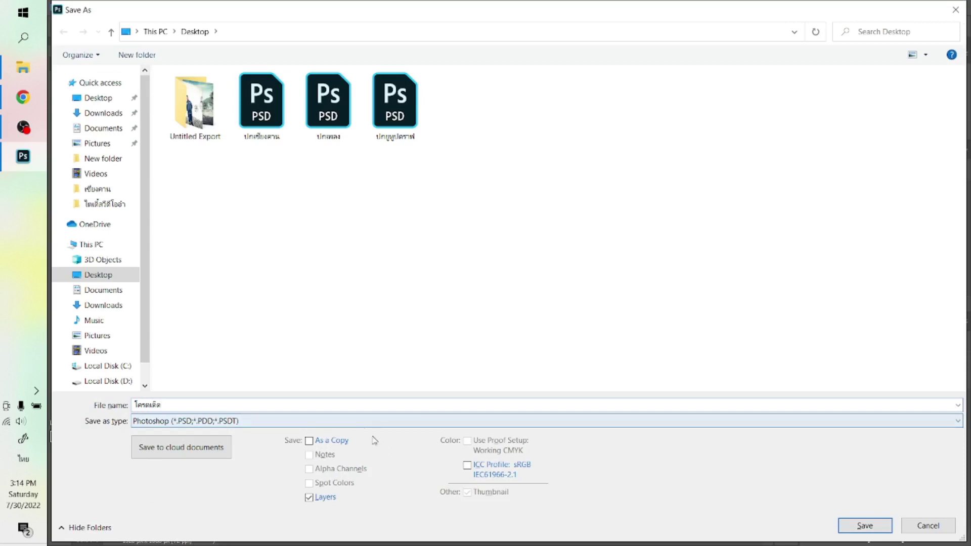
{"action": "left_click", "coordinate": [364, 422]}
{"action": "left_click", "coordinate": [177, 293]}
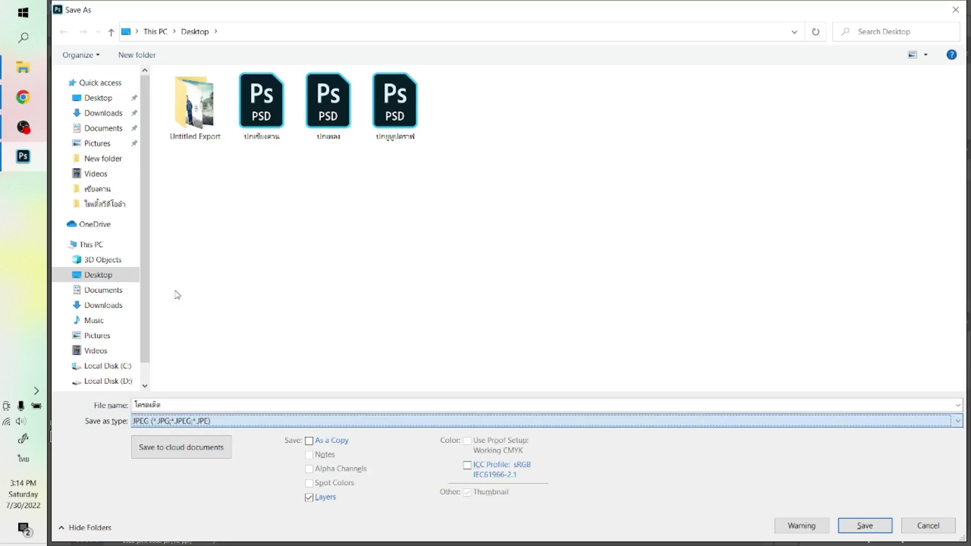
{"action": "key", "text": "Return"}
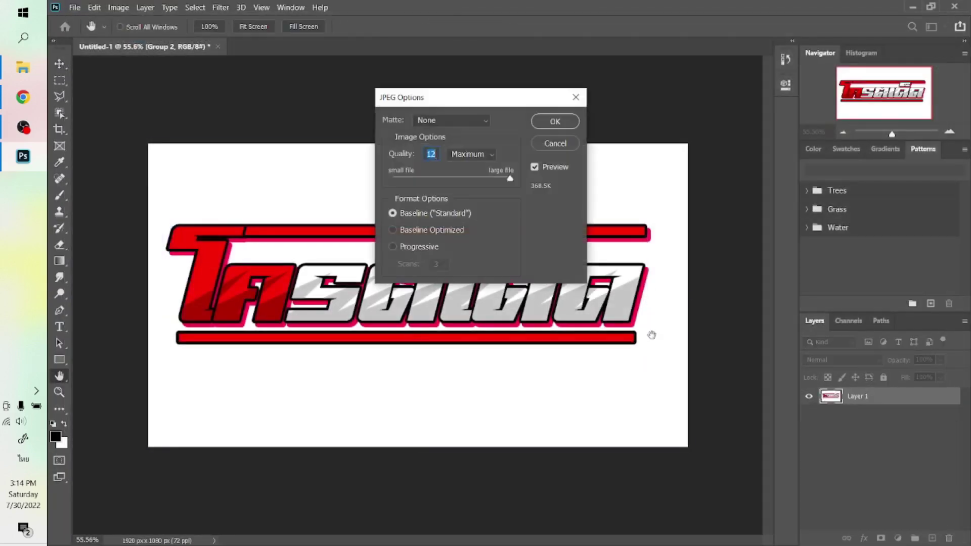
{"action": "key", "text": "Return"}
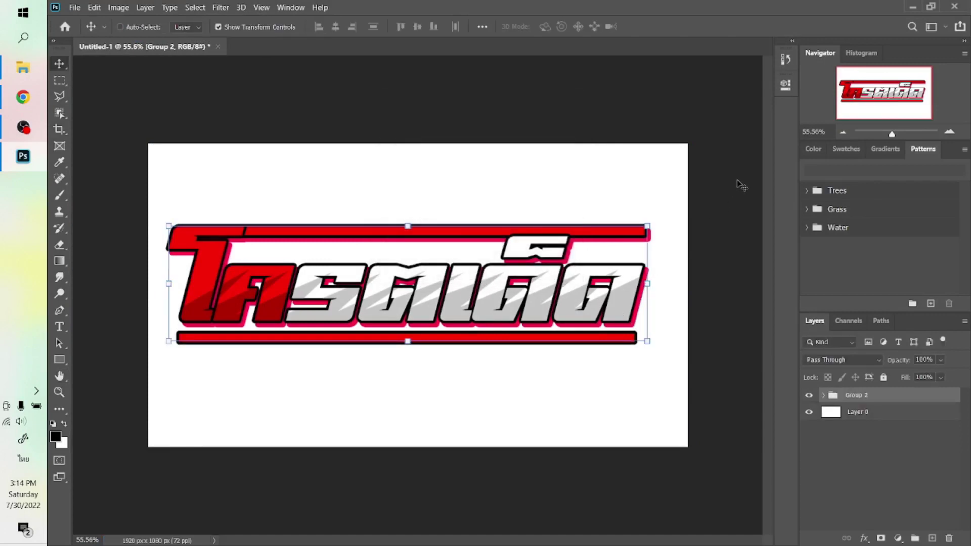
Step: Minimize Photoshop and File Explorer, then open the 1920×1080 JPEG logo in Windows Photos
{"action": "left_click", "coordinate": [913, 9]}
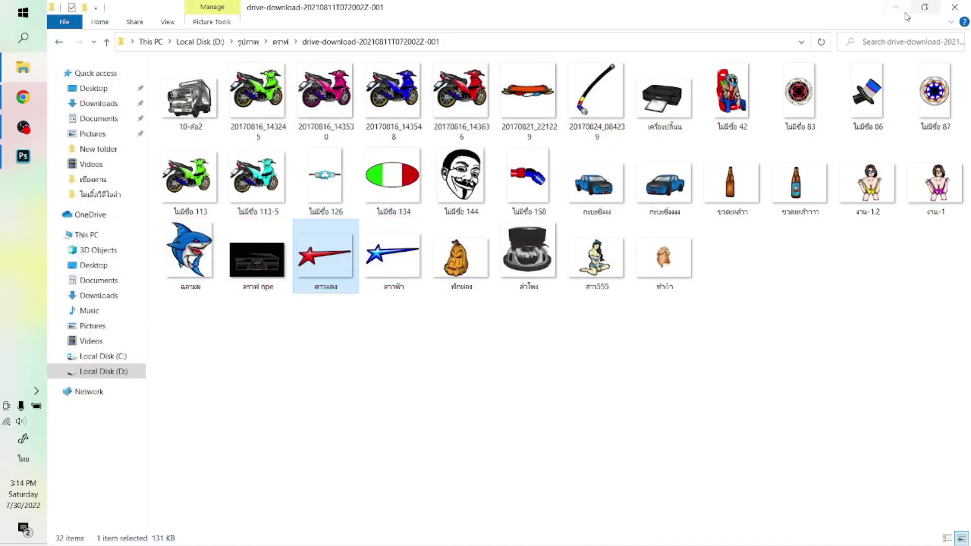
{"action": "left_click", "coordinate": [891, 12]}
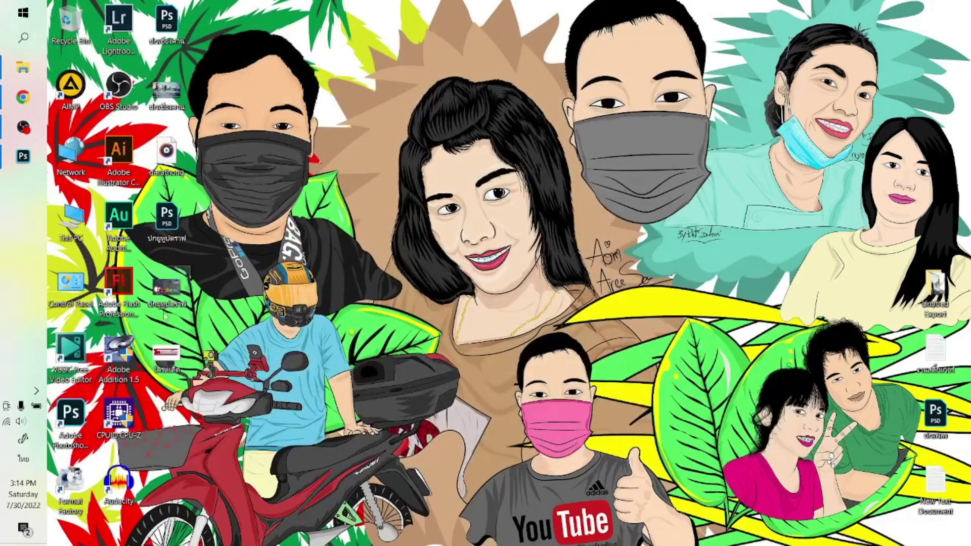
{"action": "double_click", "coordinate": [166, 352]}
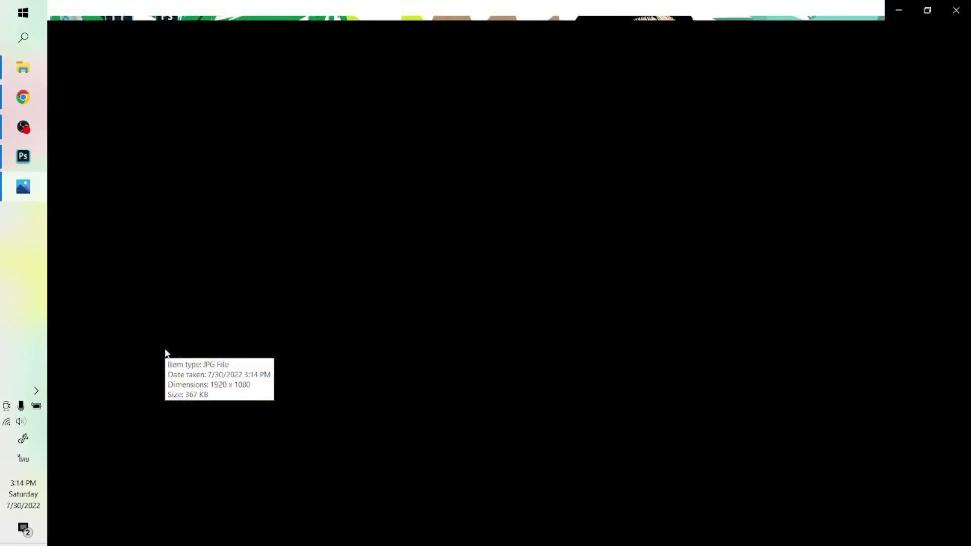